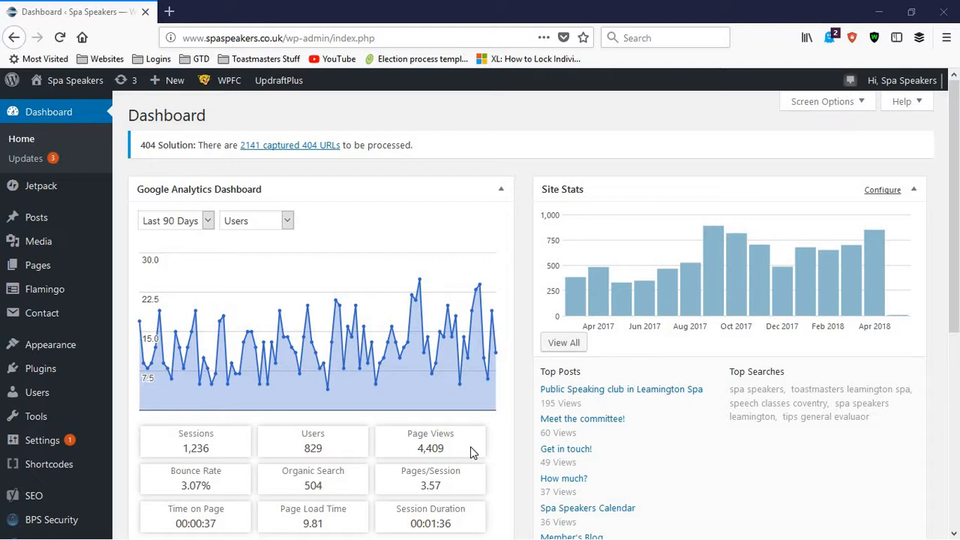
click(170, 11)
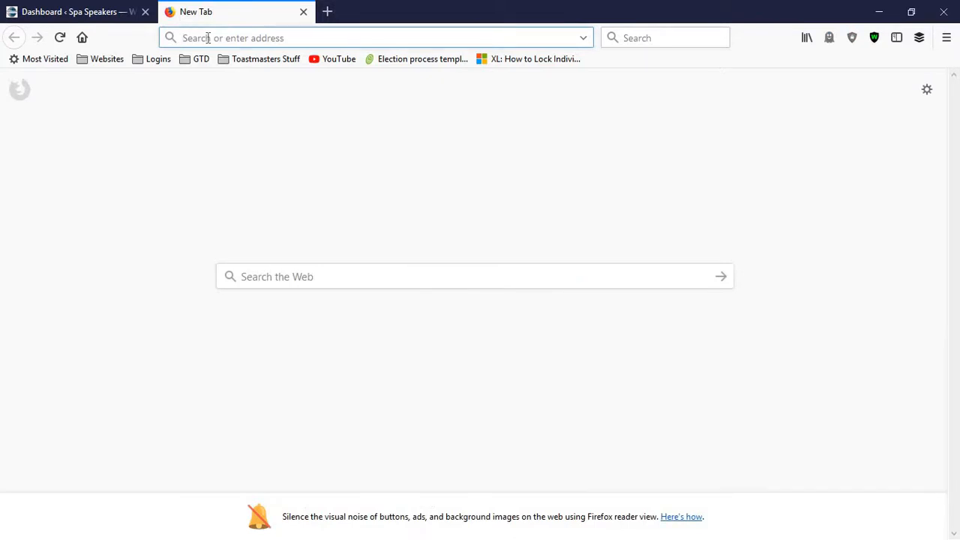
text(spaspeakers.co.uk)
click(211, 62)
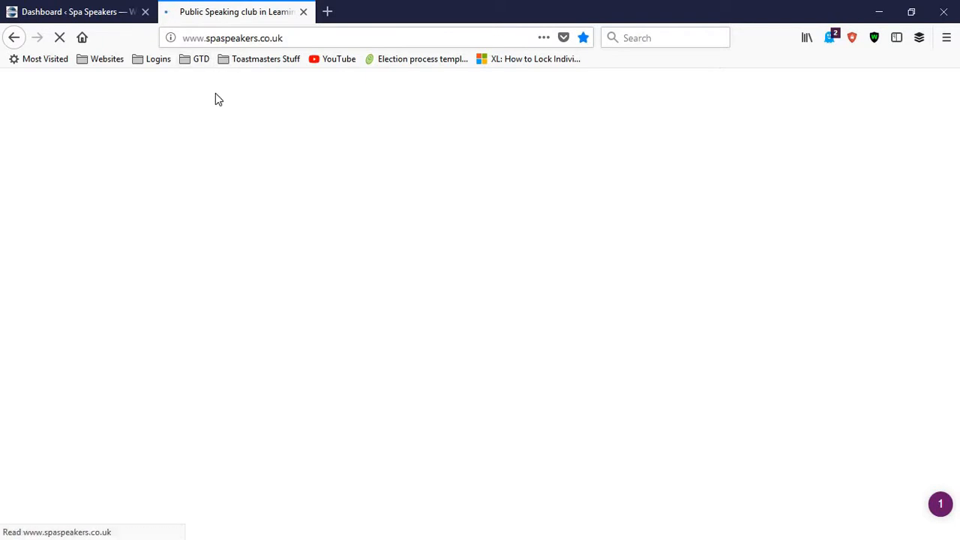
scroll(472, 272, down, 3)
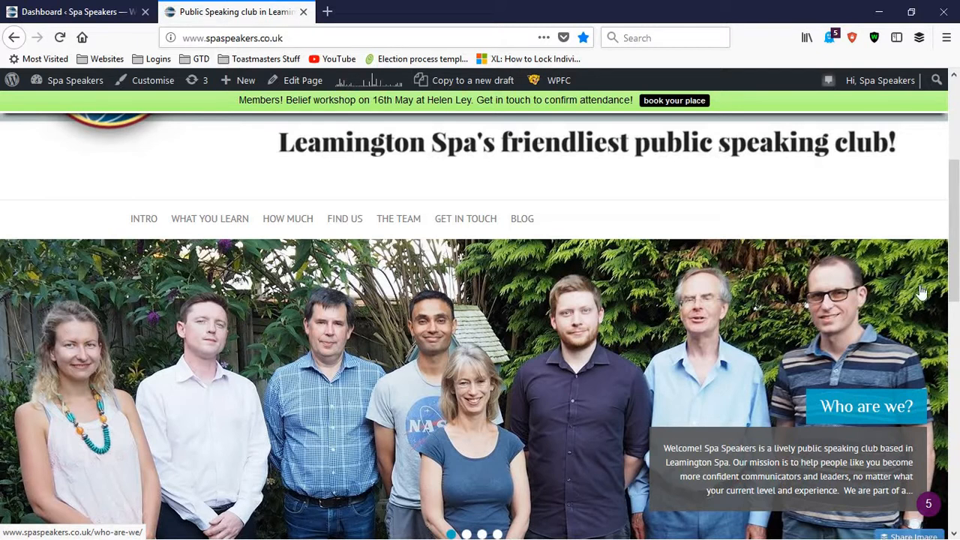
scroll(147, 338, down, 1)
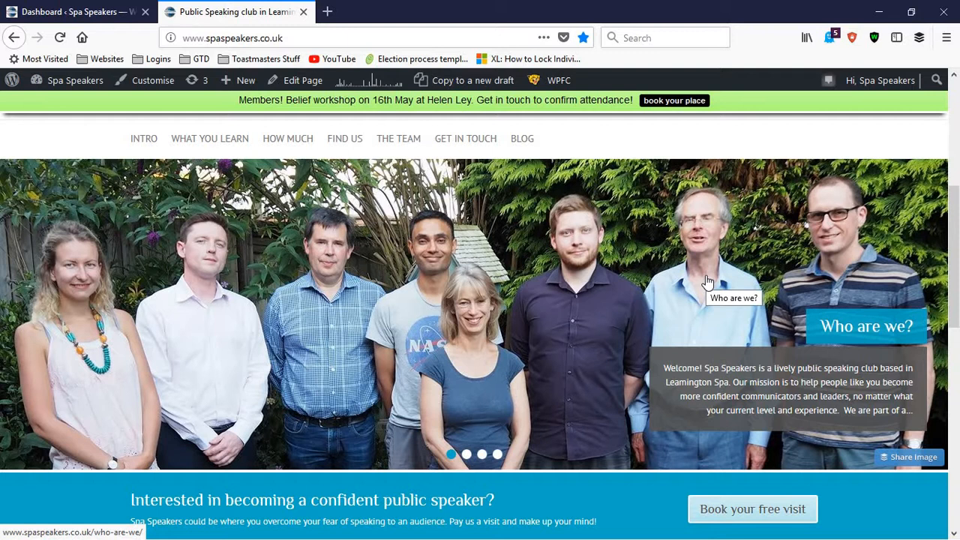
Step: Look through the slides of the homepage image slider, returning to the homepage from the How much? page
click(467, 454)
click(482, 454)
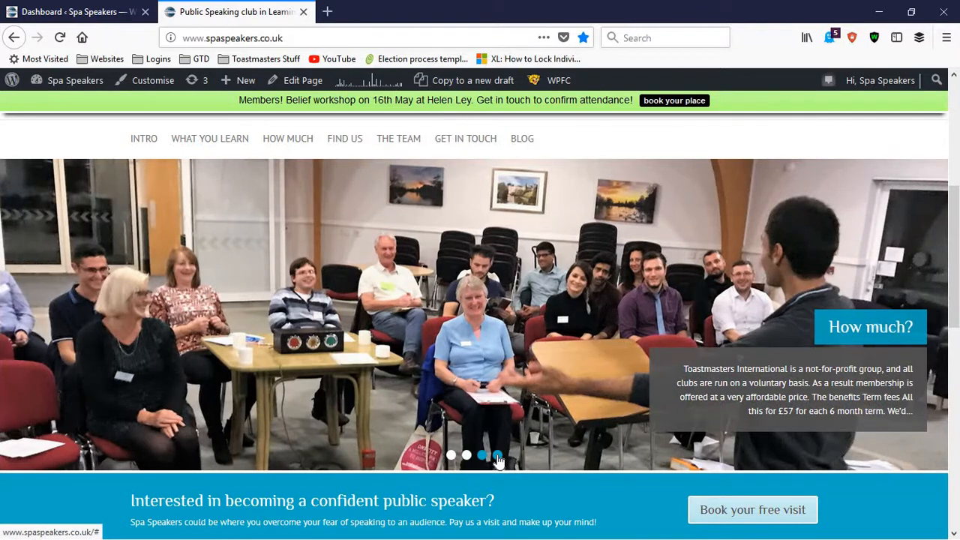
click(498, 454)
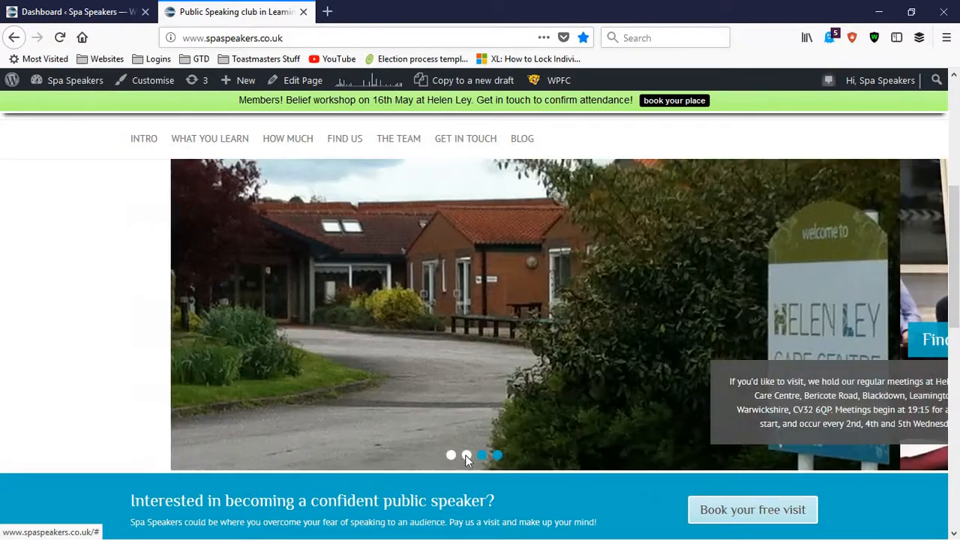
click(466, 455)
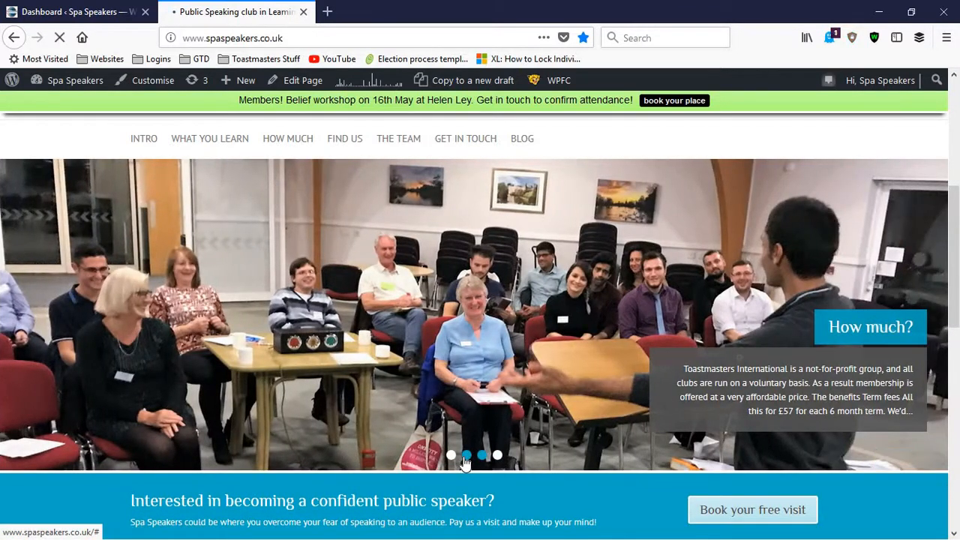
click(466, 455)
click(451, 455)
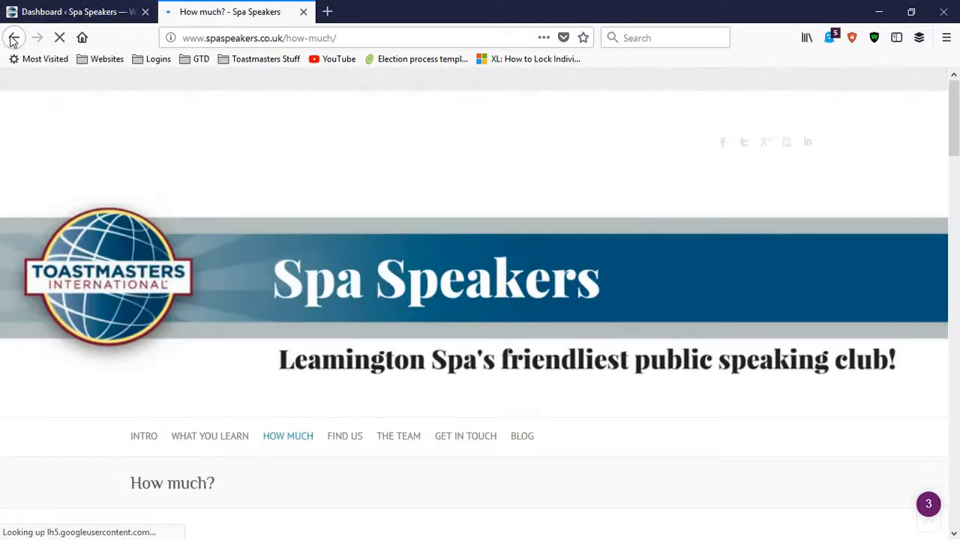
click(14, 39)
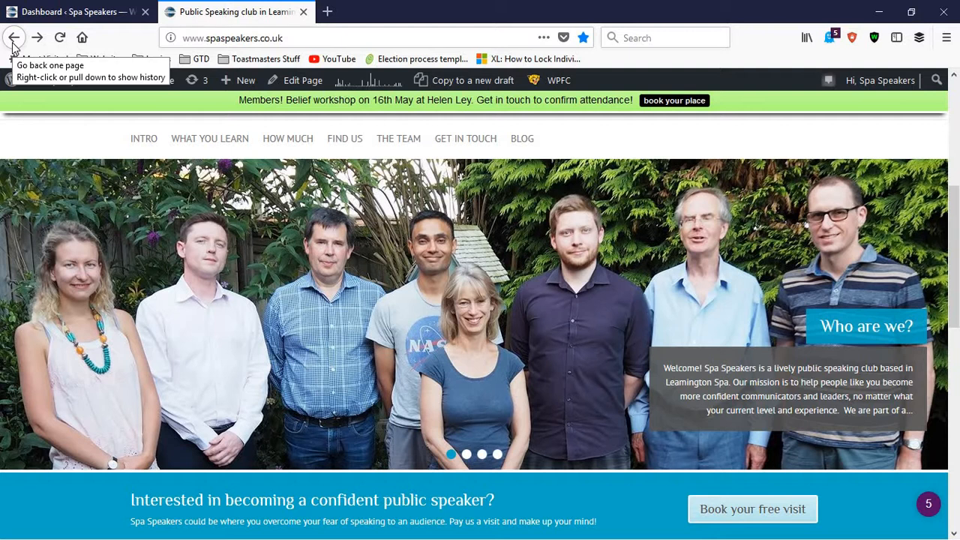
click(467, 455)
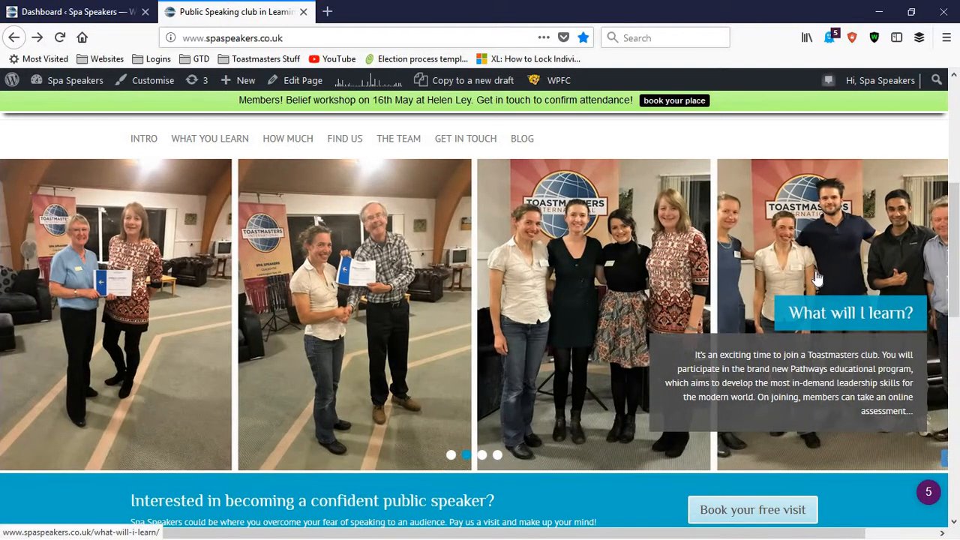
click(483, 455)
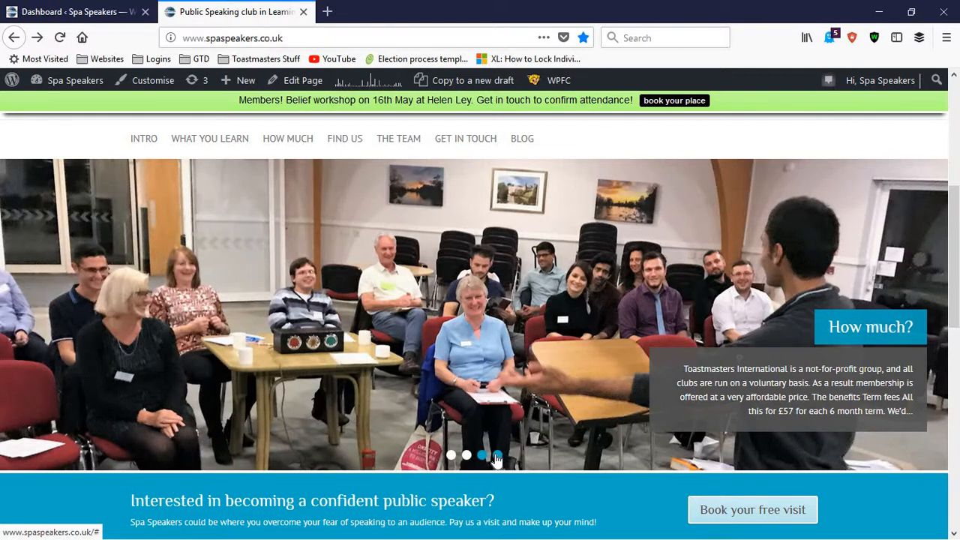
Step: Open the site's The Team page in a new browser tab and switch to it
right_click(432, 151)
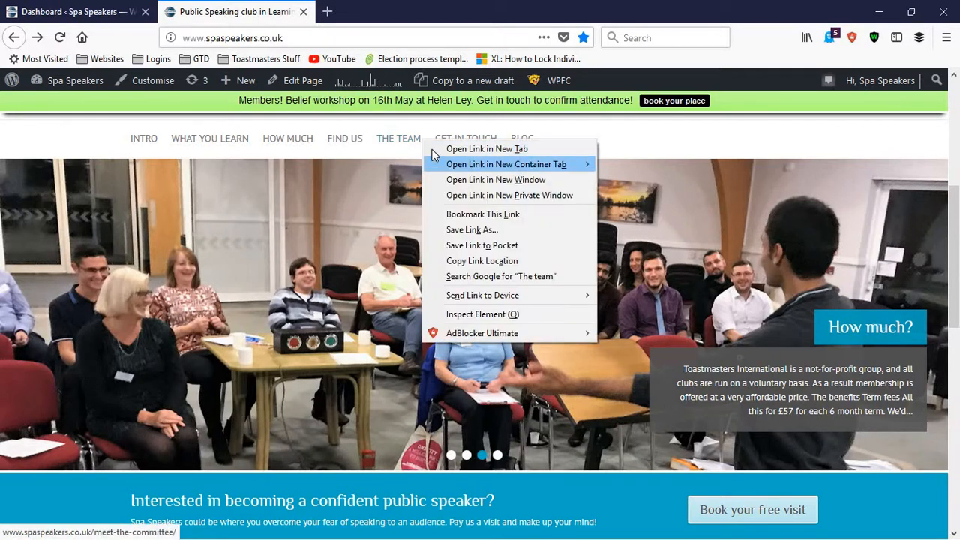
click(443, 150)
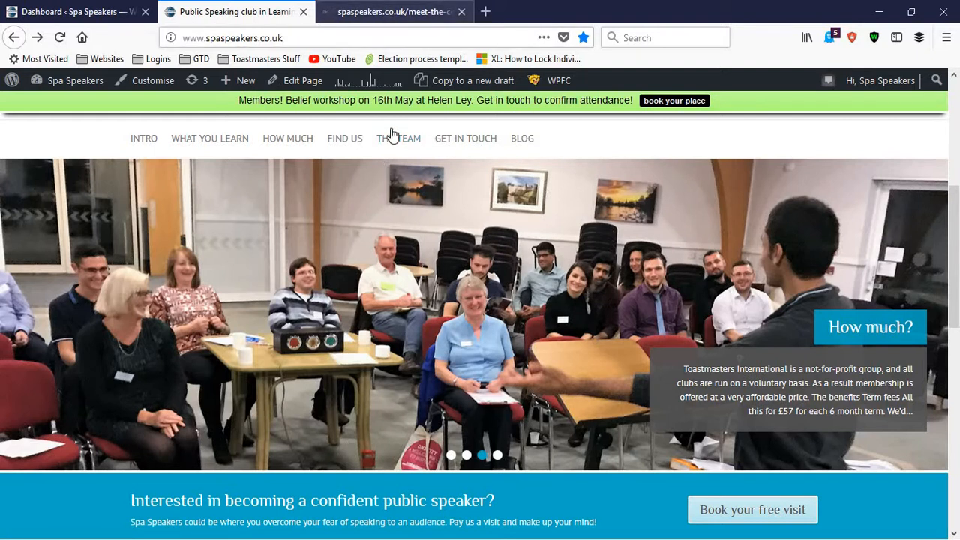
key(ctrl+Tab)
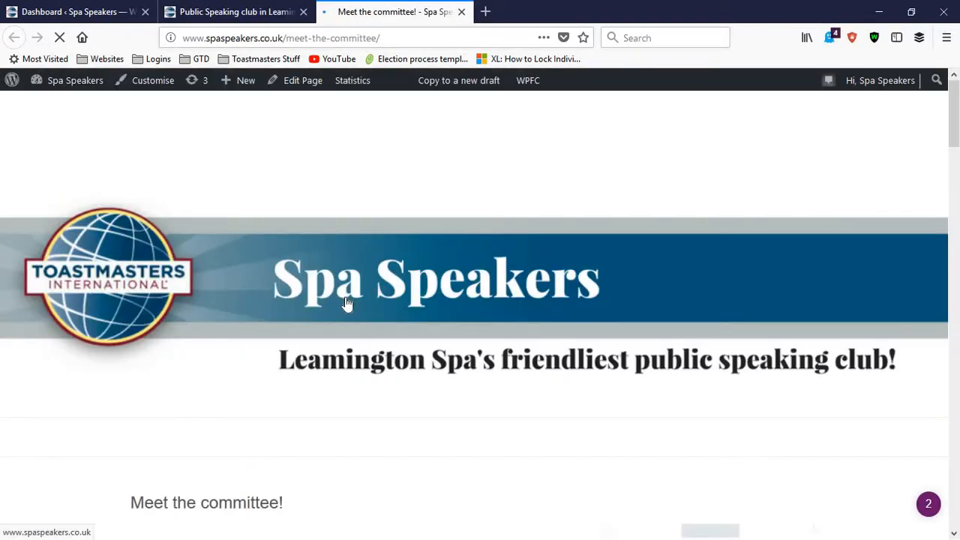
Step: Skim the officer profiles and photos on the Meet the committee! page
scroll(324, 308, down, 5)
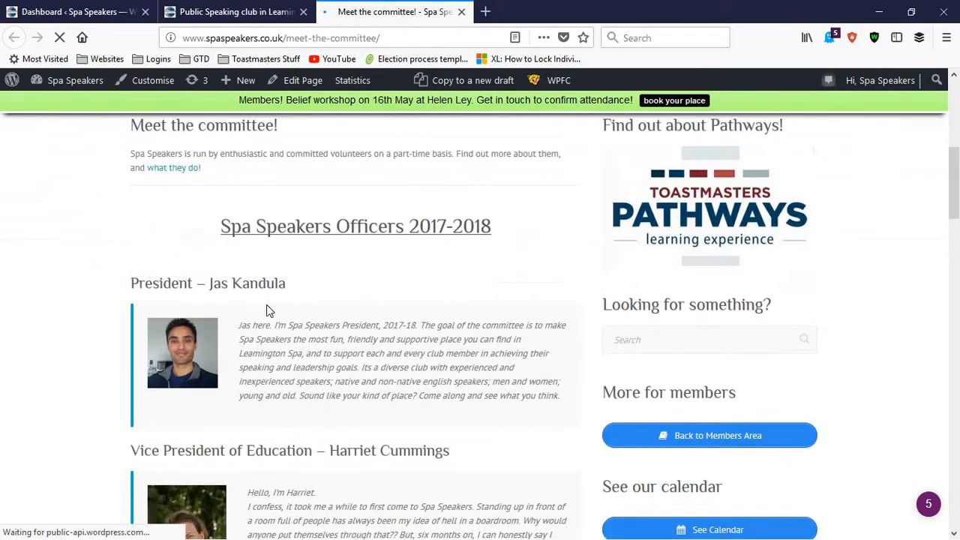
scroll(182, 302, down, 4)
scroll(185, 295, up, 3)
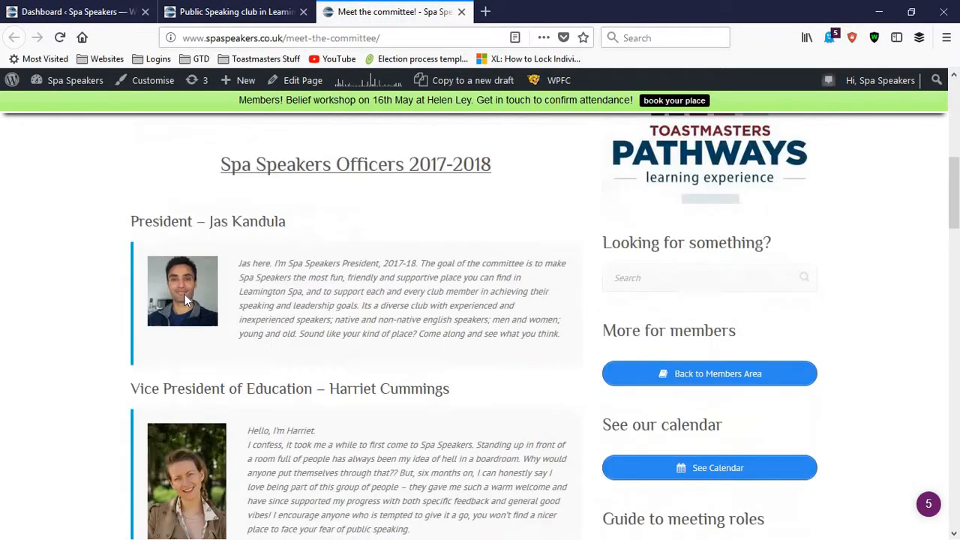
scroll(185, 298, down, 10)
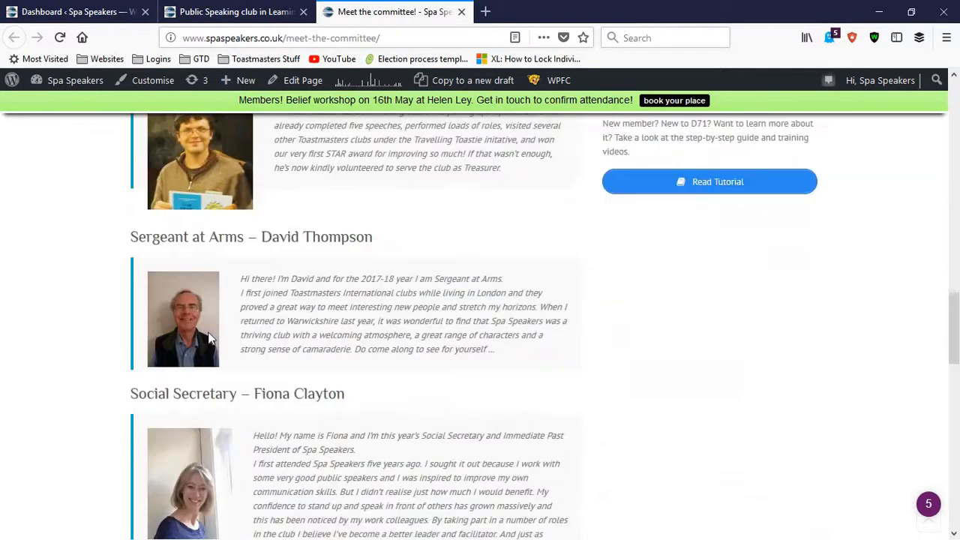
scroll(210, 339, down, 5)
scroll(307, 432, up, 15)
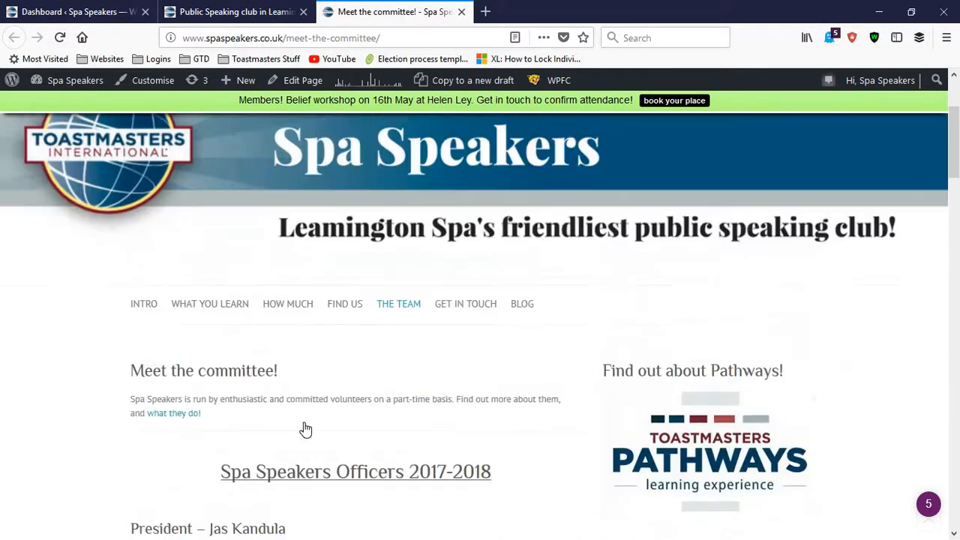
scroll(305, 430, up, 3)
Step: Return to the WordPress dashboard and check the Top Posts list under Site Stats
click(30, 11)
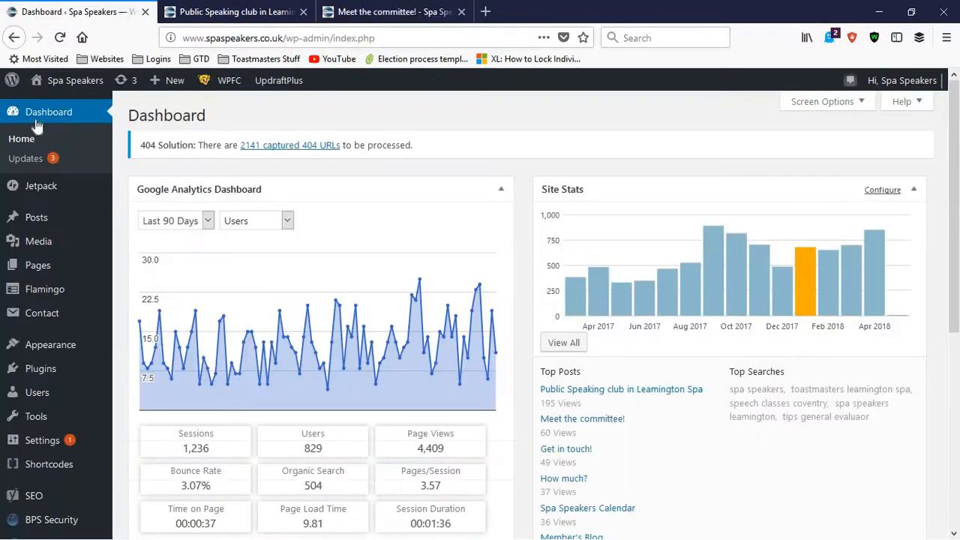
scroll(548, 248, down, 1)
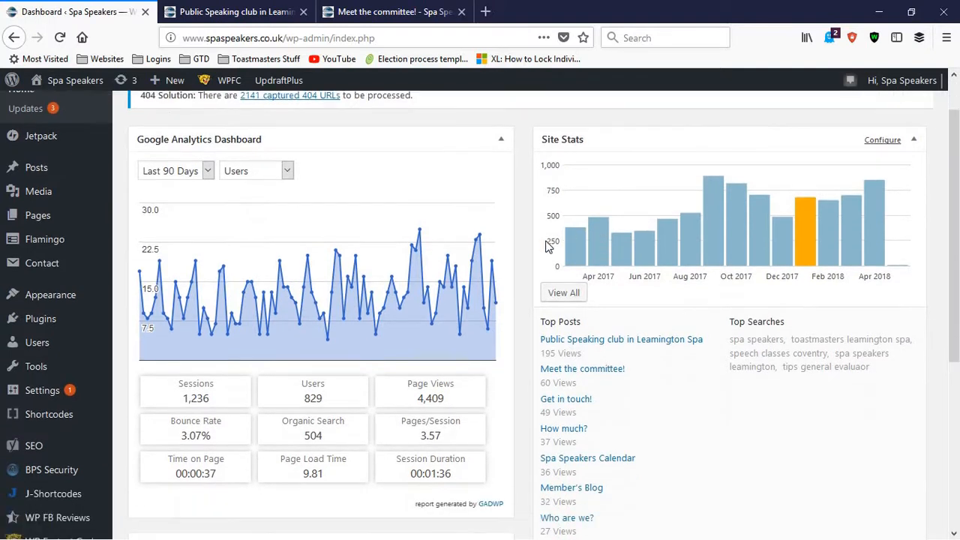
scroll(549, 248, down, 1)
scroll(571, 321, down, 2)
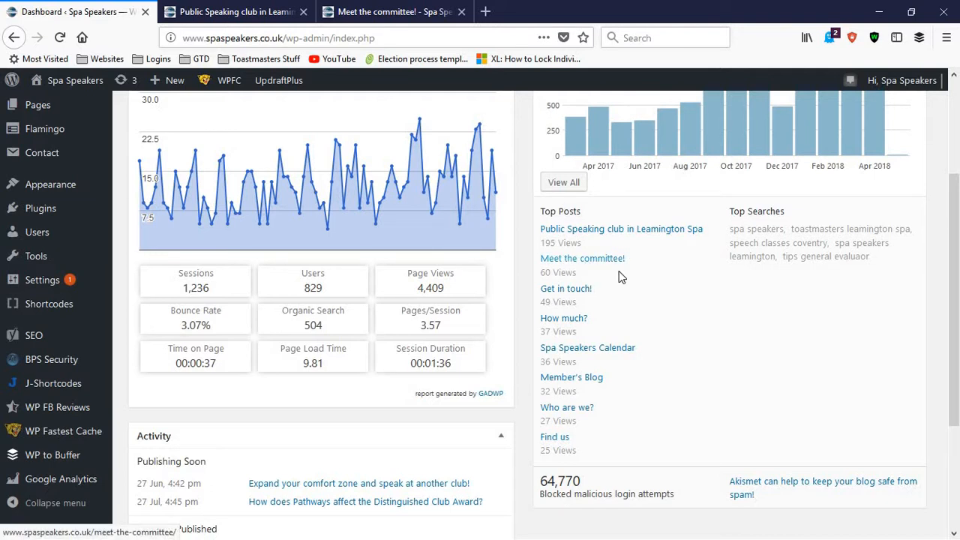
Step: Examine the officers' photos and introductions on the Meet the committee! page, from the President to the Social Secretary
click(394, 12)
scroll(241, 372, down, 4)
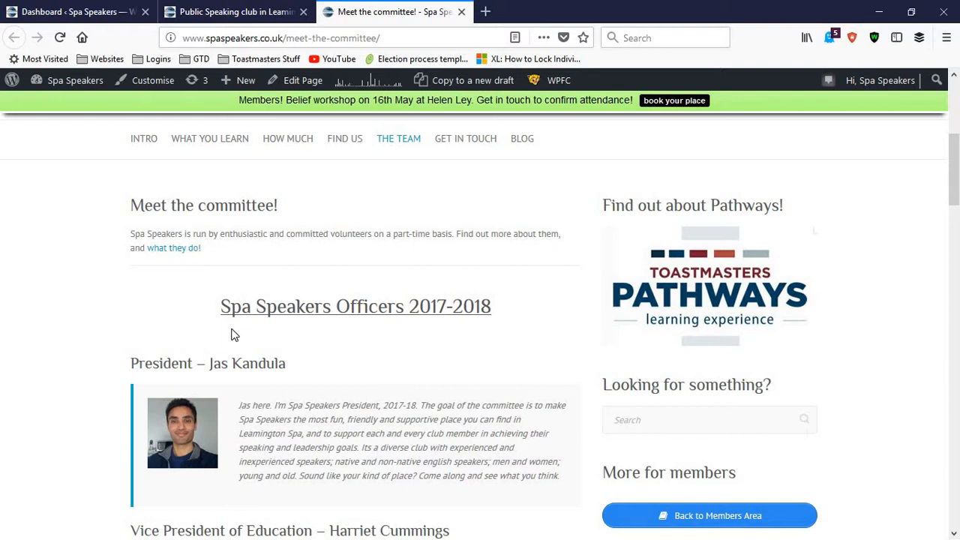
scroll(210, 395, down, 4)
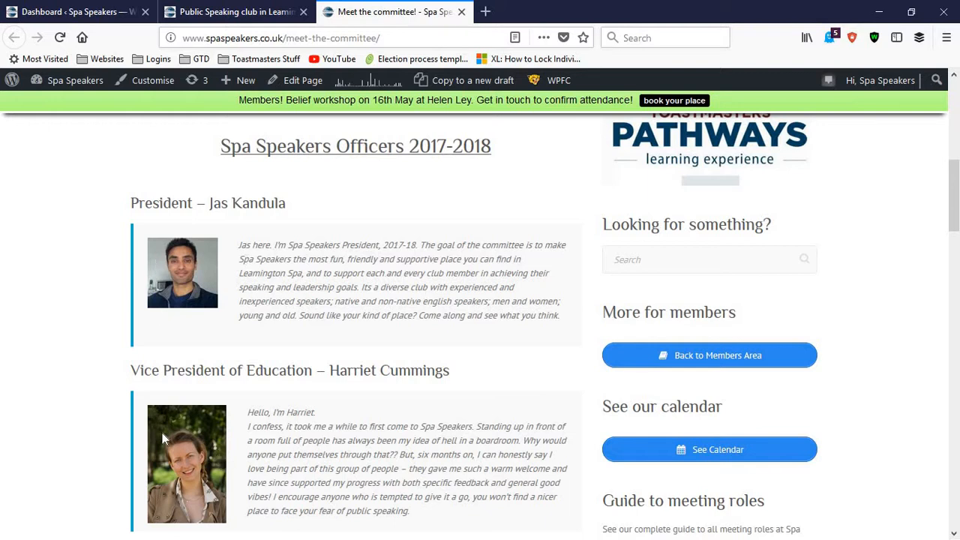
scroll(153, 395, down, 3)
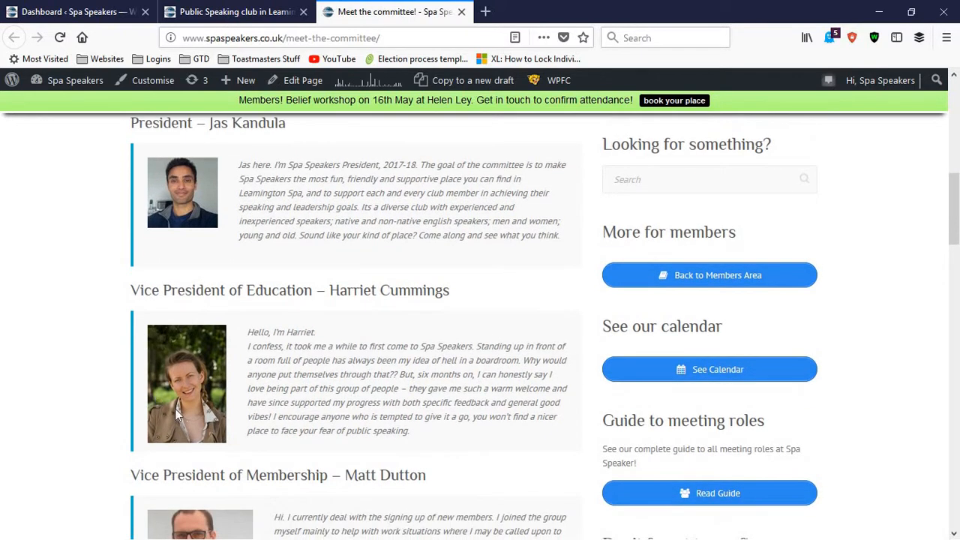
scroll(189, 410, down, 1)
scroll(190, 409, up, 4)
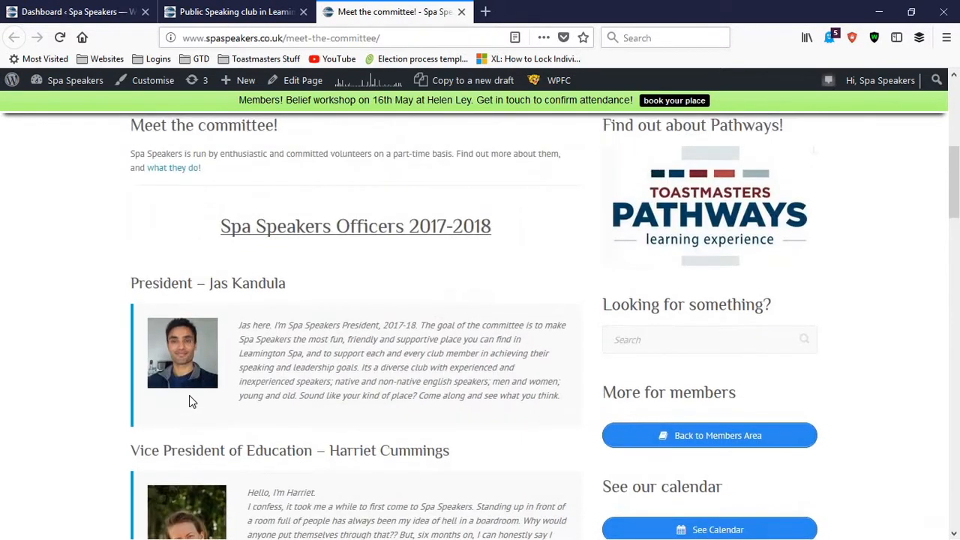
scroll(191, 397, down, 3)
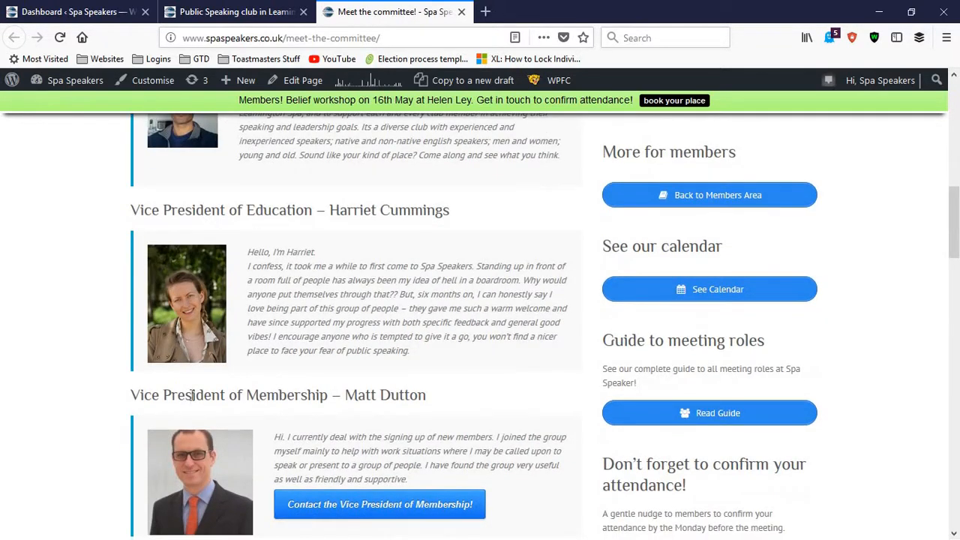
scroll(191, 395, down, 5)
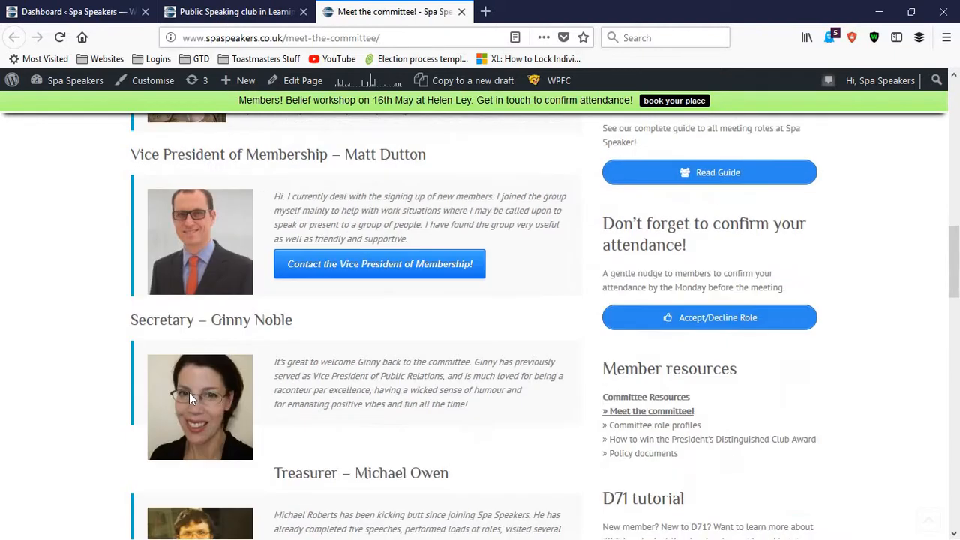
scroll(197, 417, down, 4)
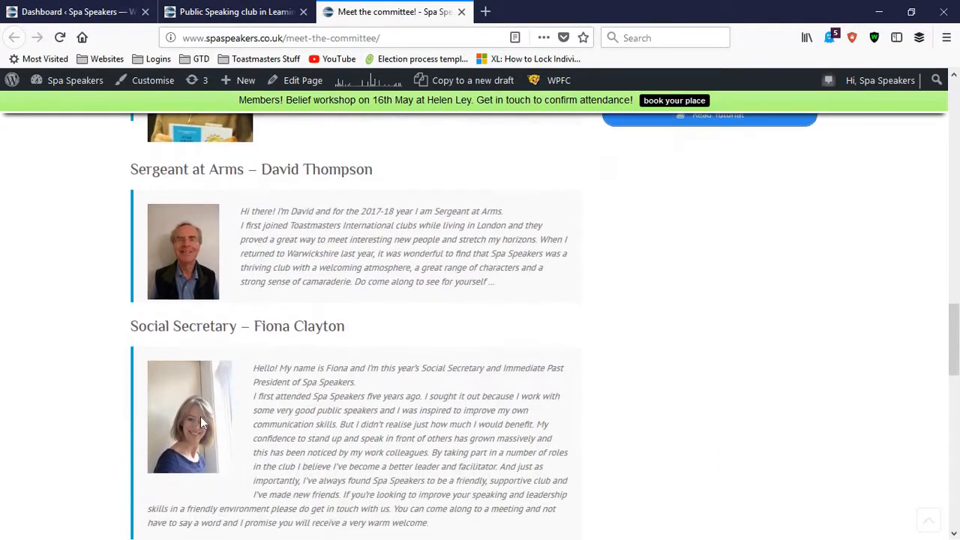
scroll(200, 415, up, 3)
scroll(199, 409, up, 9)
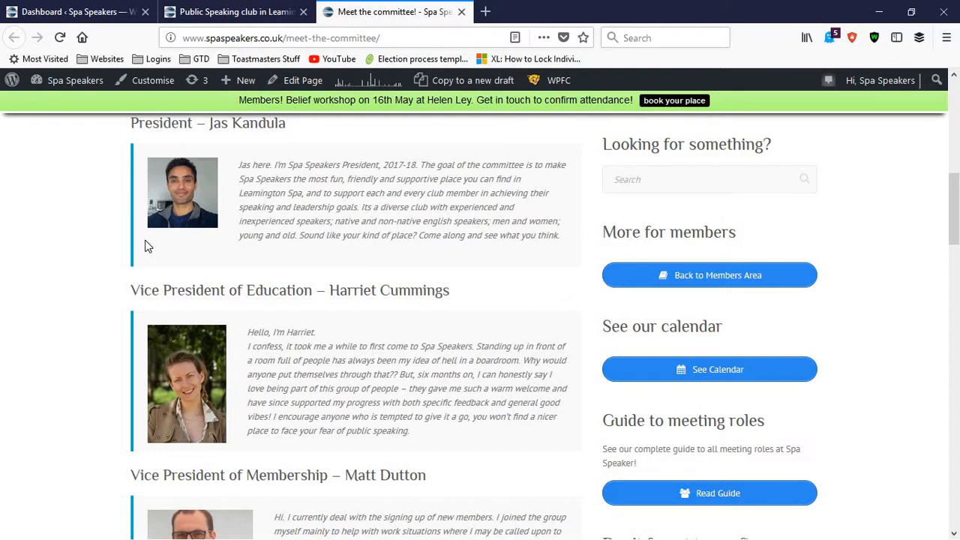
scroll(152, 342, down, 1)
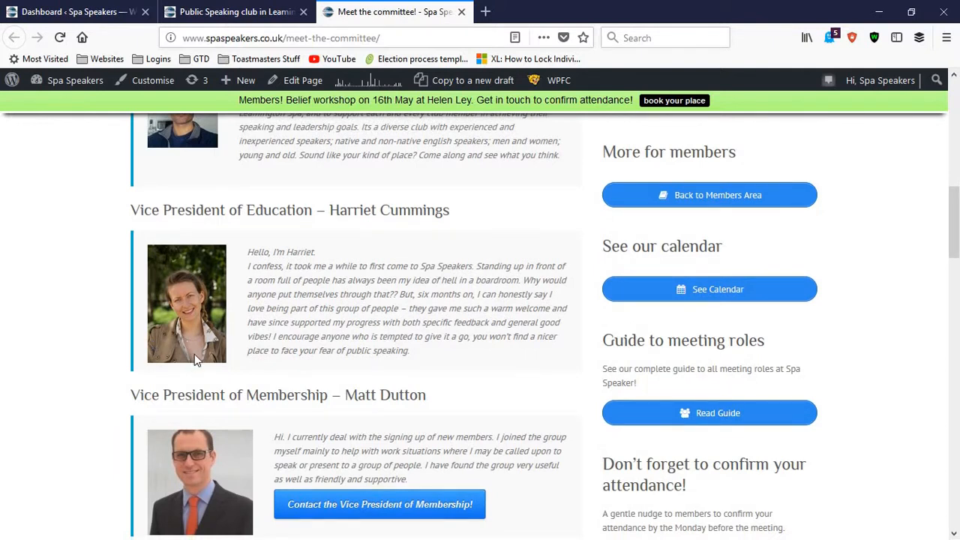
scroll(195, 360, up, 9)
Step: Revisit the dashboard's analytics overview and the homepage slider's How much? slide
click(135, 8)
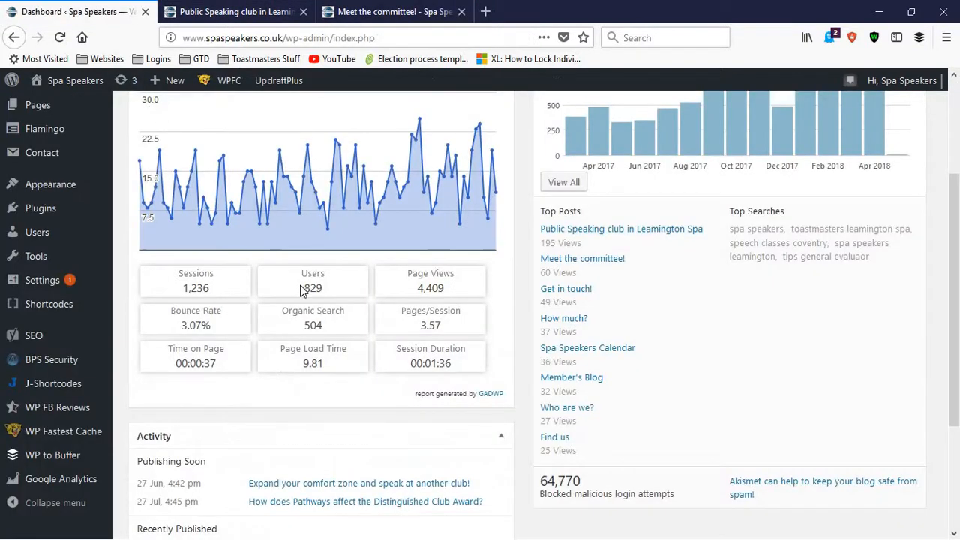
scroll(225, 330, up, 2)
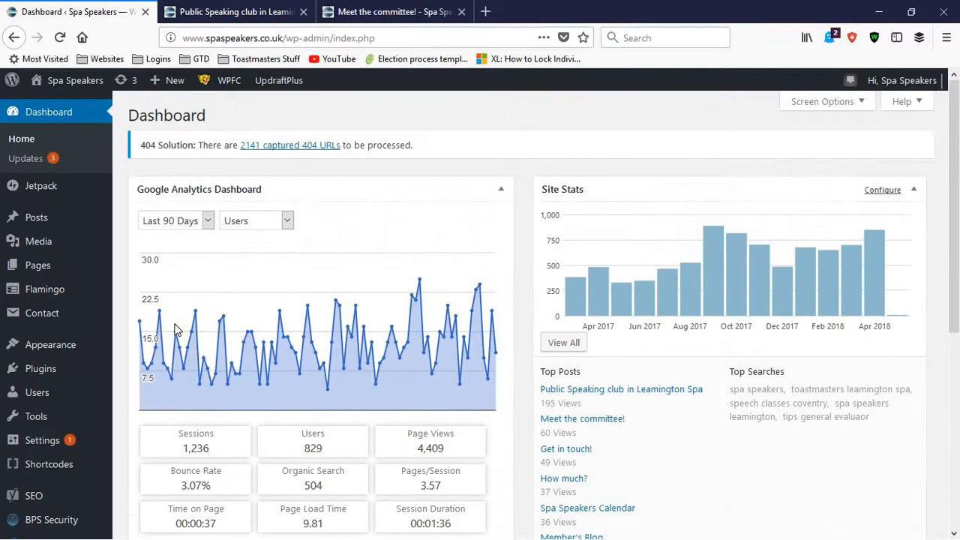
click(183, 6)
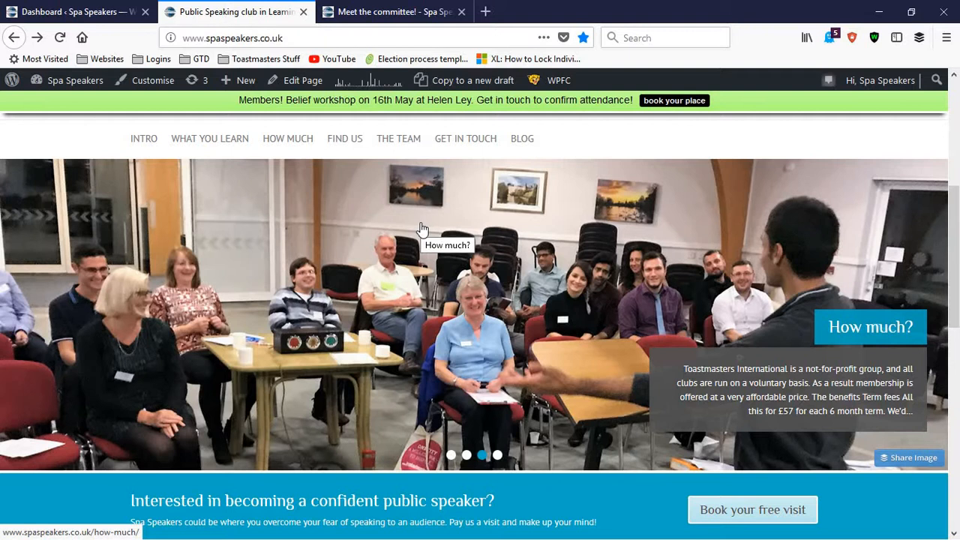
Step: Return to the WordPress dashboard and open the theme customiser for the site
click(75, 11)
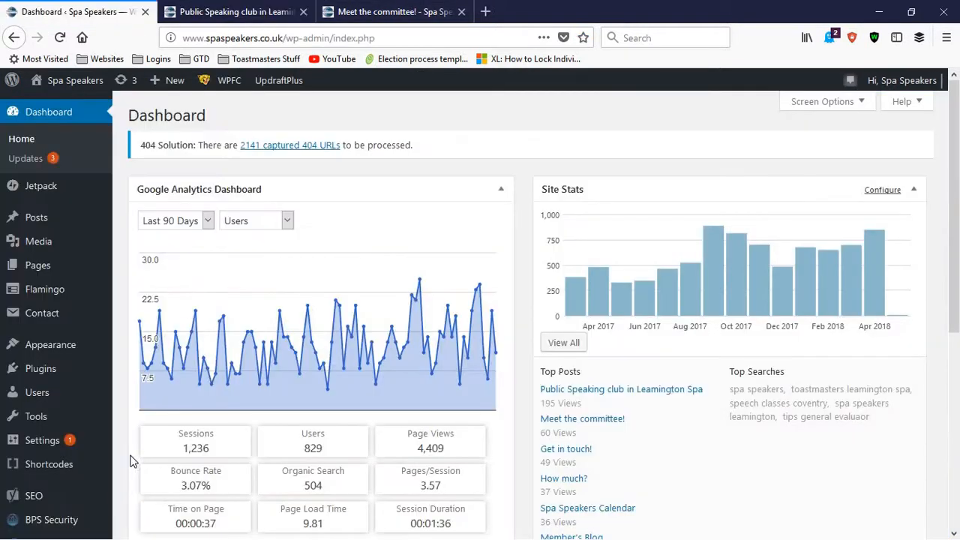
scroll(89, 315, down, 2)
mouse_move(81, 278)
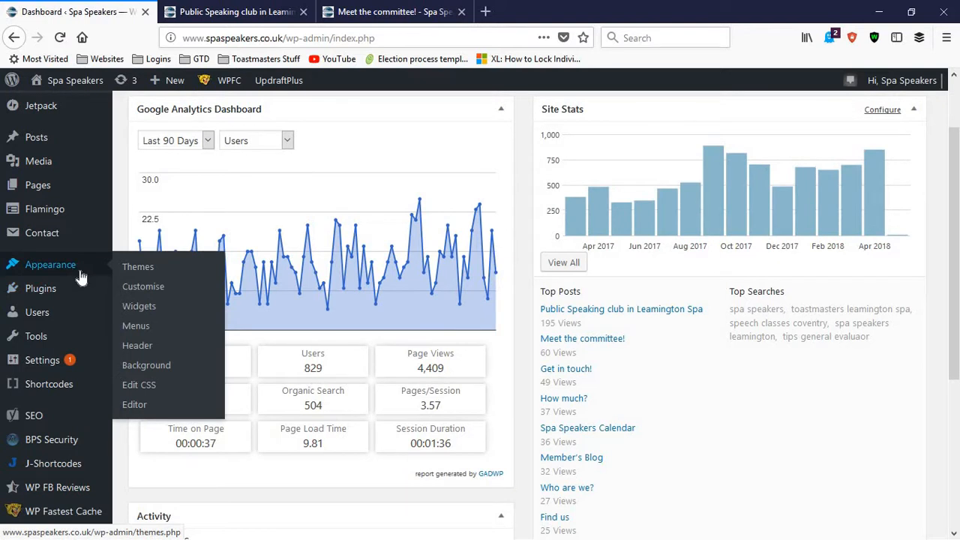
click(143, 287)
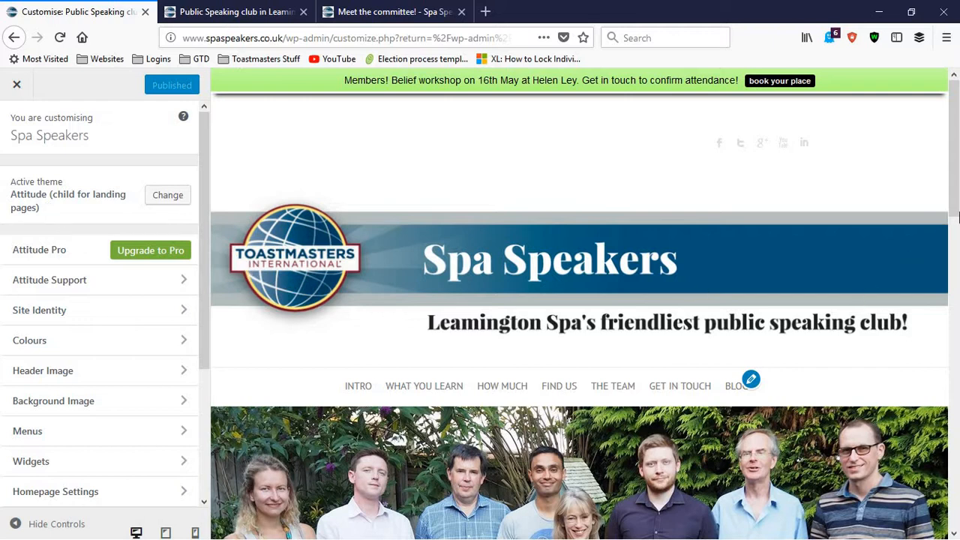
Step: Look through the homepage's live preview in the customiser down to the footer and back to the header
scroll(951, 420, down, 20)
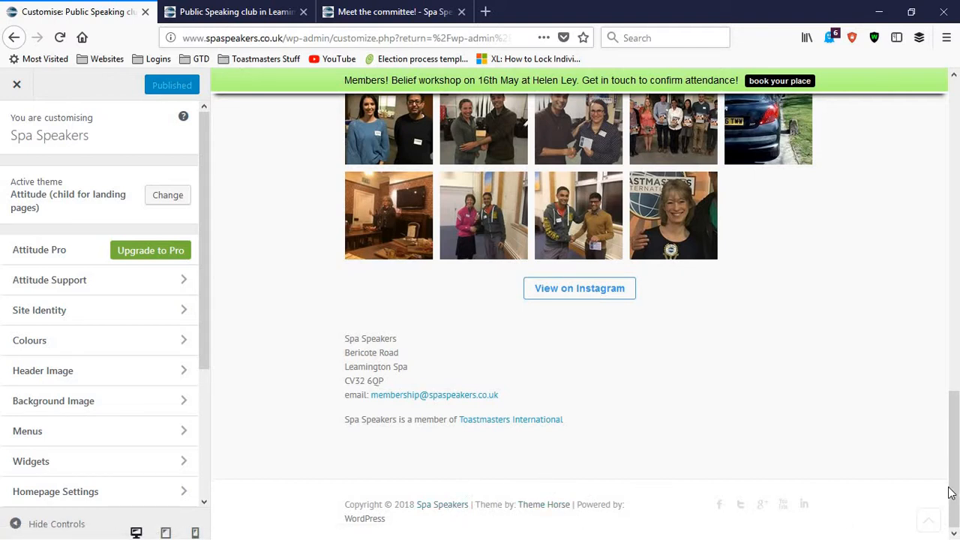
click(951, 290)
scroll(942, 180, up, 6)
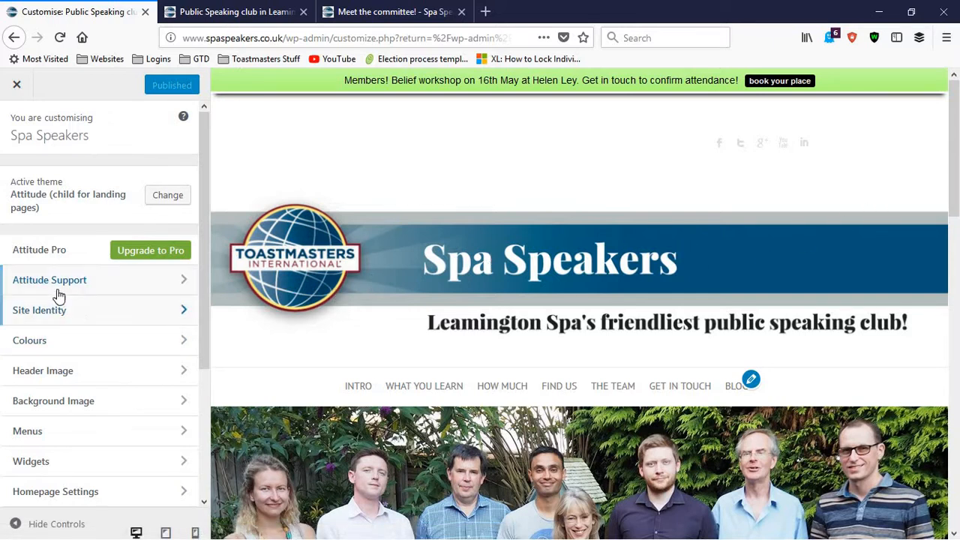
Step: Open the Attitude theme instructions from Attitude Support in a new tab and read the Set up Homepage Slider section
right_click(184, 285)
click(143, 281)
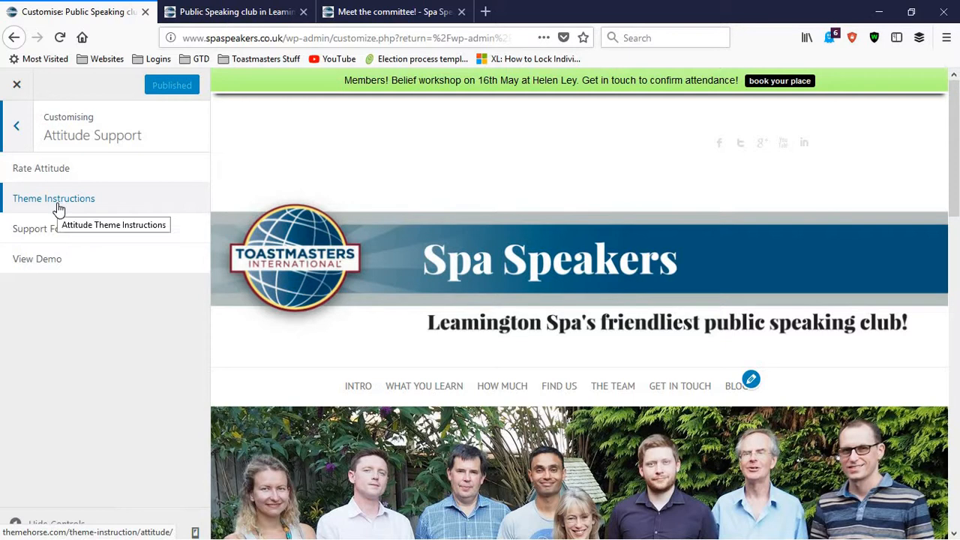
right_click(58, 210)
click(75, 212)
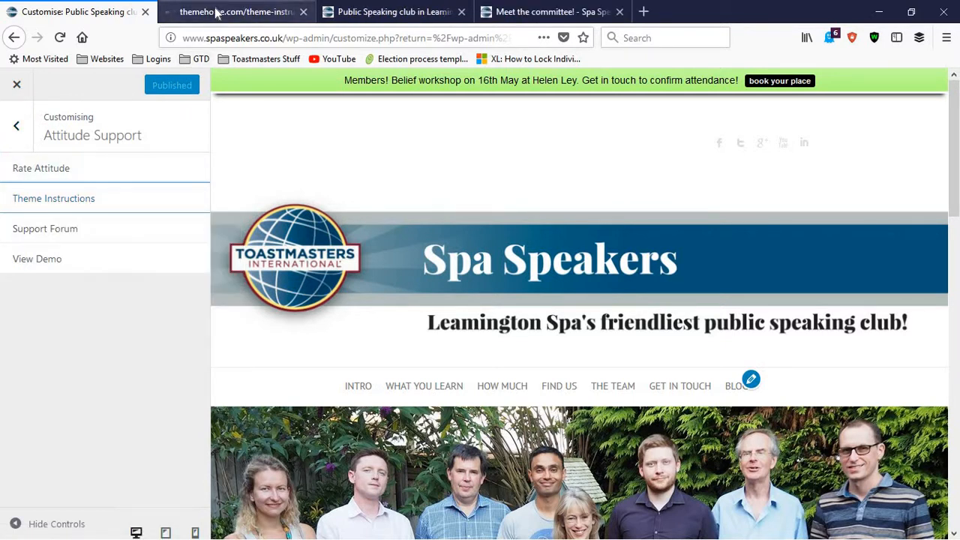
click(216, 12)
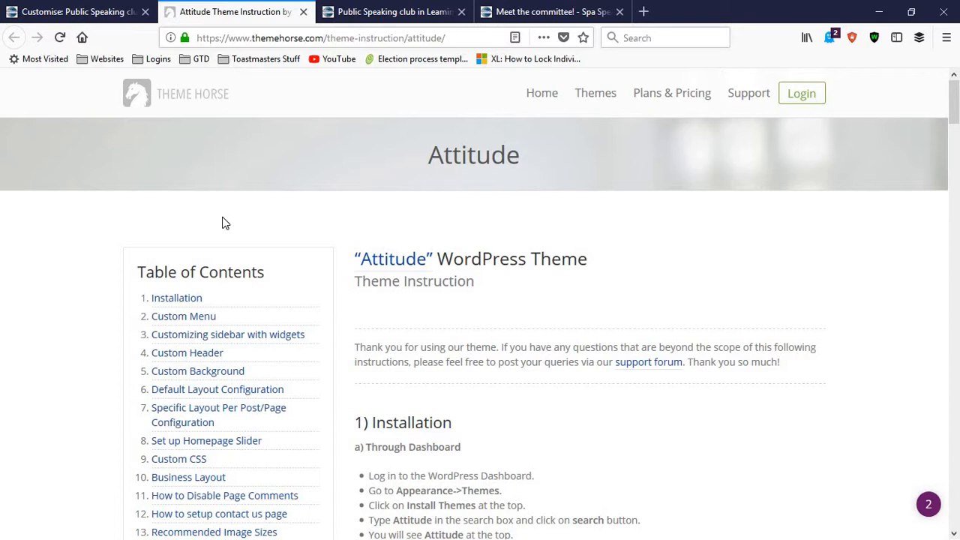
scroll(172, 161, down, 2)
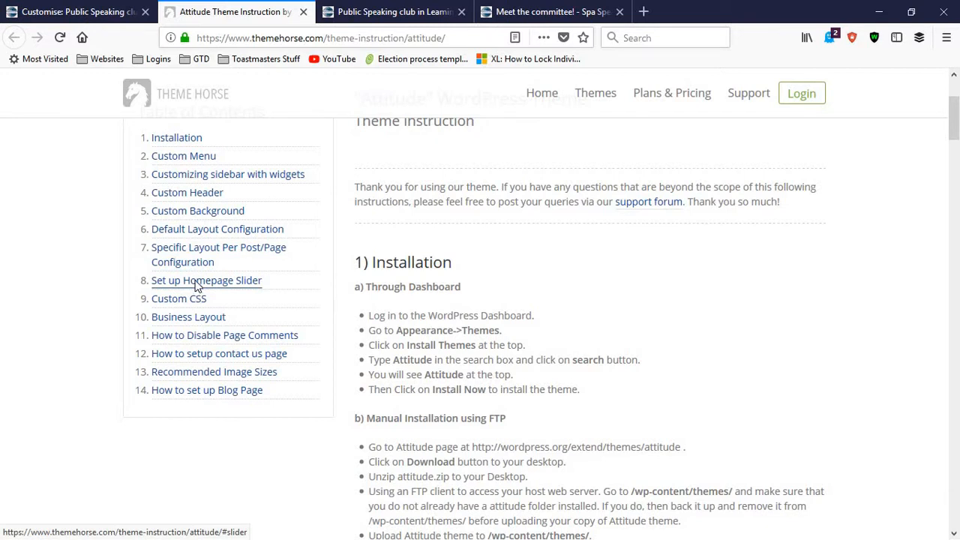
click(195, 284)
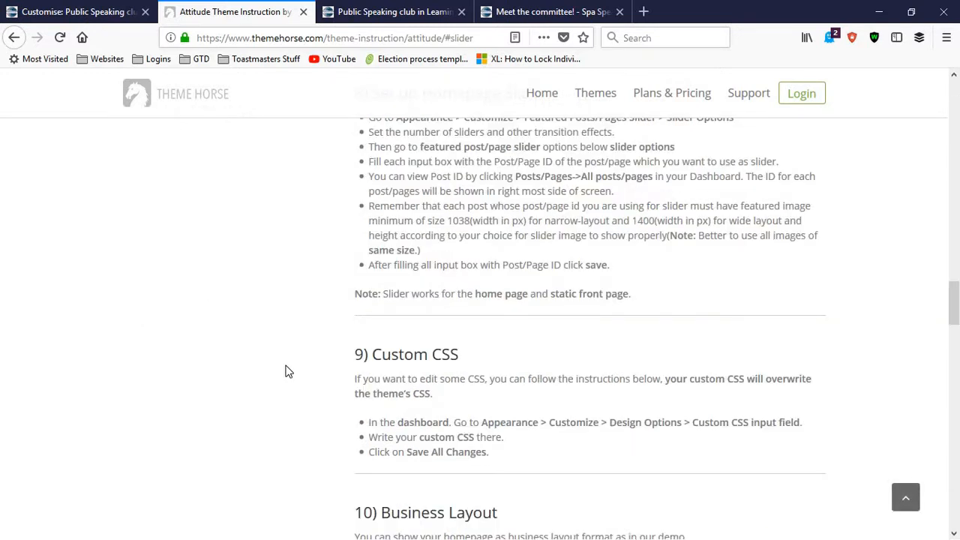
scroll(300, 360, up, 4)
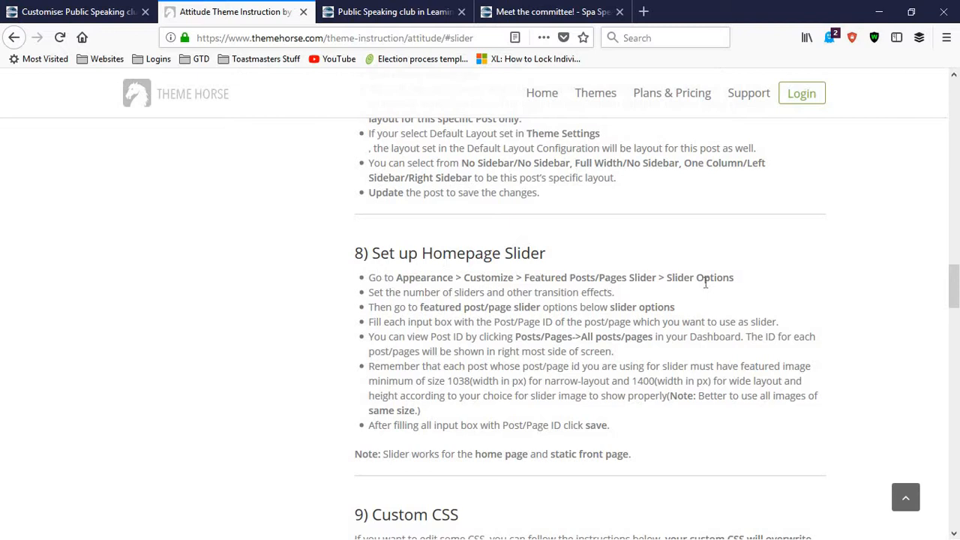
Step: Back in the customiser, clear Disable Slider in the Featured Post/Page Slider's Slider Options
click(67, 12)
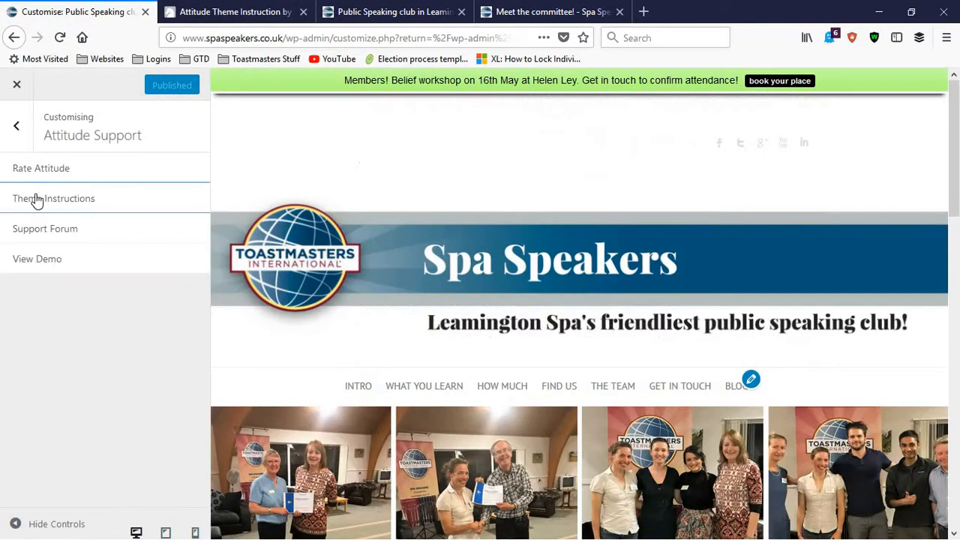
click(21, 130)
scroll(11, 143, down, 5)
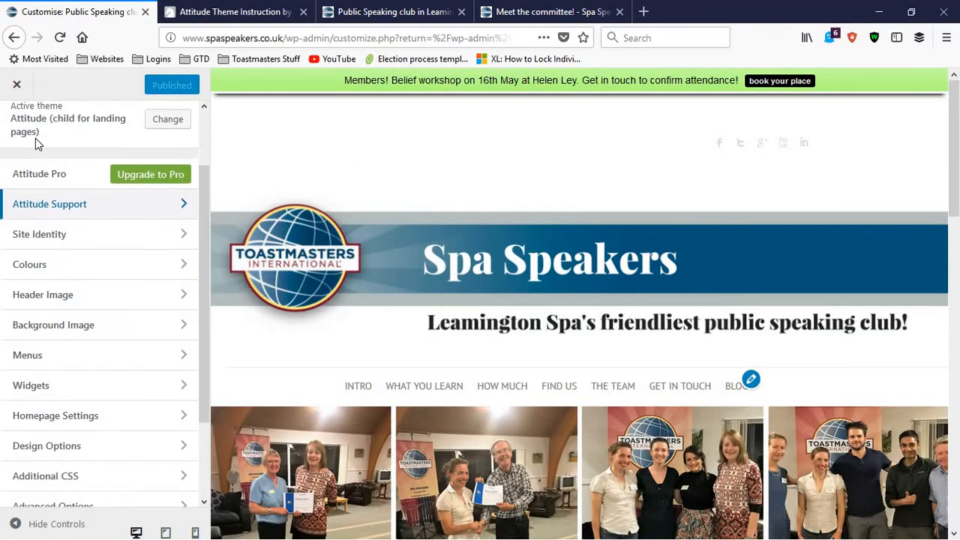
click(107, 451)
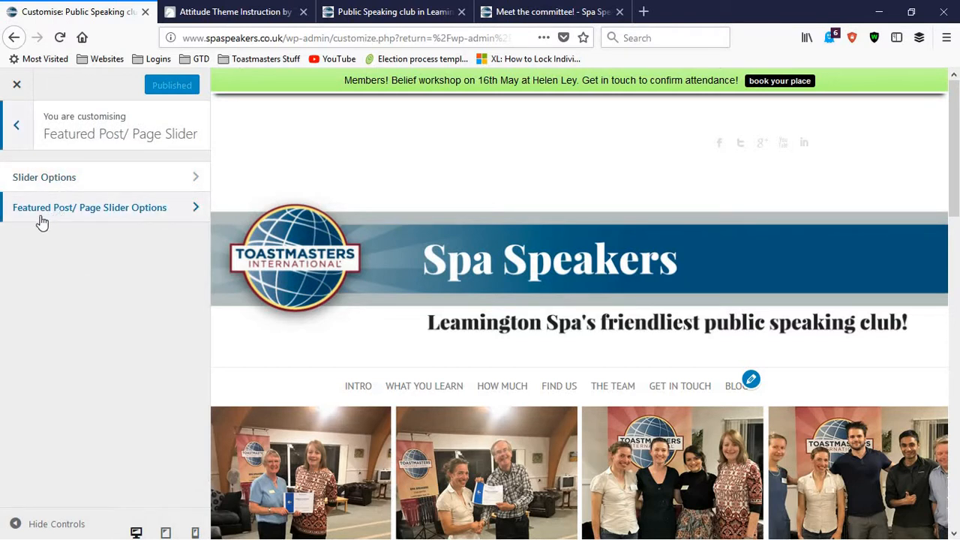
click(74, 182)
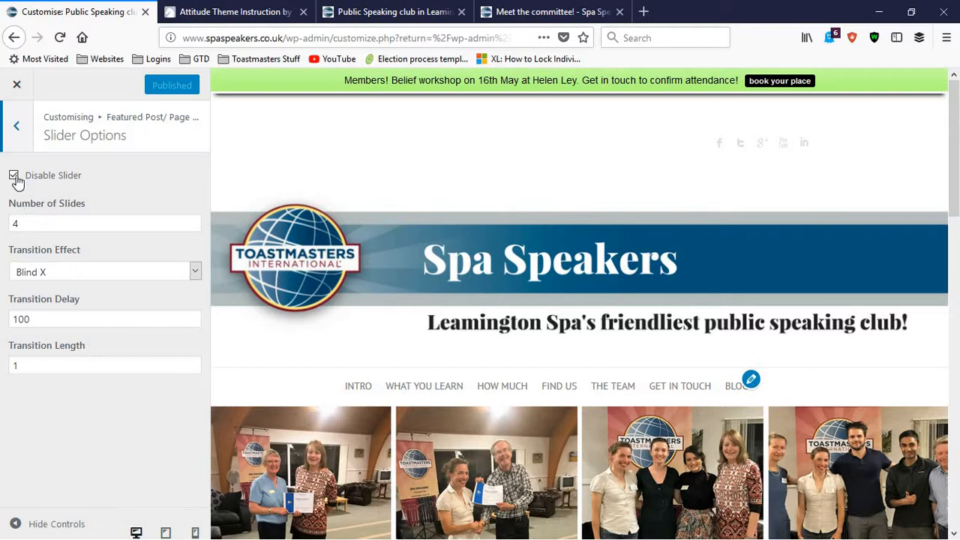
click(14, 177)
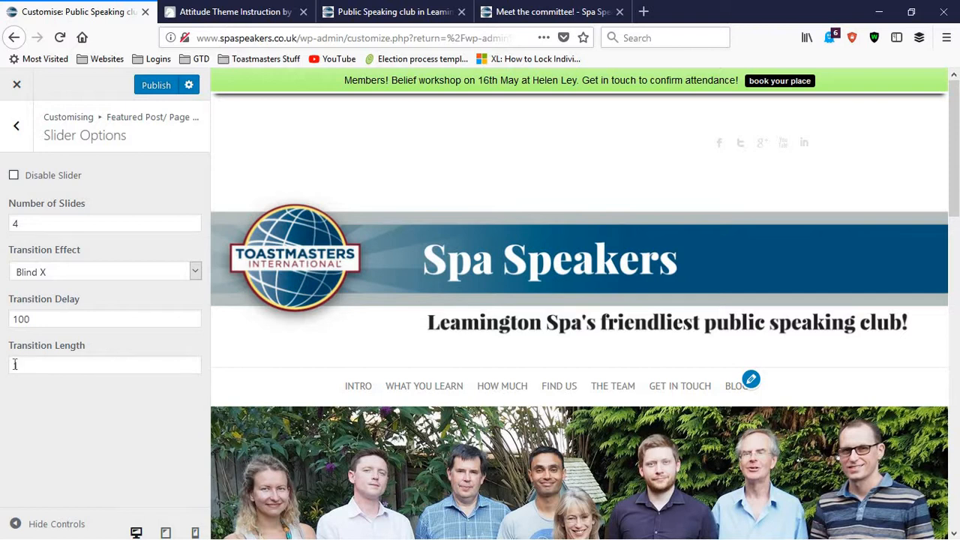
Step: Open the Featured Post/Page Slider Options and examine the page ID fields for slides 1 to 4
click(16, 130)
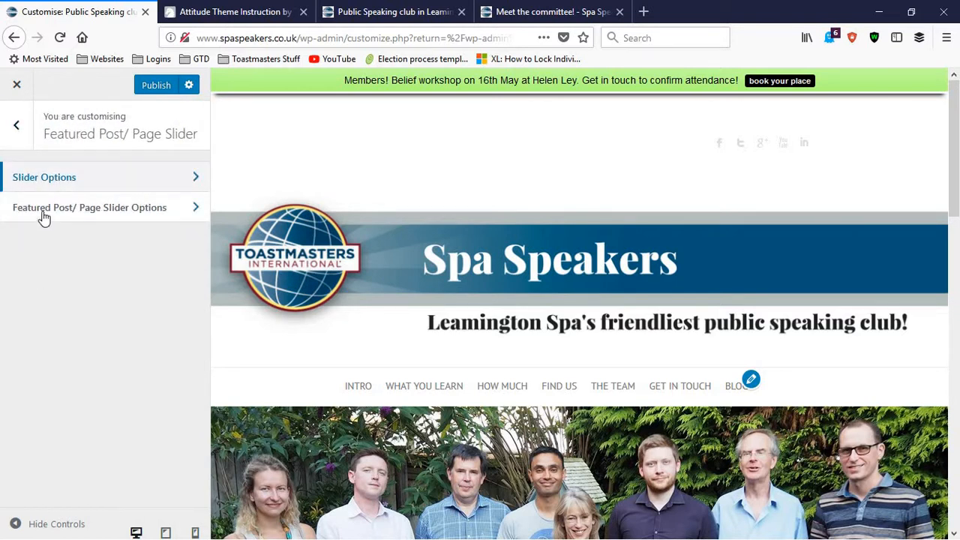
click(137, 211)
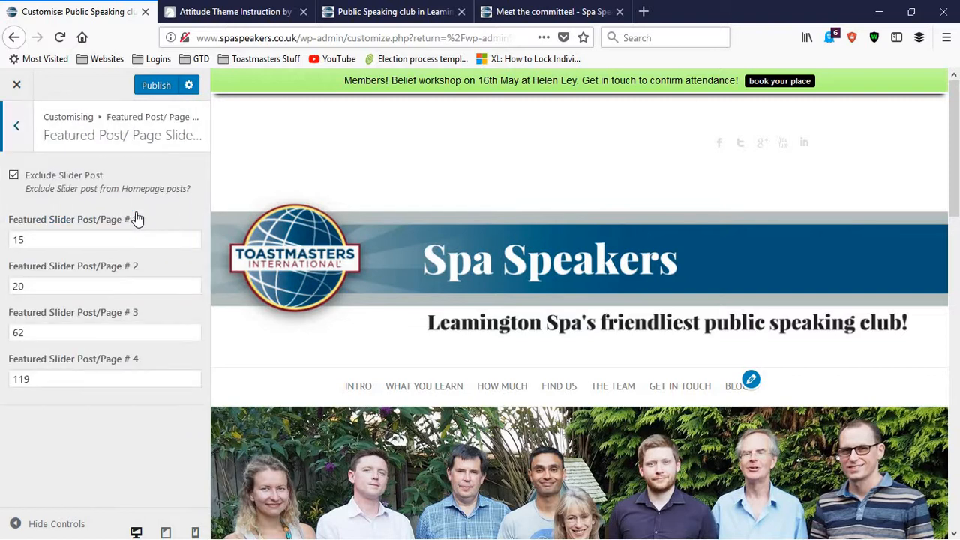
click(73, 238)
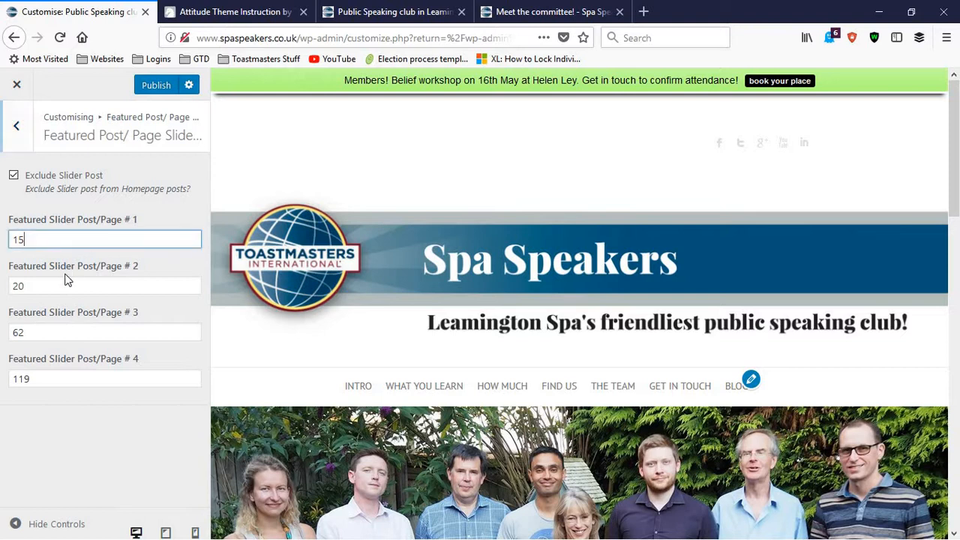
click(65, 287)
click(63, 331)
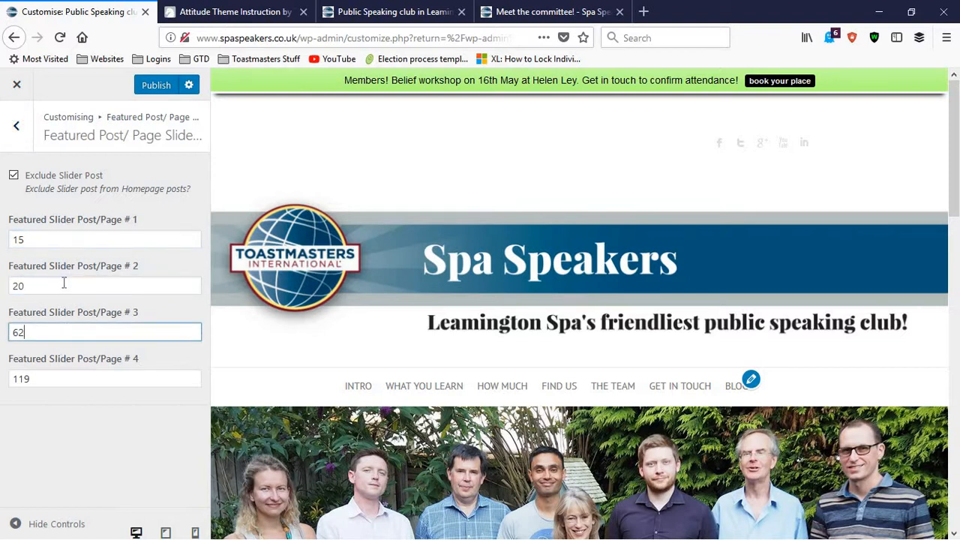
click(65, 284)
click(65, 243)
click(51, 335)
click(53, 372)
click(52, 335)
click(55, 284)
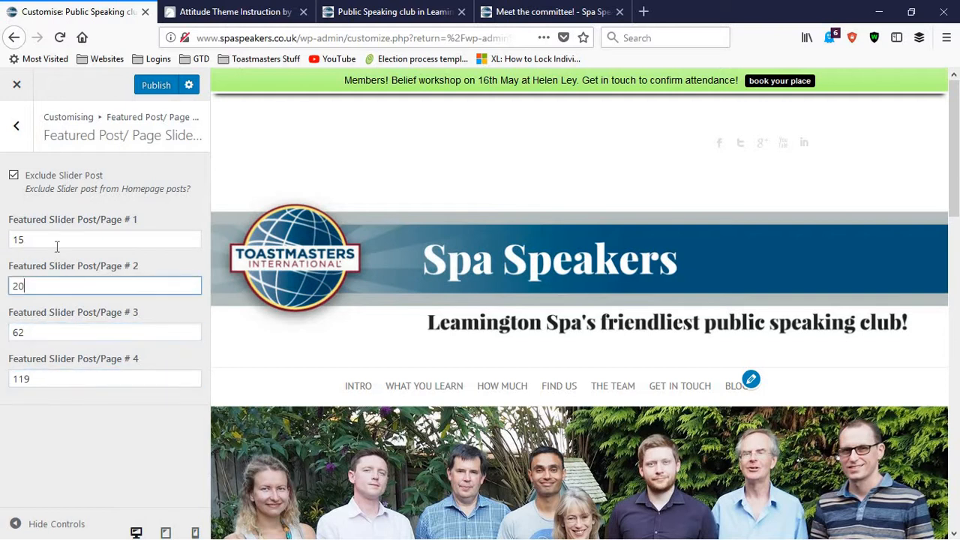
click(57, 244)
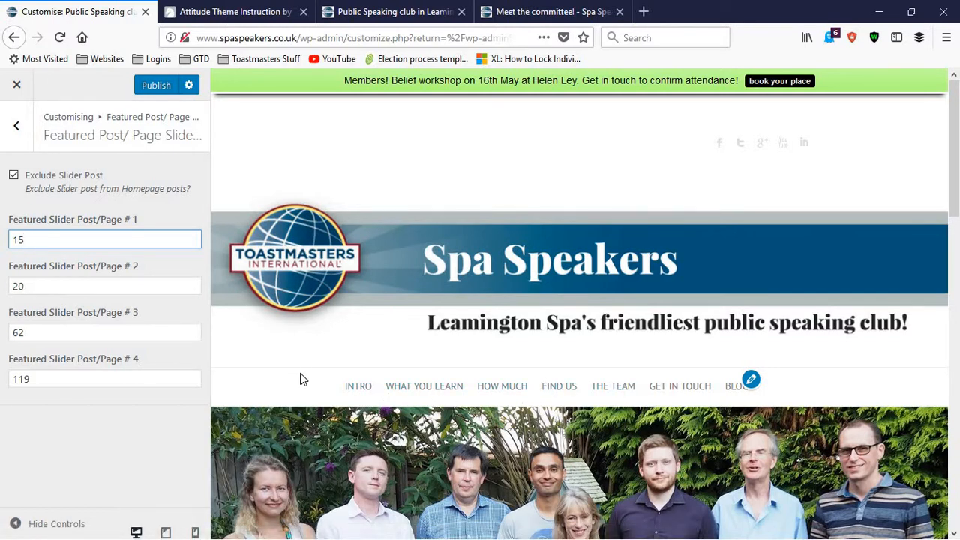
Step: Open the Intro page from the homepage preview in a new tab and switch to it
right_click(358, 394)
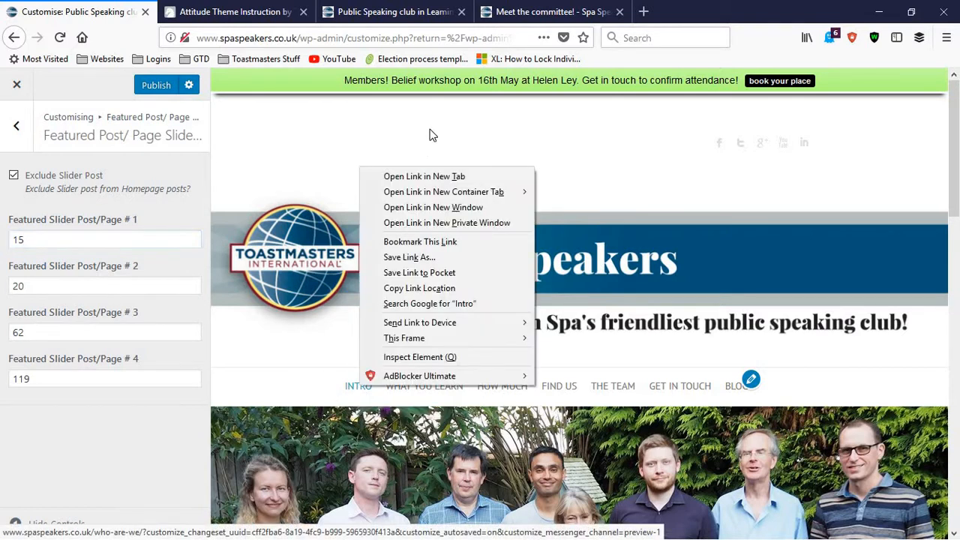
click(425, 177)
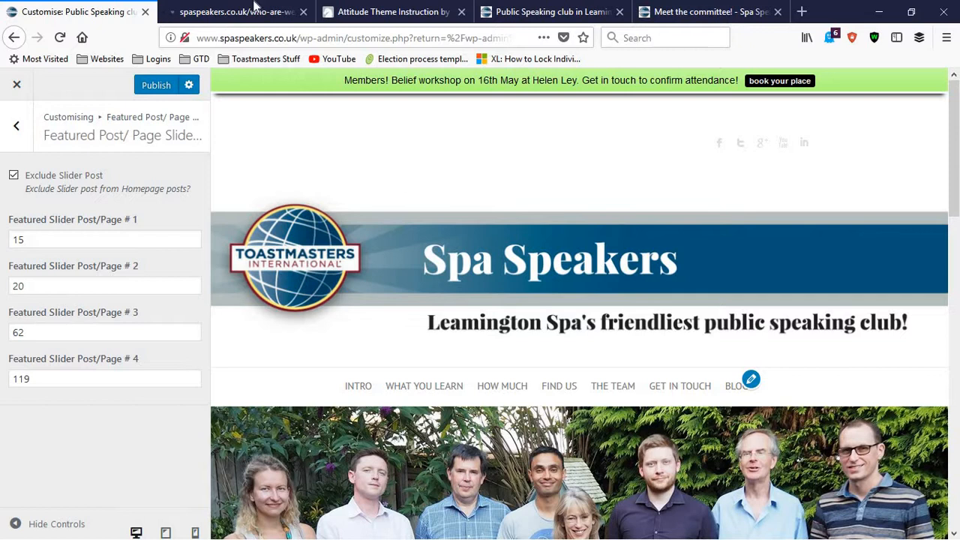
click(252, 11)
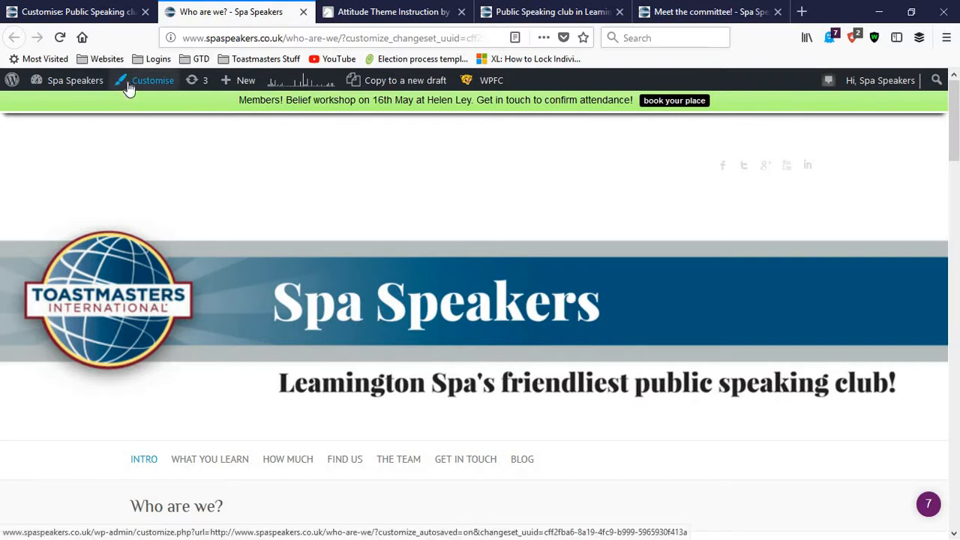
Step: Go from the Who are we? page to the site's dashboard and open the list of all pages
mouse_move(237, 96)
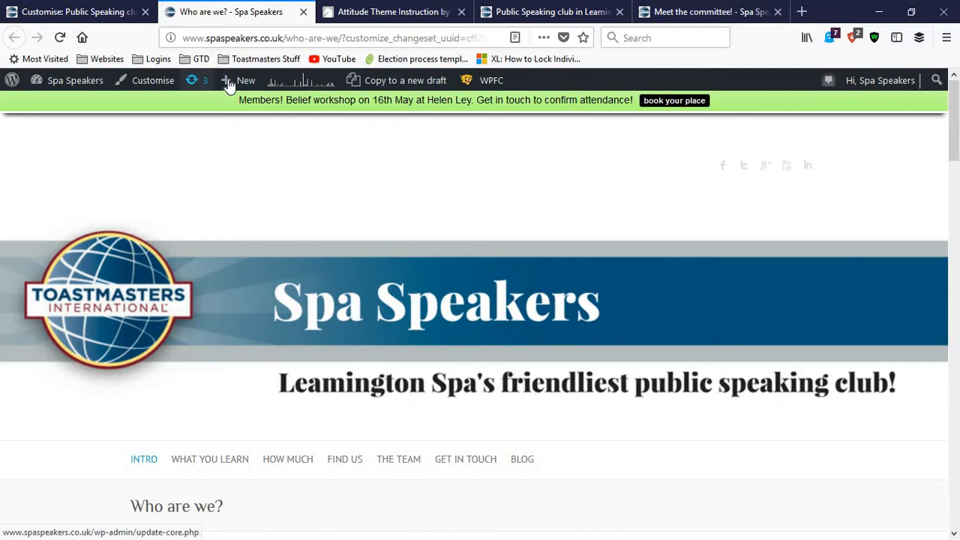
mouse_move(83, 89)
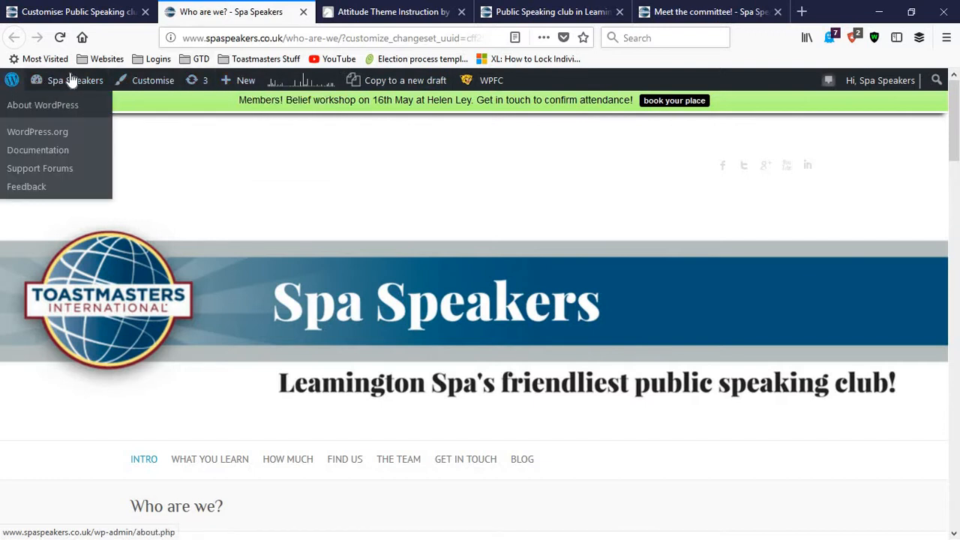
click(67, 109)
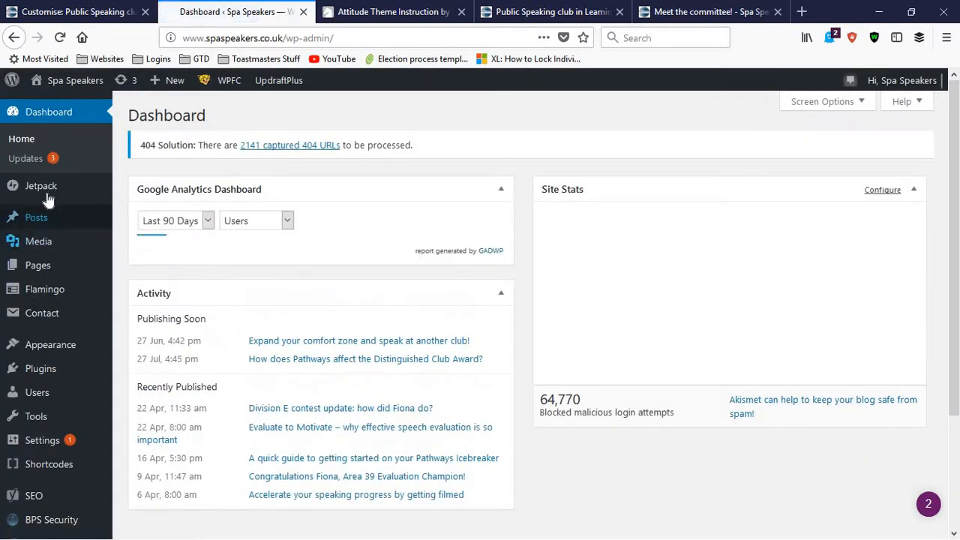
mouse_move(47, 271)
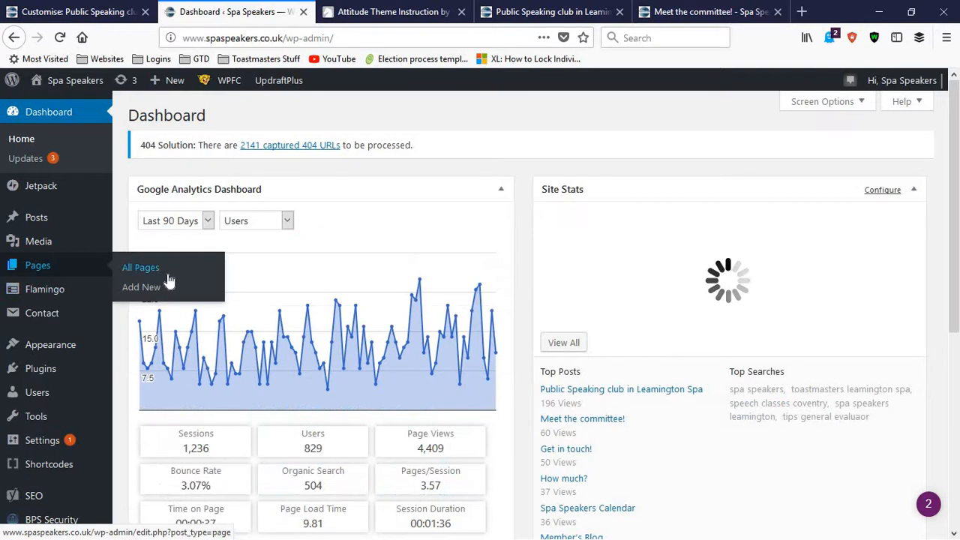
click(164, 268)
Step: Return to the customiser and highlight the page ID in Featured Slider Post/Page # 1
click(33, 10)
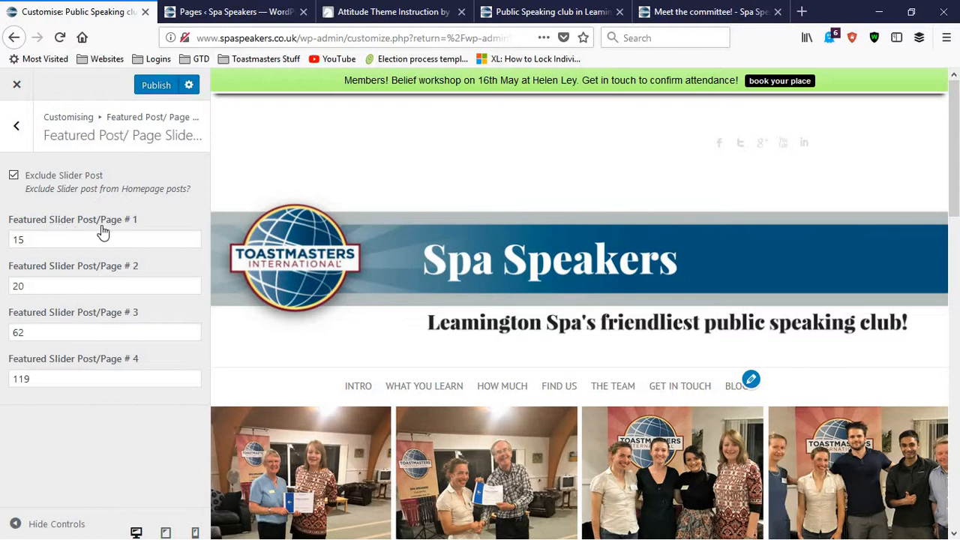
click(27, 241)
double_click(26, 243)
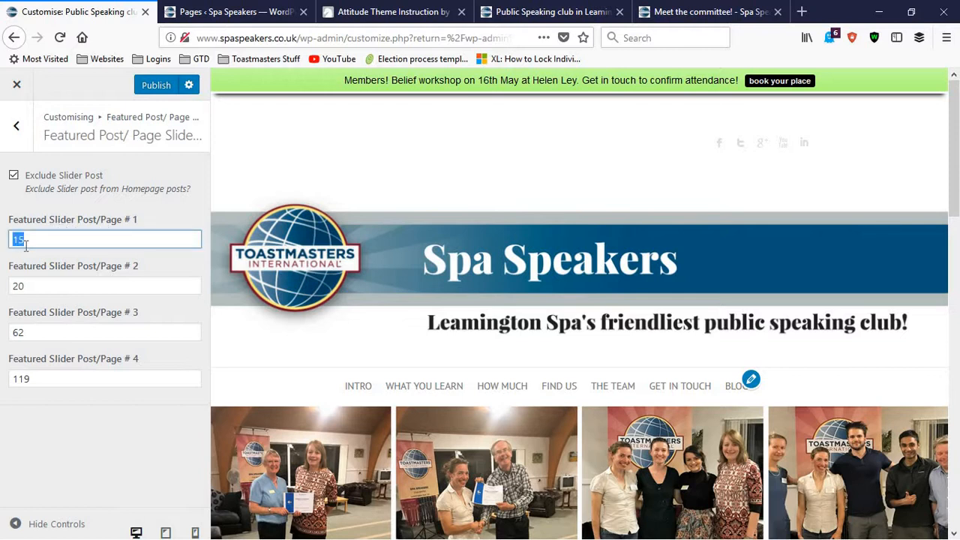
click(43, 240)
drag(37, 239, 3, 239)
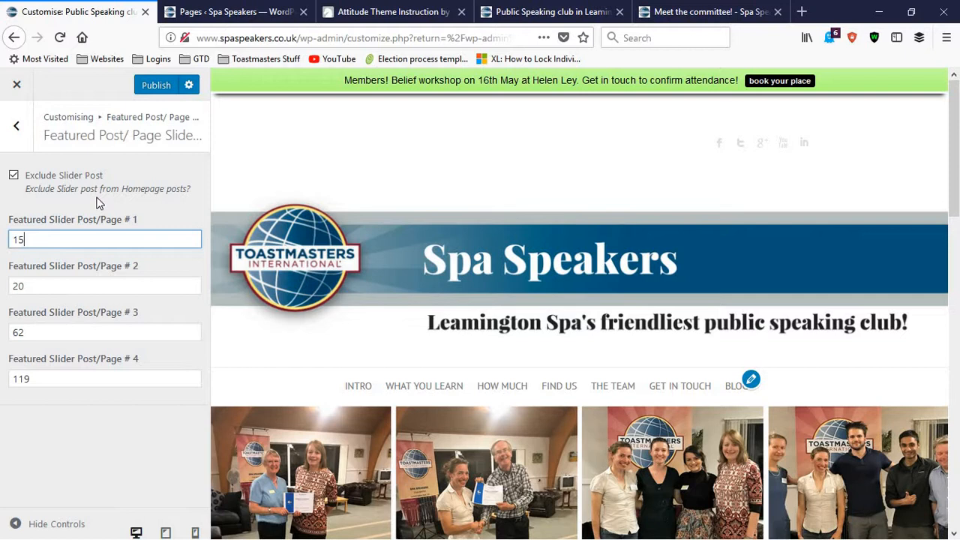
Step: Look through the ID column of the site's pages list and go to the second page of the list
click(206, 9)
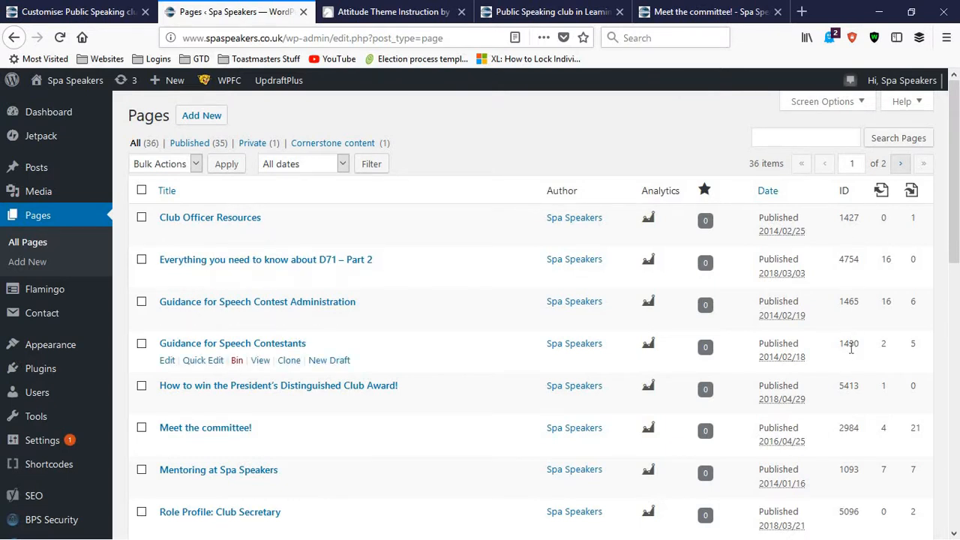
scroll(852, 348, down, 5)
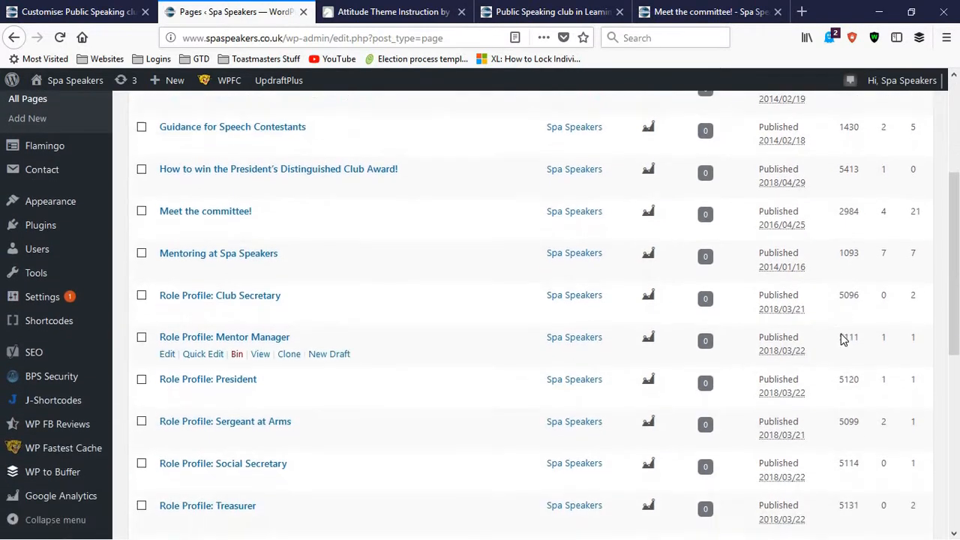
scroll(841, 335, down, 9)
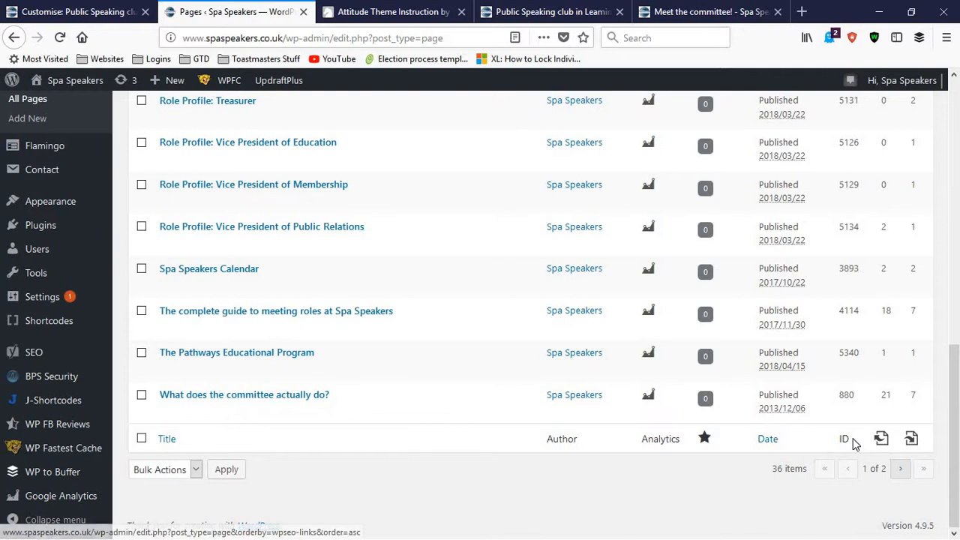
scroll(849, 443, up, 1)
scroll(821, 458, down, 1)
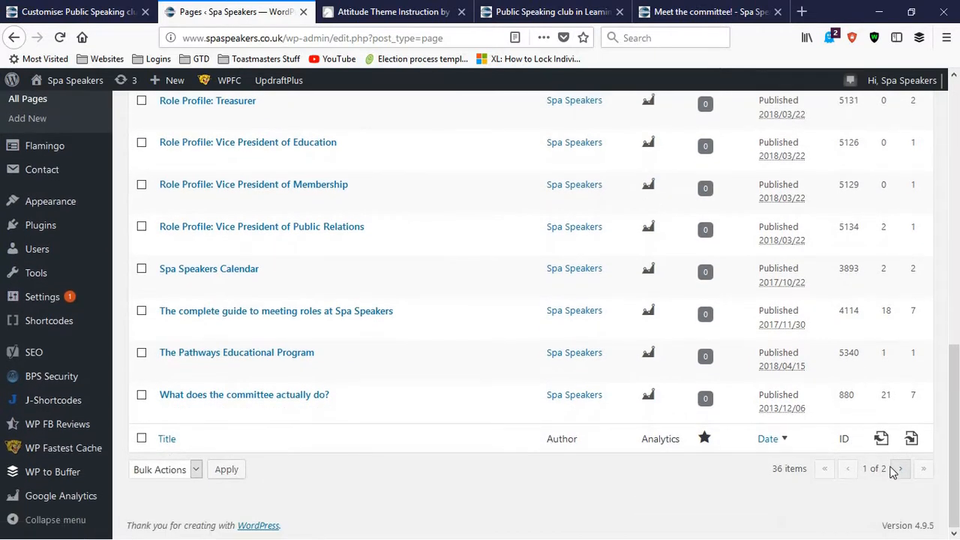
click(897, 470)
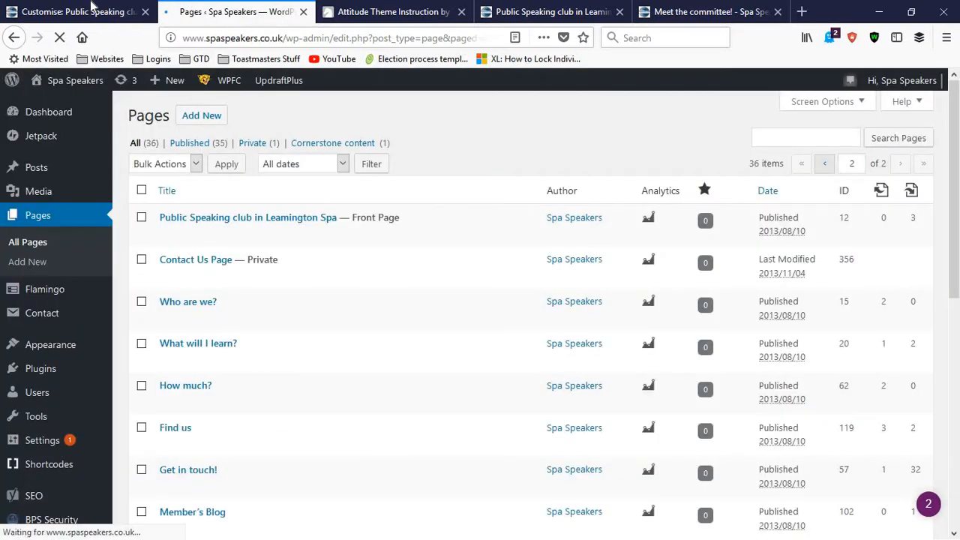
Step: Recheck the slide 1 page ID in the customiser and highlight the matching ID 15 in the pages list
click(94, 9)
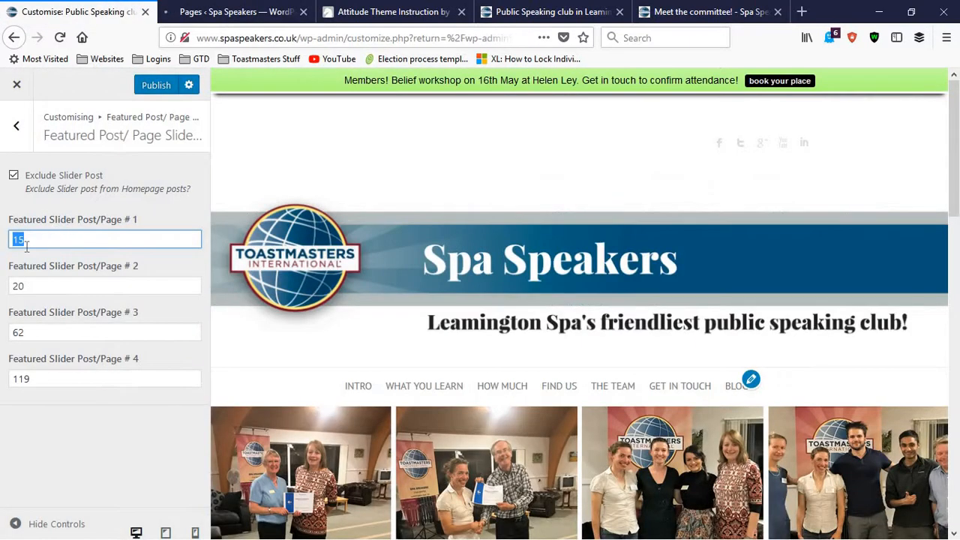
click(238, 12)
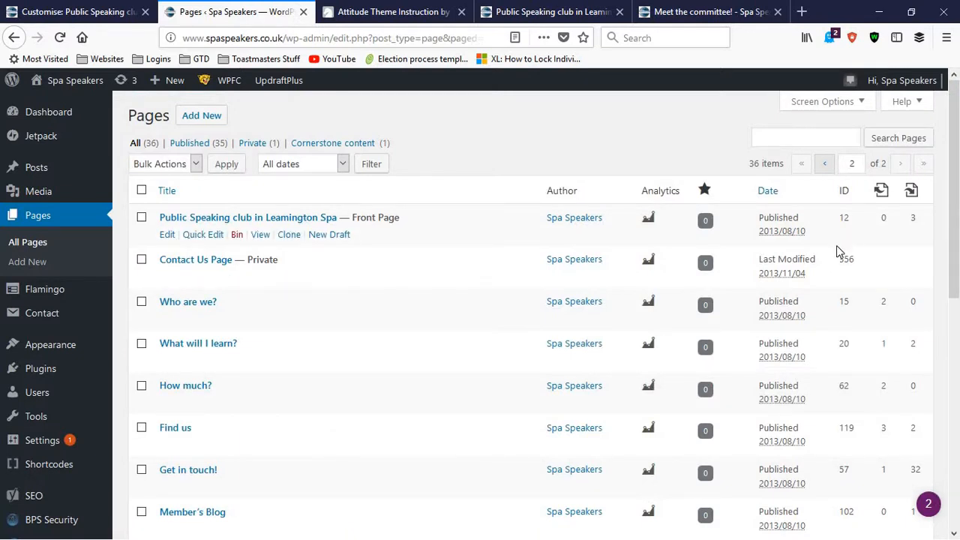
scroll(837, 247, down, 3)
scroll(836, 236, up, 1)
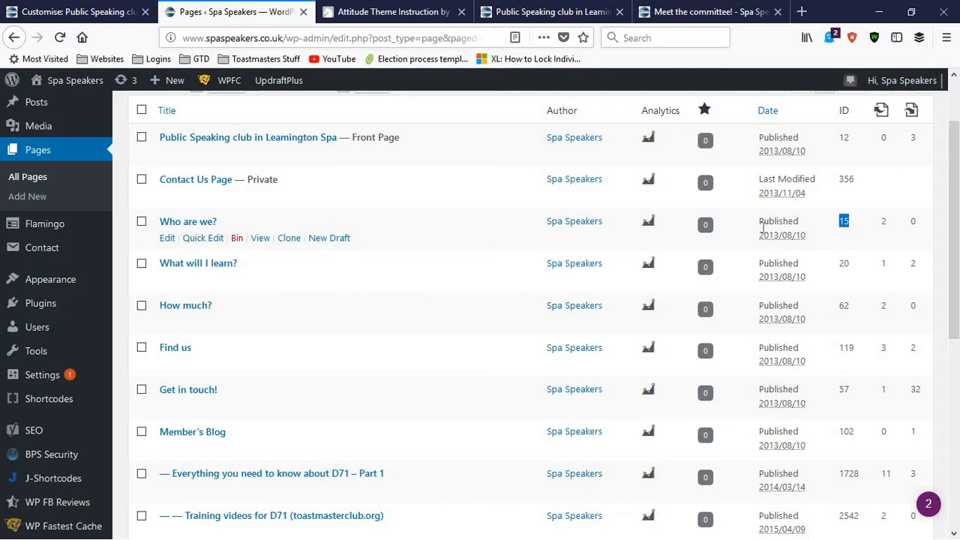
Step: Open the Who are we? page for editing in a new tab and bring its Featured Image into view
right_click(170, 241)
click(240, 248)
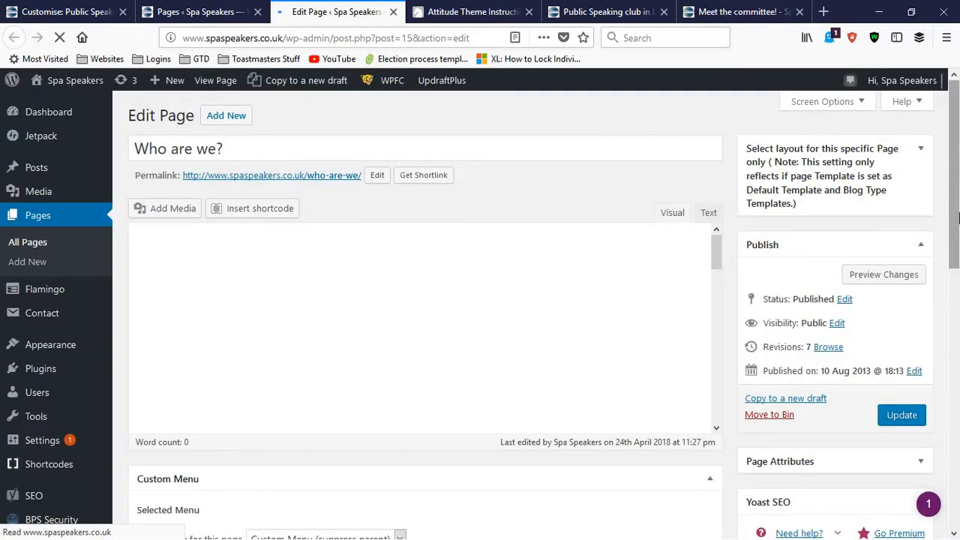
scroll(958, 292, down, 5)
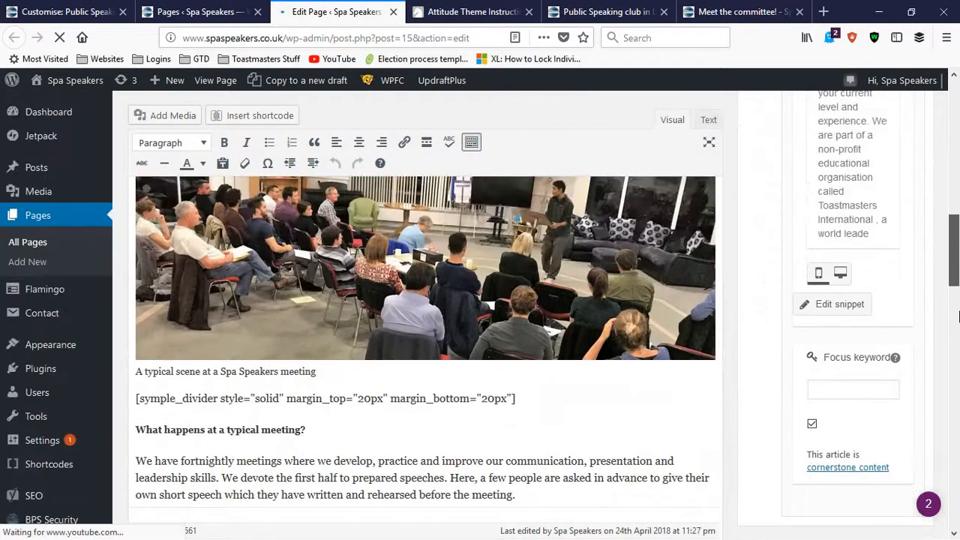
scroll(803, 427, down, 5)
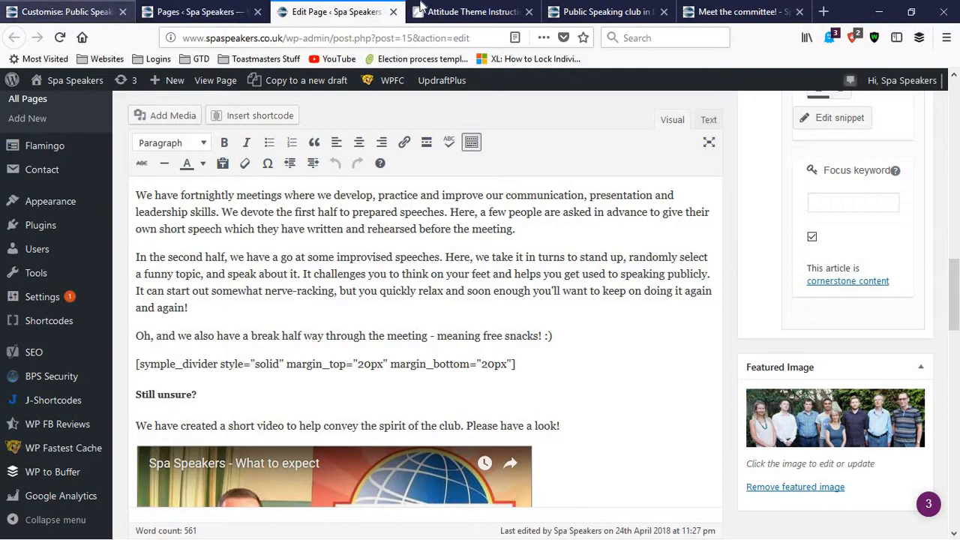
Step: Compare the live homepage's Who are we? slide and its page ID with the title, text and featured image in the page editor
click(604, 11)
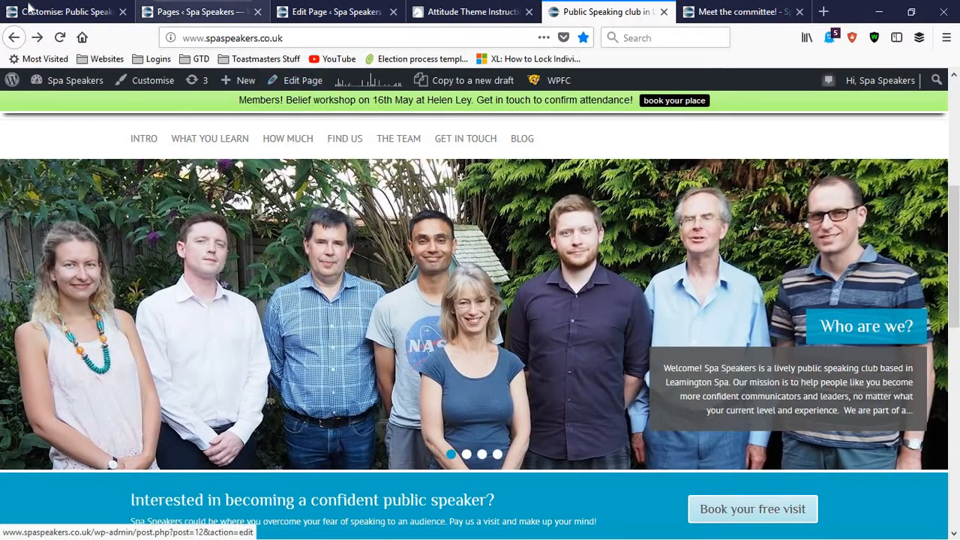
click(29, 7)
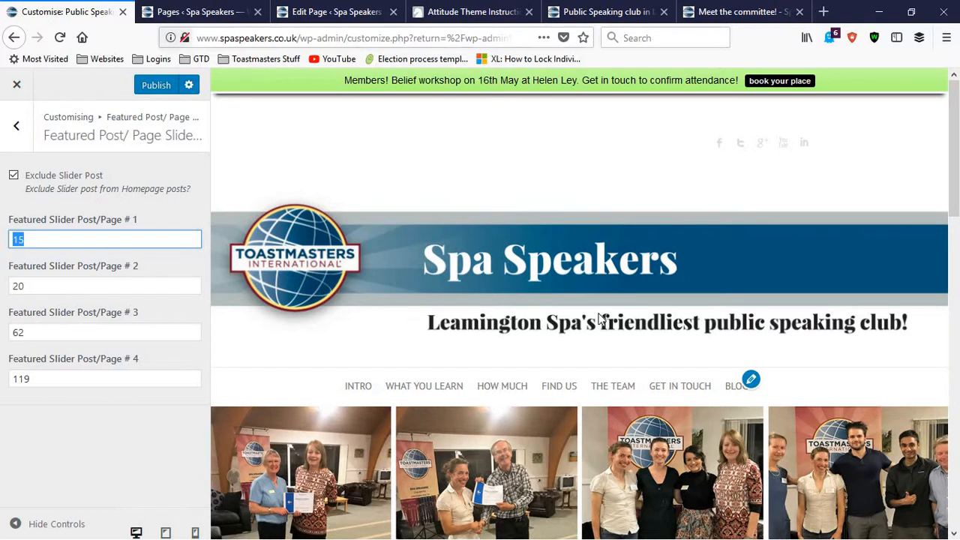
click(201, 11)
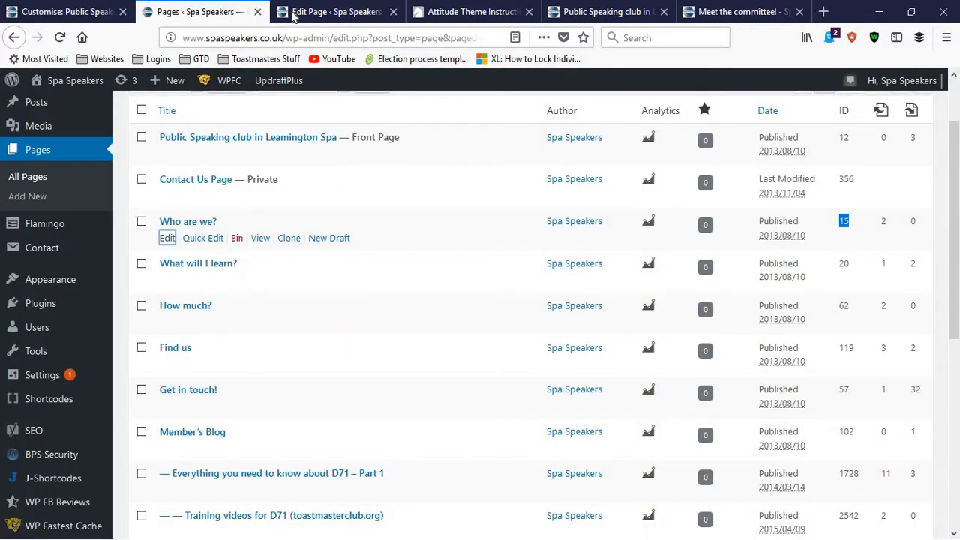
click(315, 11)
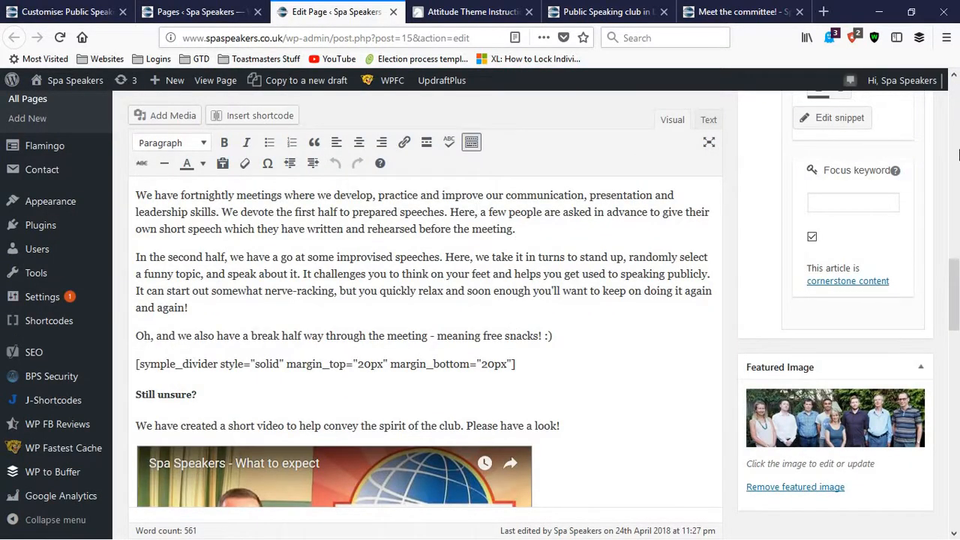
scroll(958, 154, up, 10)
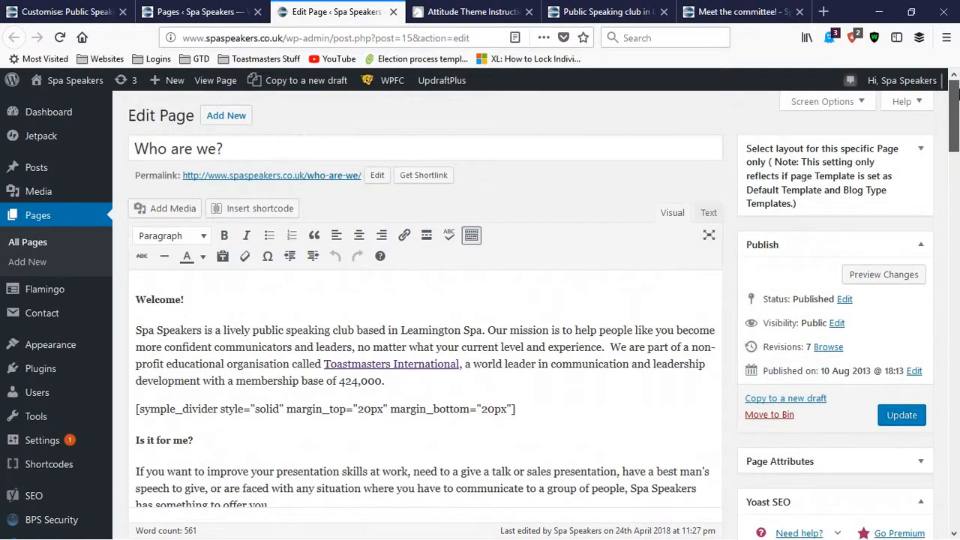
scroll(958, 176, down, 15)
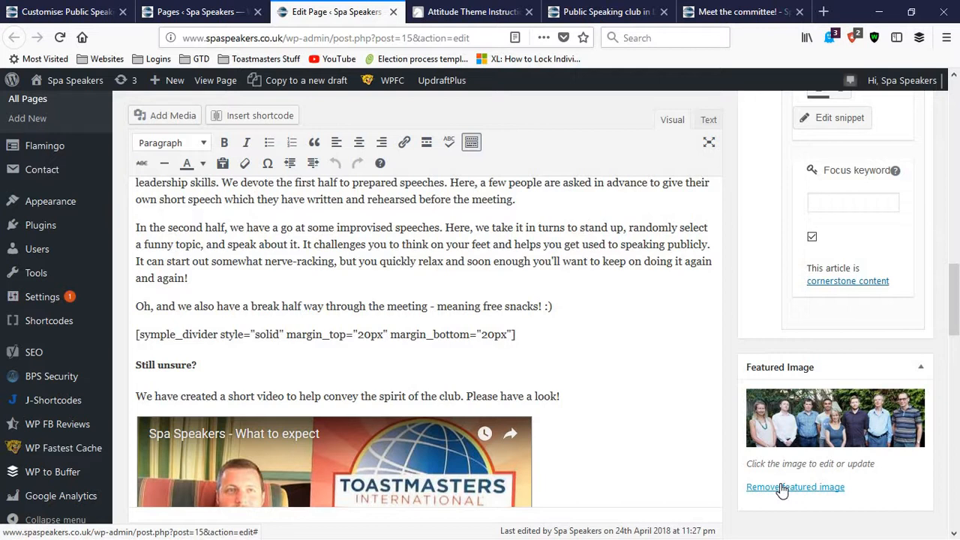
Step: Return to the customiser and examine the slider images in the homepage preview
click(68, 11)
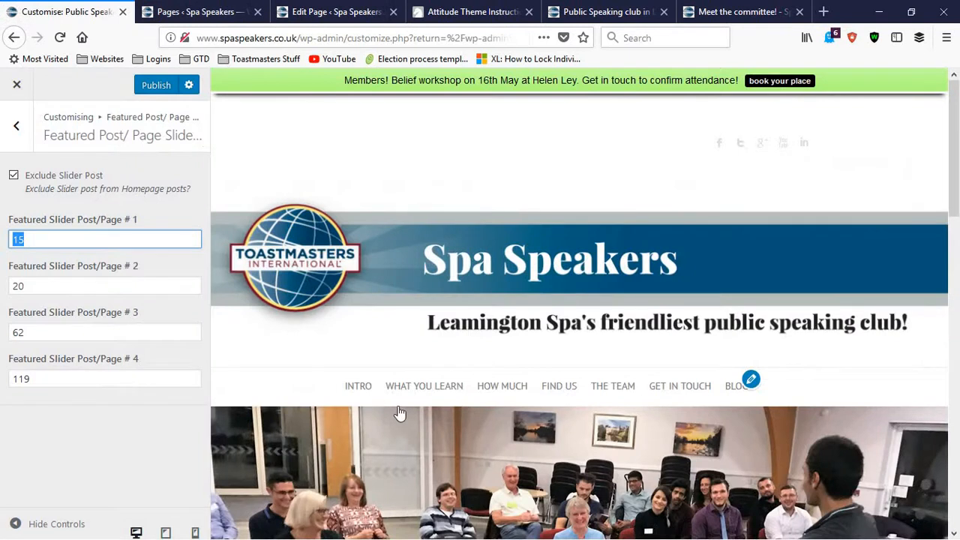
scroll(400, 414, down, 1)
scroll(428, 296, down, 1)
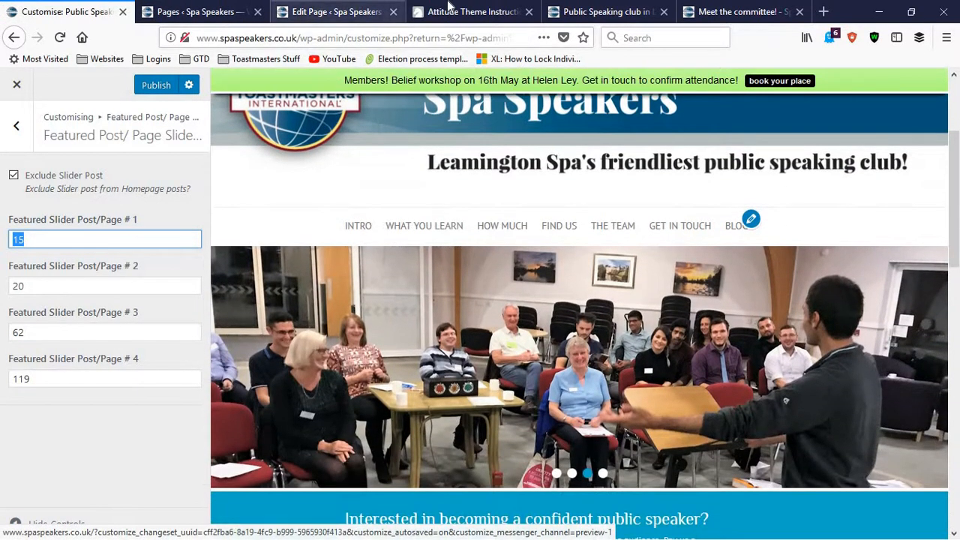
click(449, 9)
click(197, 11)
click(68, 12)
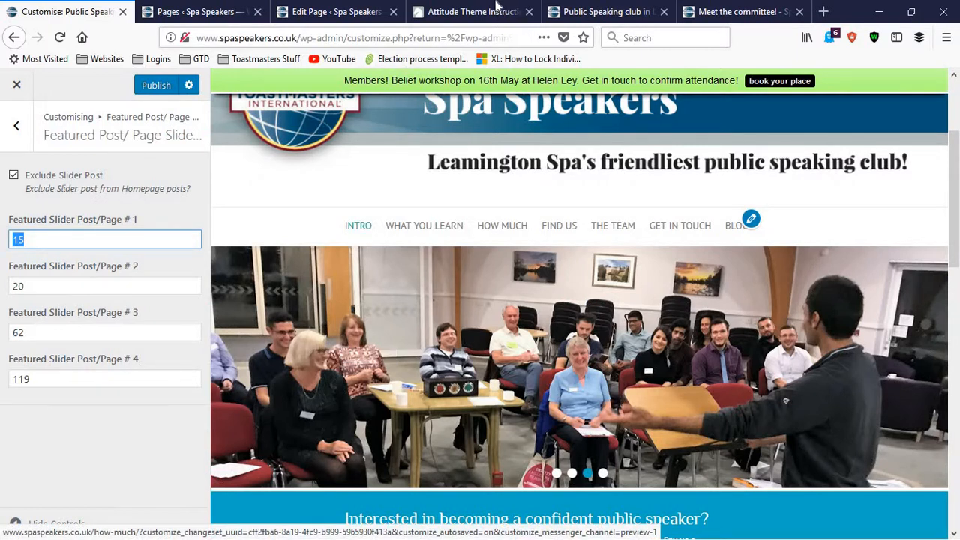
Step: In the theme's homepage slider instructions, highlight the wide layout wording and the minimum image width of 1400 px
click(465, 11)
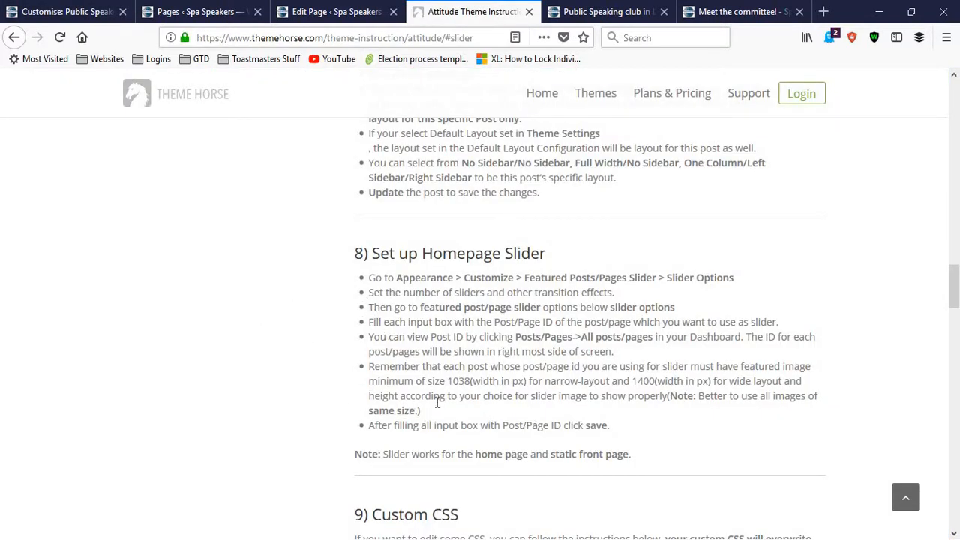
scroll(494, 321, down, 2)
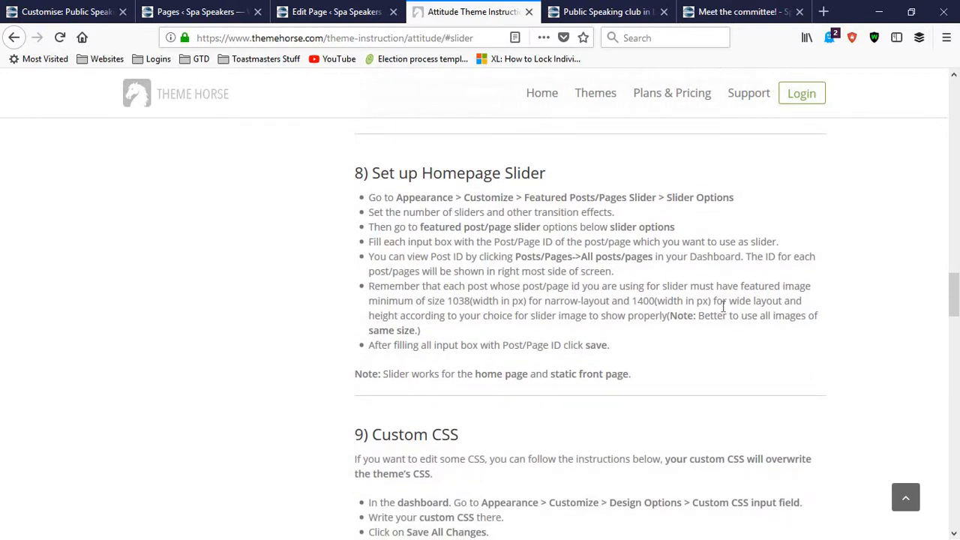
drag(728, 300, 777, 300)
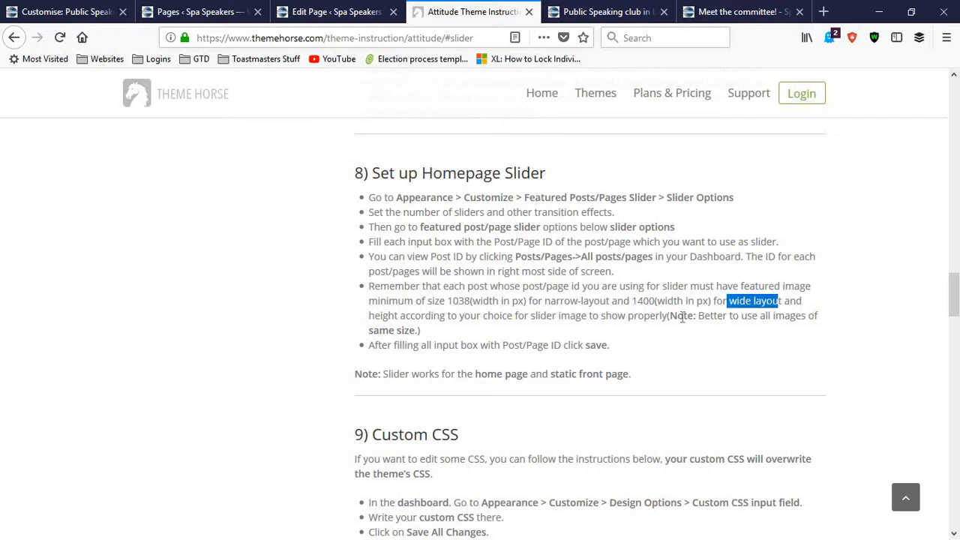
click(622, 300)
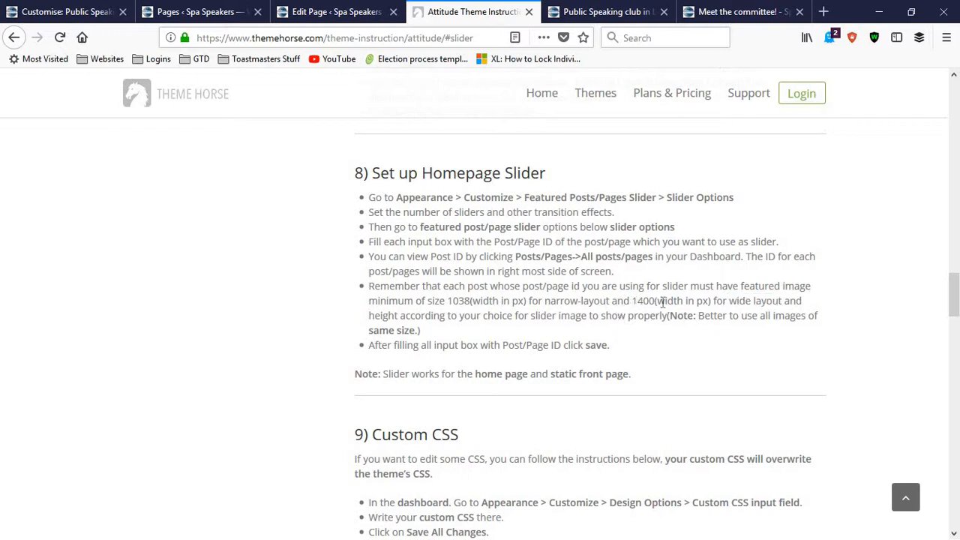
drag(633, 302, 654, 303)
Step: Return to the Who are we? page editor and highlight the pixel height in the featured image's attachment details
click(31, 11)
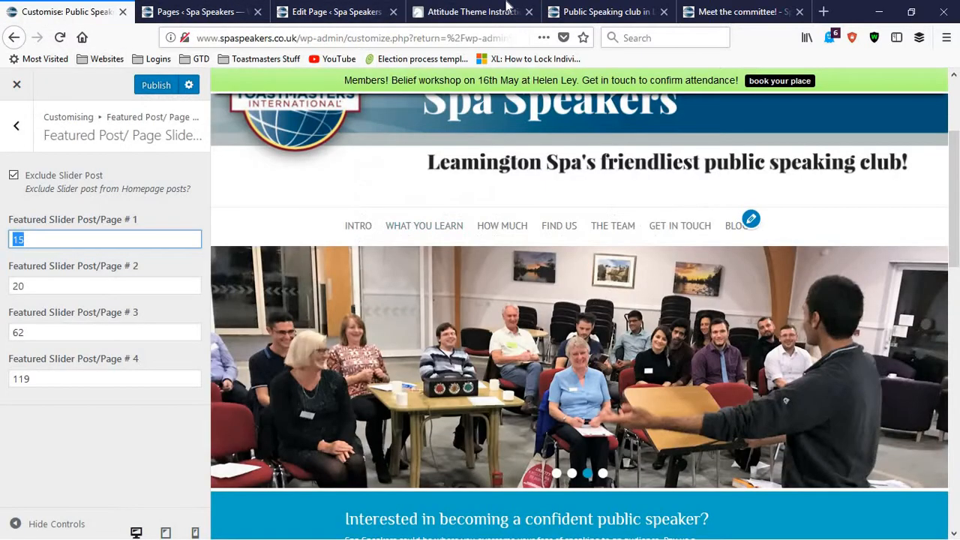
click(507, 8)
click(622, 10)
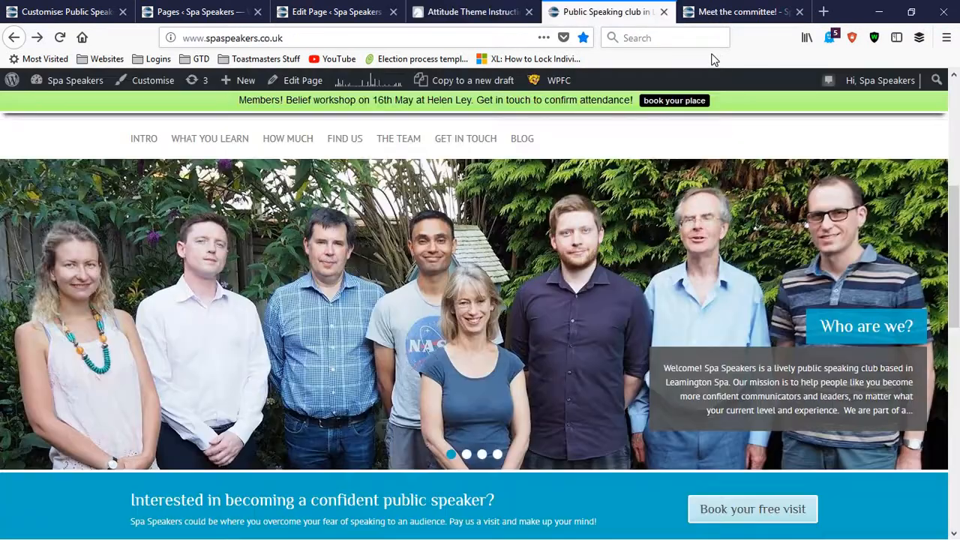
click(754, 12)
click(334, 12)
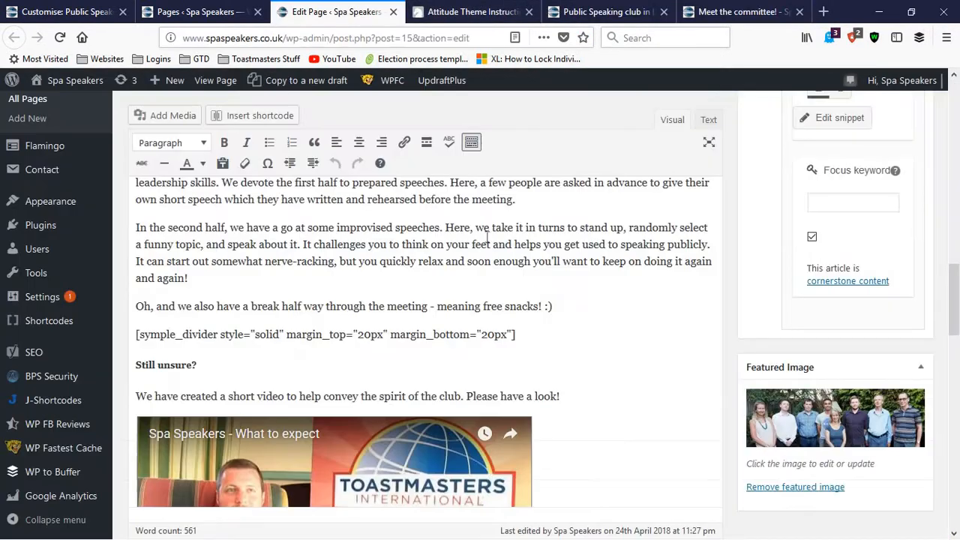
click(818, 421)
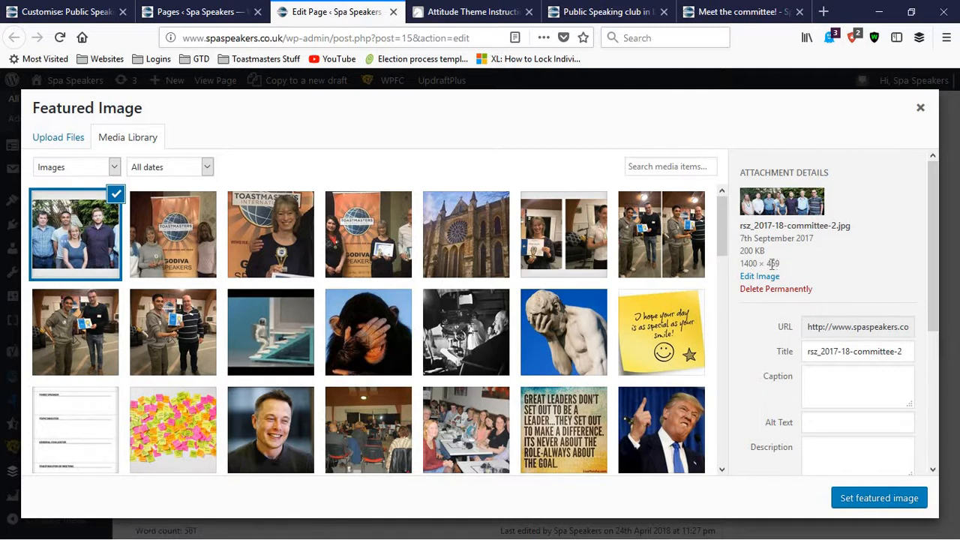
drag(772, 264, 781, 265)
Step: Show how to upload a new featured image from the computer, and cancel the file selection
click(47, 144)
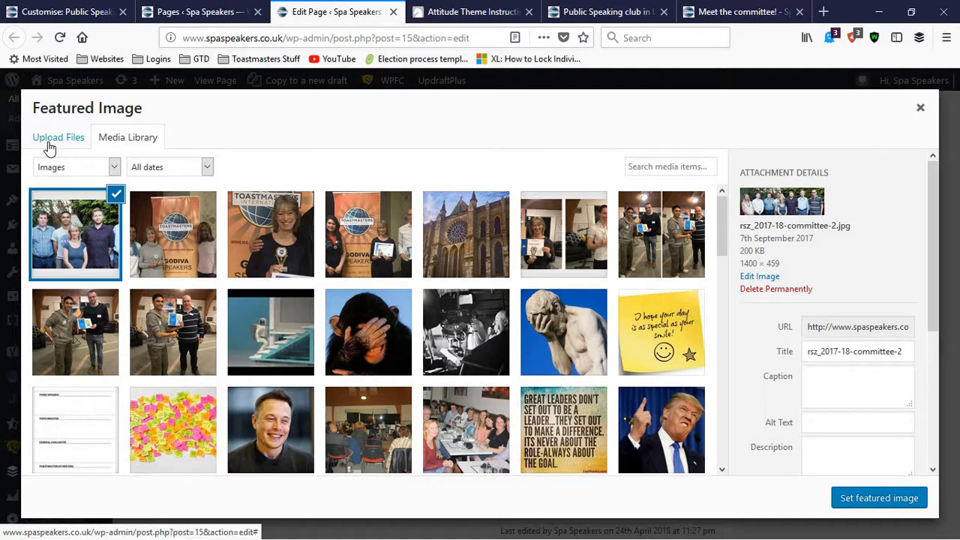
click(49, 147)
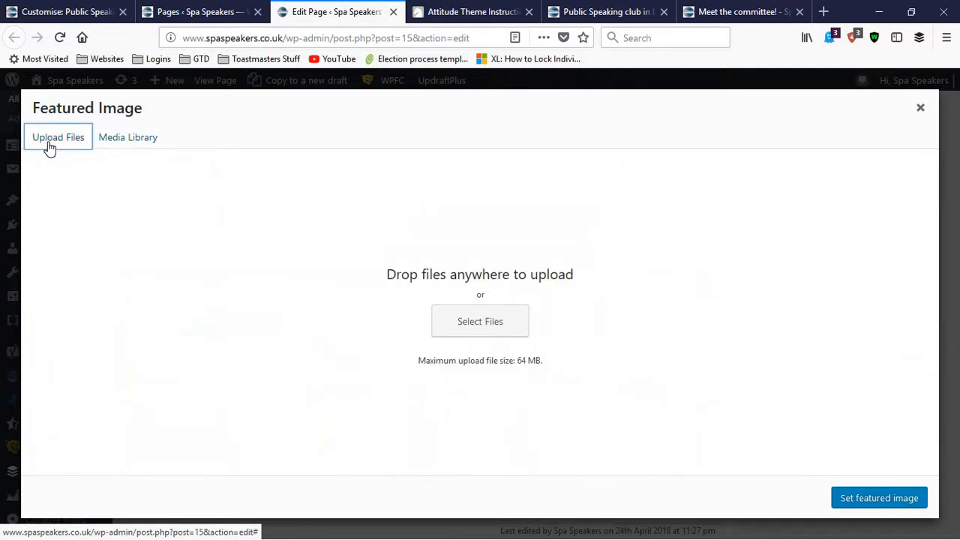
click(435, 332)
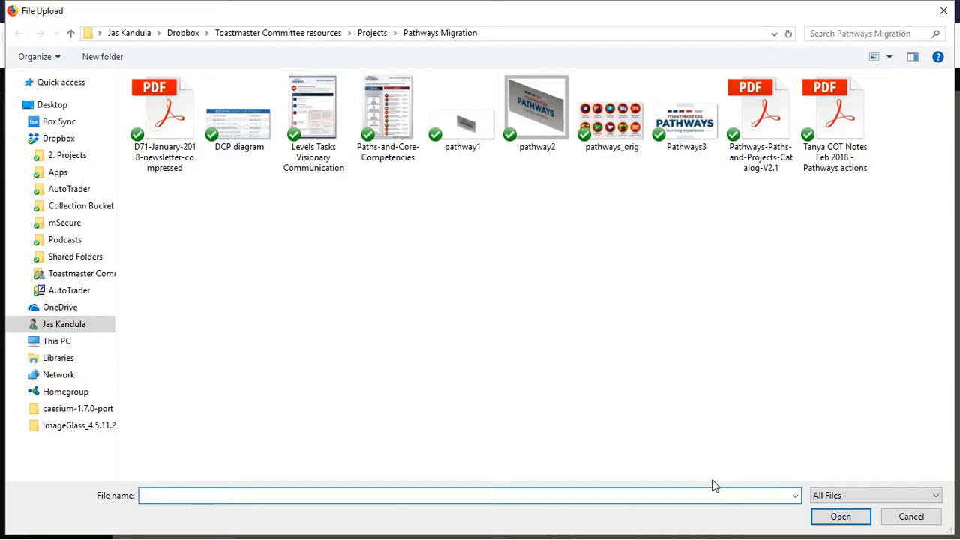
click(929, 516)
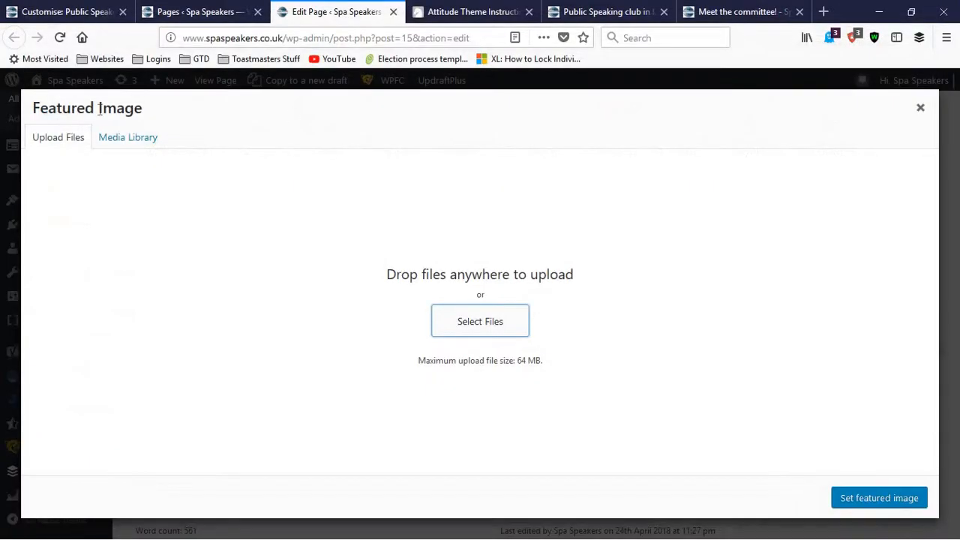
Step: View the existing committee photo's details in the media library and close the Featured Image dialog without setting an image
click(120, 140)
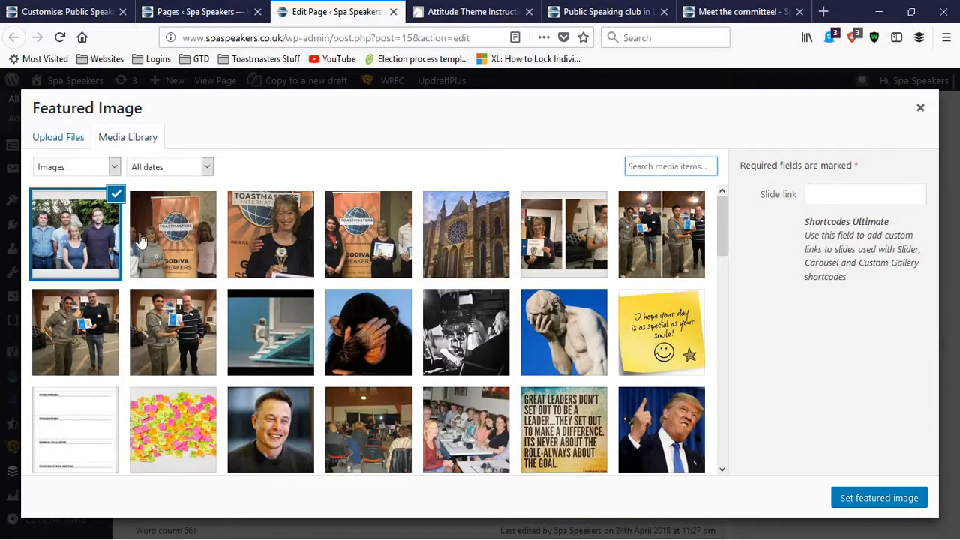
click(70, 225)
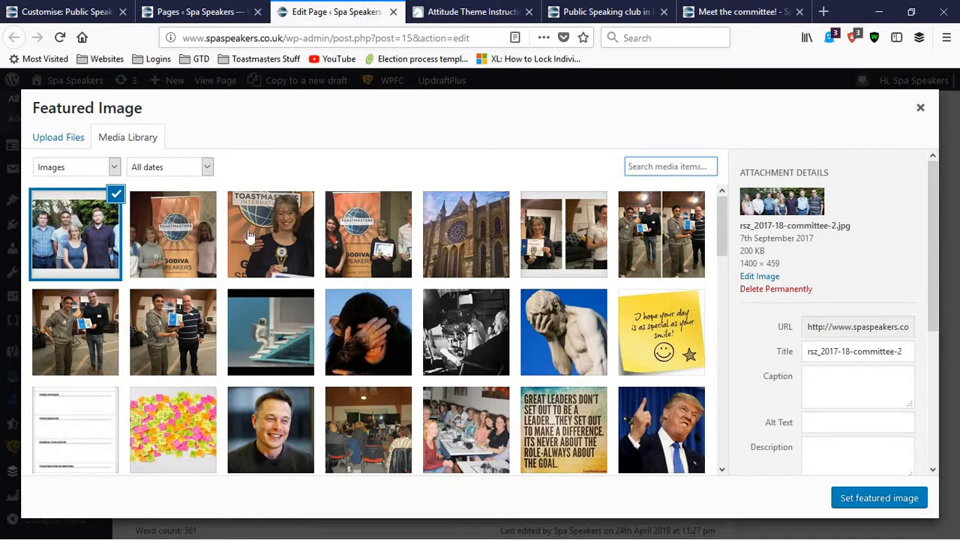
click(921, 110)
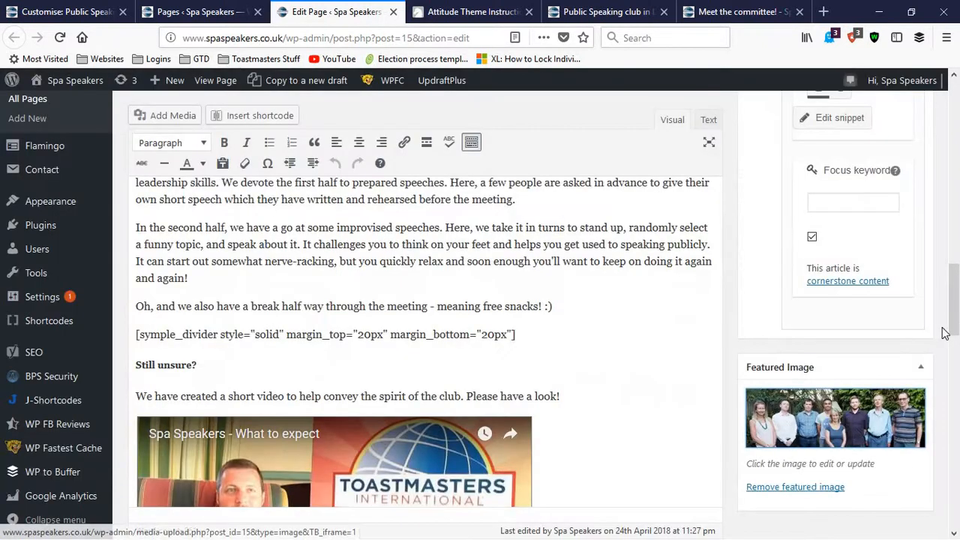
Step: Return to the customiser, go through the four Featured Slider Post/Page ID fields, and publish the slider settings
drag(954, 324, 954, 163)
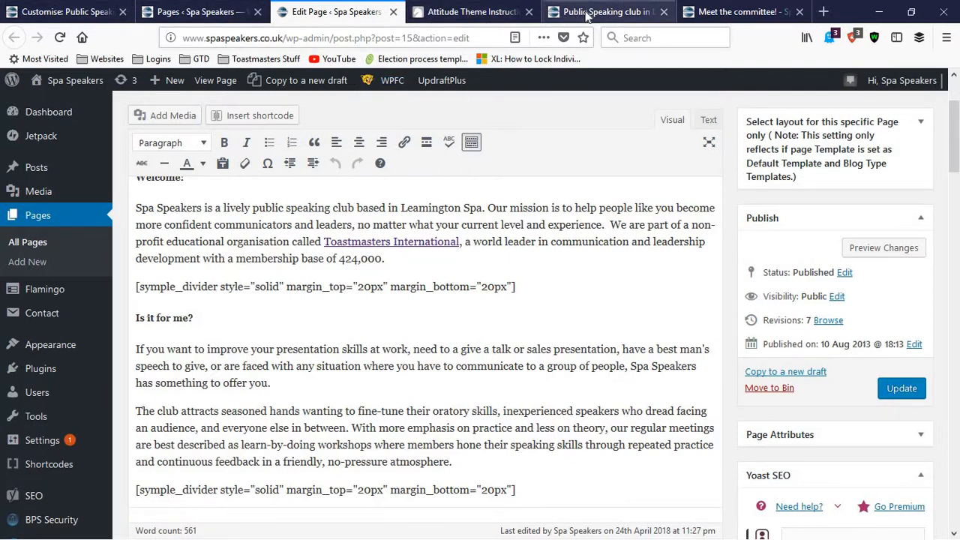
click(60, 11)
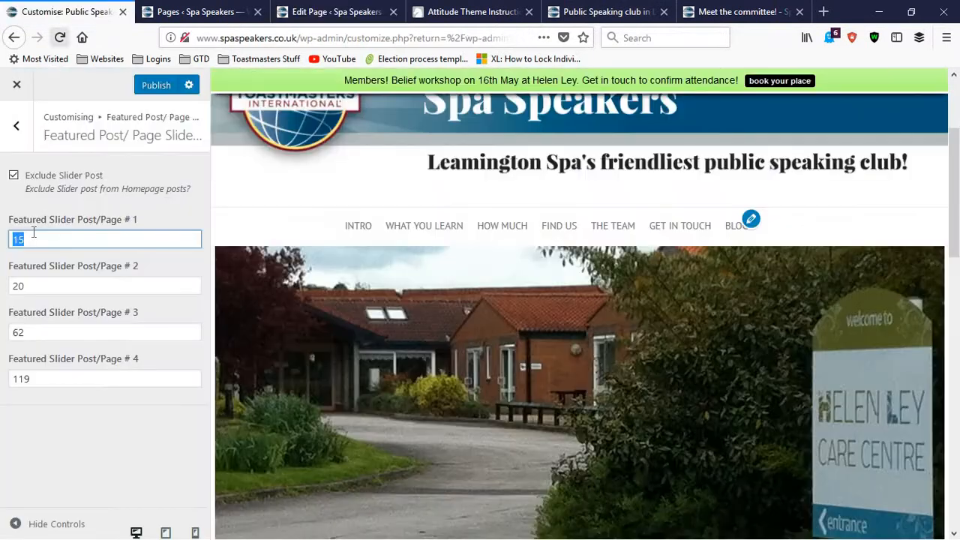
double_click(26, 240)
click(24, 238)
mouse_move(10, 238)
mouse_down()
mouse_move(43, 237)
mouse_move(8, 240)
mouse_up()
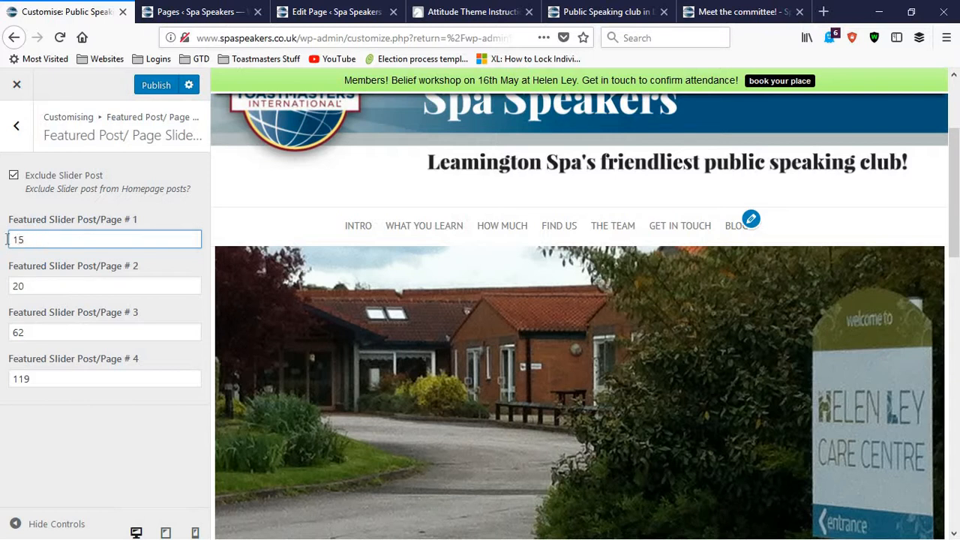
click(35, 286)
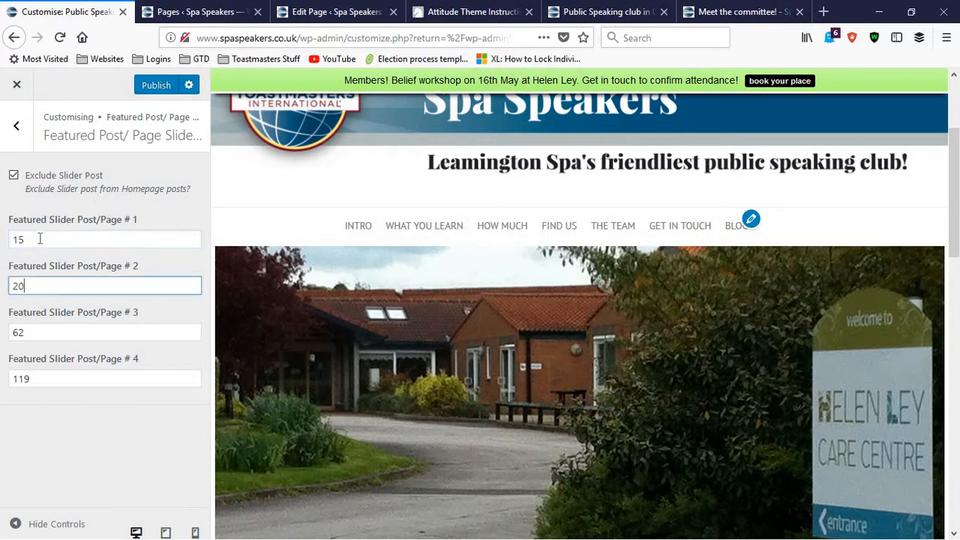
click(33, 328)
click(36, 379)
click(42, 330)
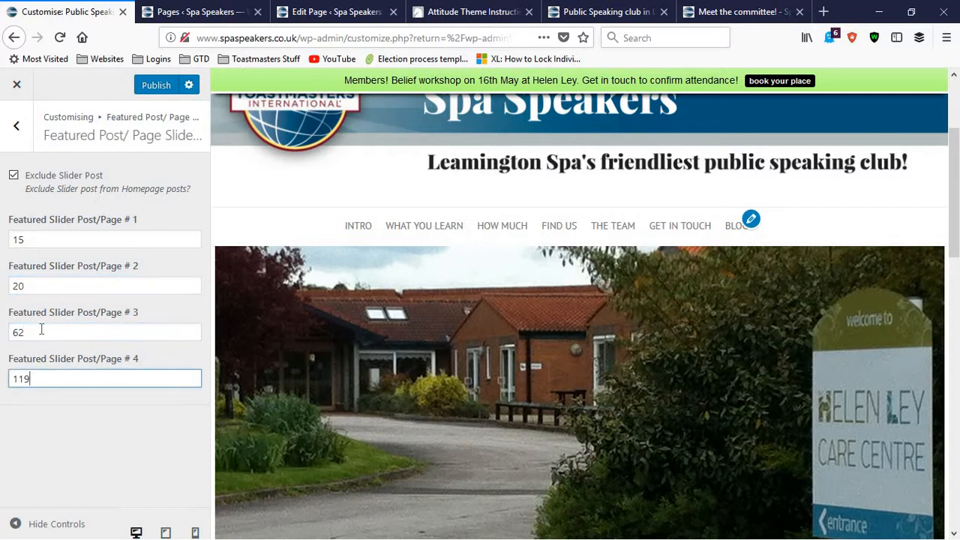
click(49, 280)
click(61, 240)
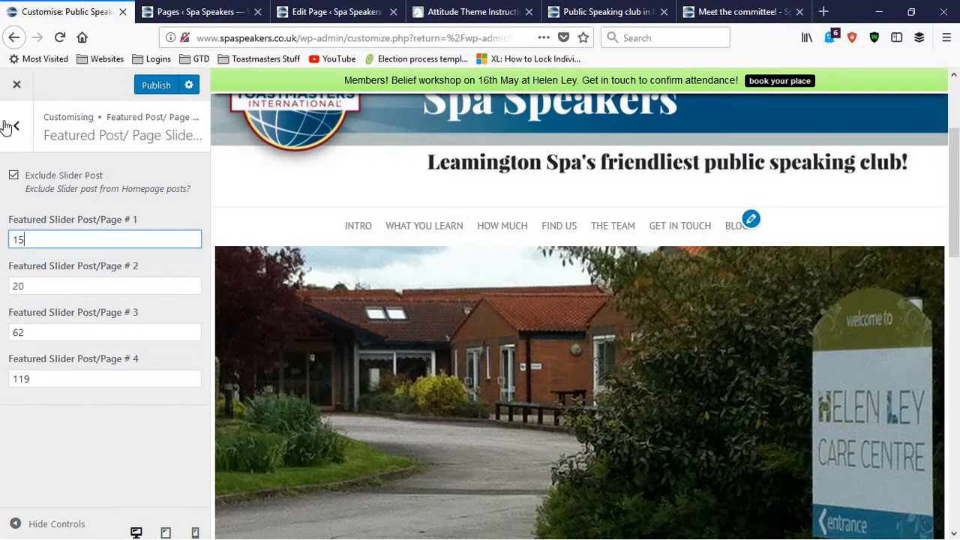
click(140, 86)
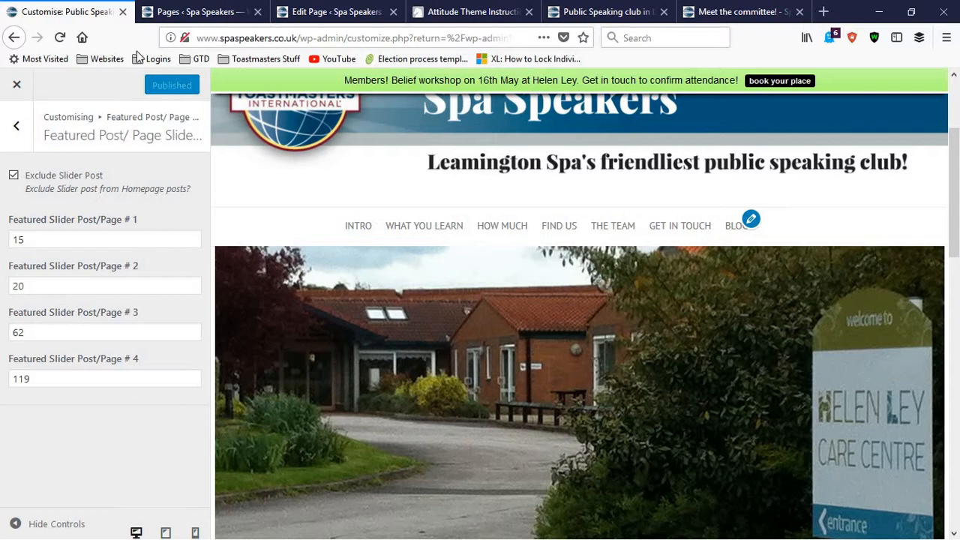
Step: Find the Meet the committee! page on the first page of the Pages list and open it for editing
click(188, 11)
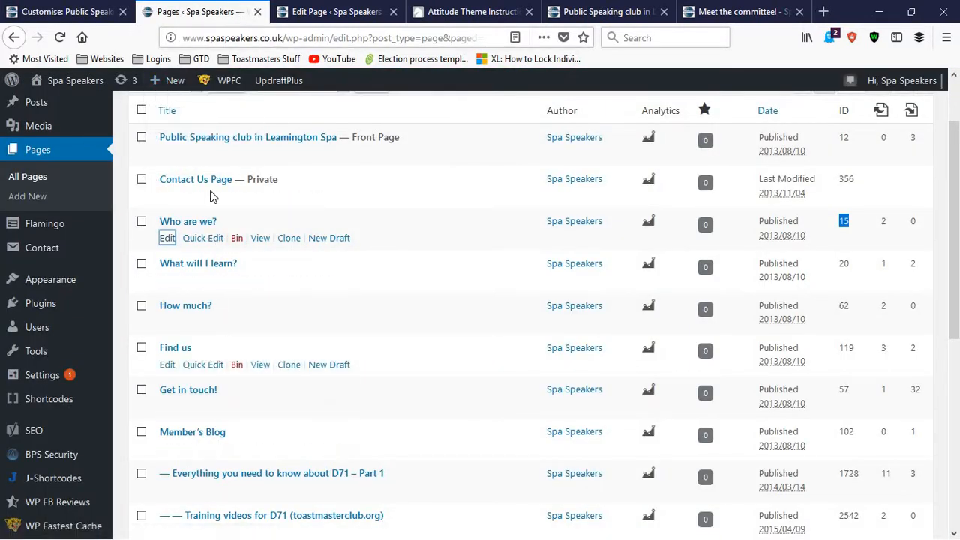
scroll(255, 236, down, 3)
scroll(284, 268, down, 5)
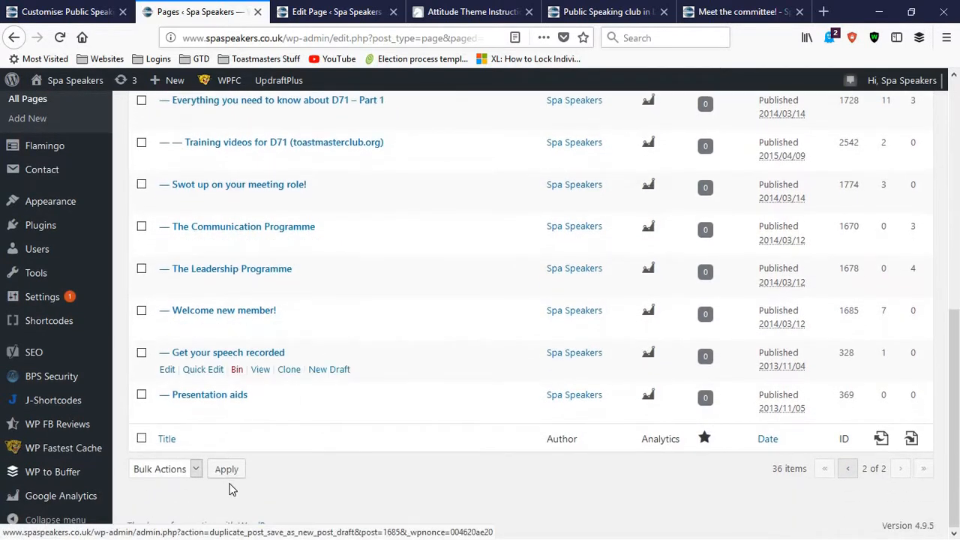
scroll(248, 458, up, 10)
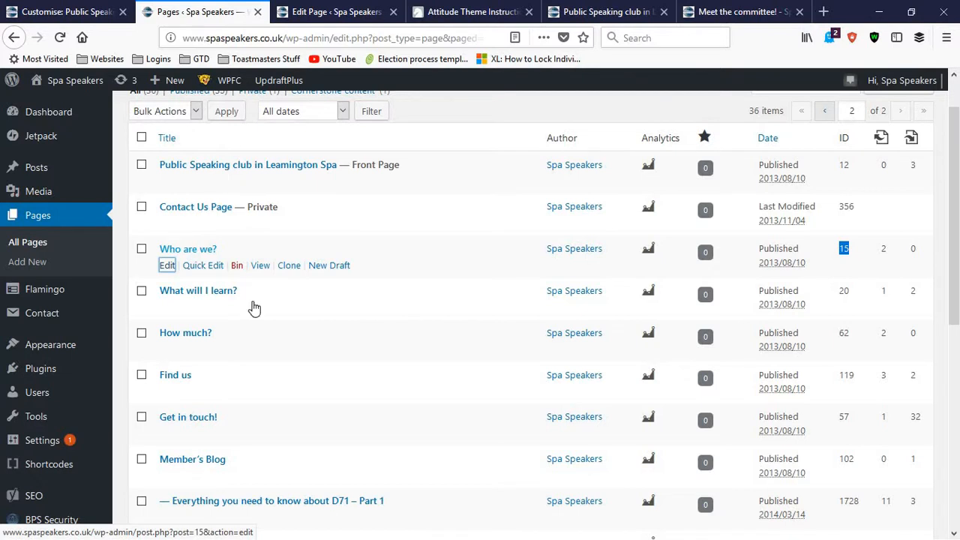
scroll(259, 307, down, 2)
scroll(267, 321, down, 3)
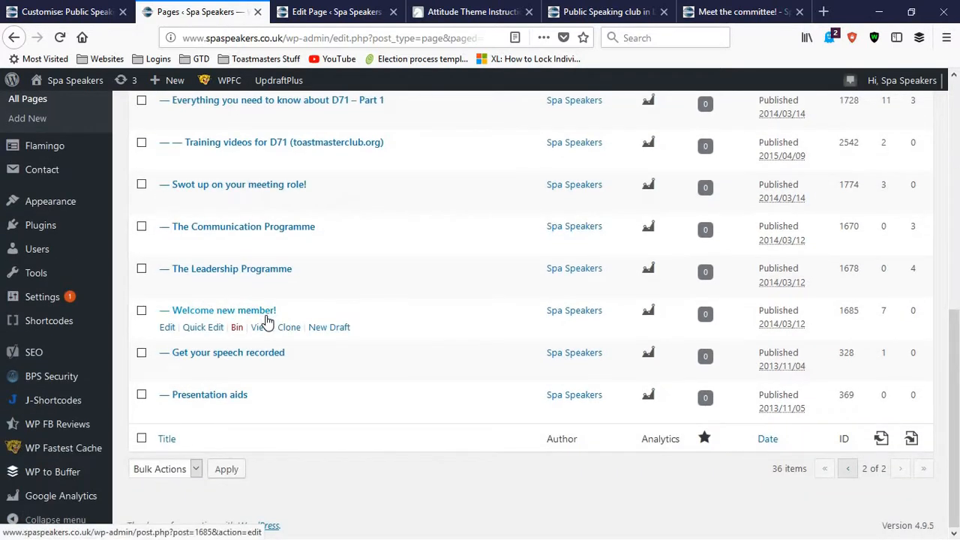
click(850, 469)
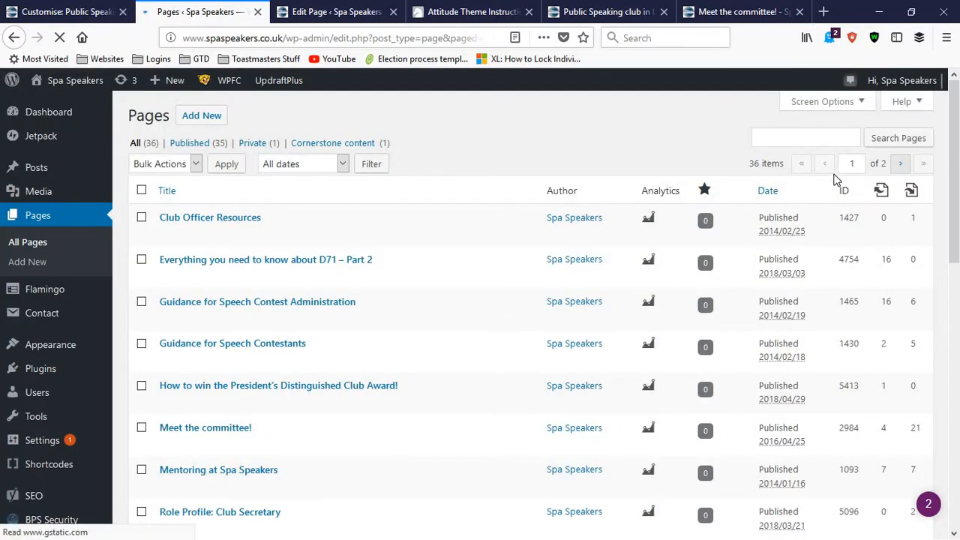
drag(954, 128, 183, 262)
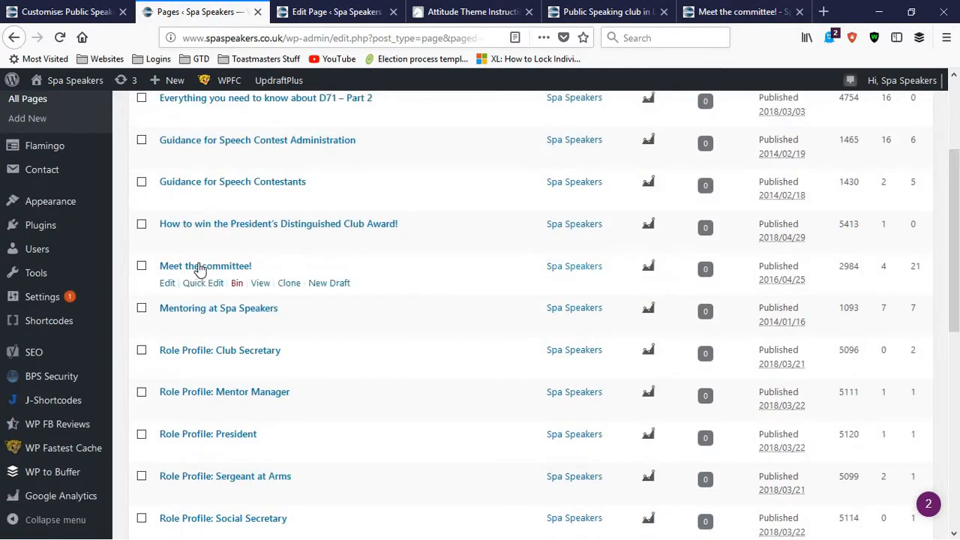
click(168, 286)
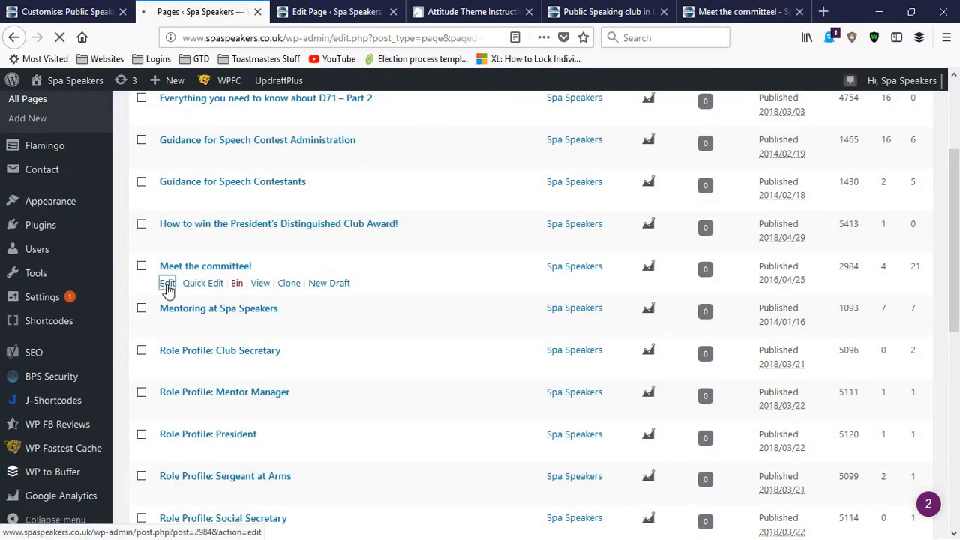
Step: Close the Who are we? editor, theme instructions, homepage and public committee page tabs, keeping the customiser and the committee page editor open
click(383, 12)
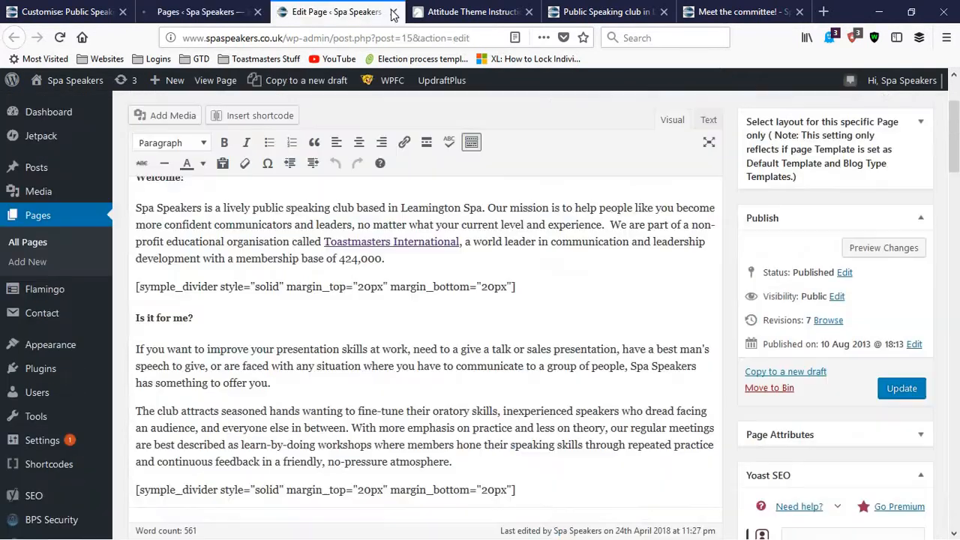
click(393, 12)
click(393, 12)
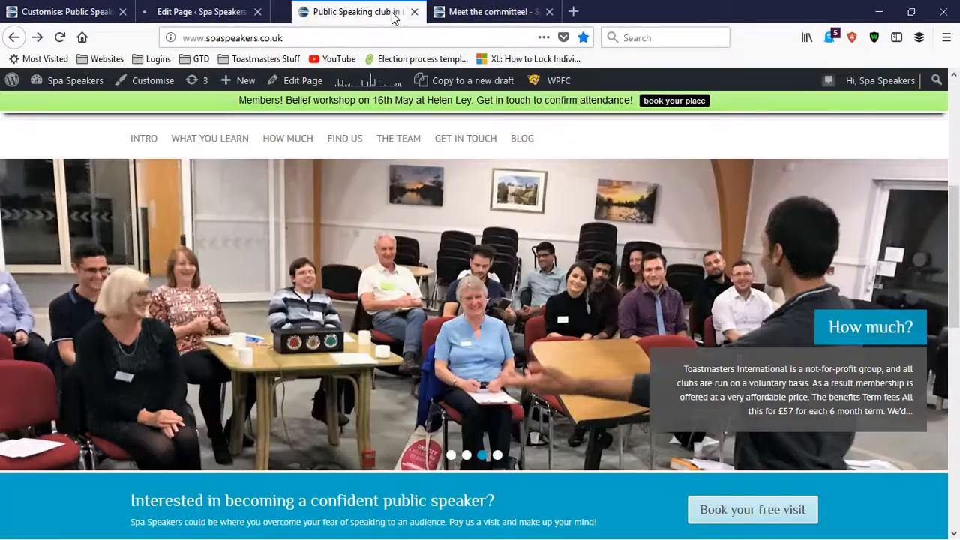
click(393, 12)
click(393, 12)
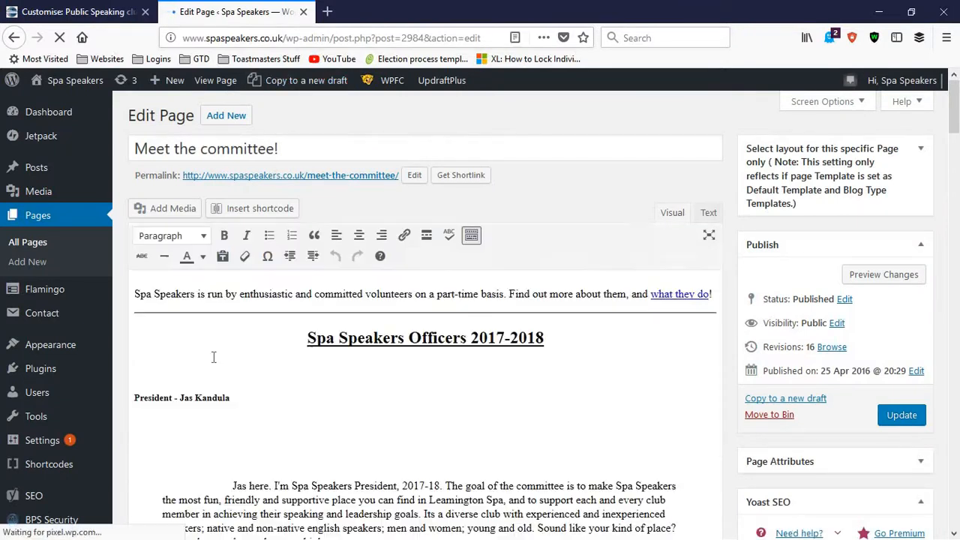
Step: Highlight the President's biography text, then view the image details of the President's photo and close them without changes
scroll(221, 358, down, 3)
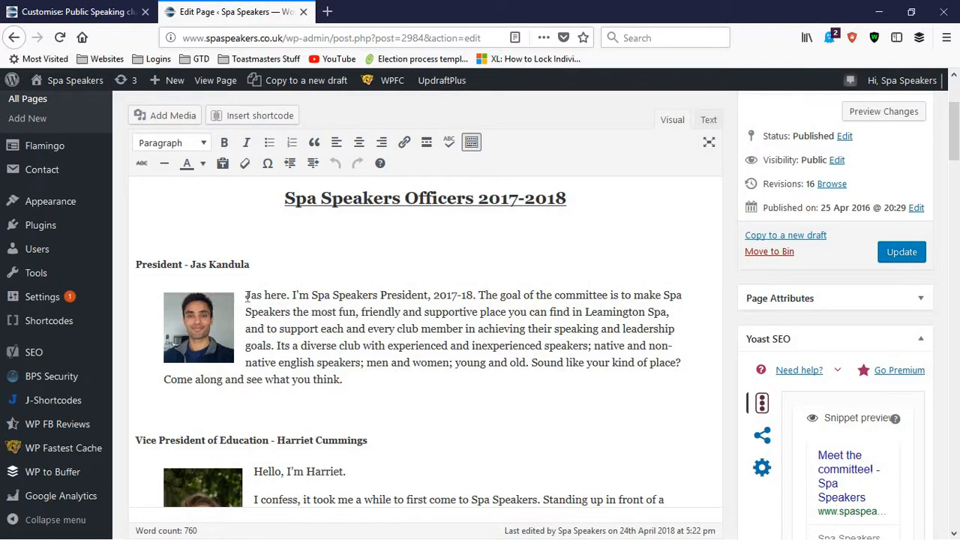
drag(247, 297, 368, 381)
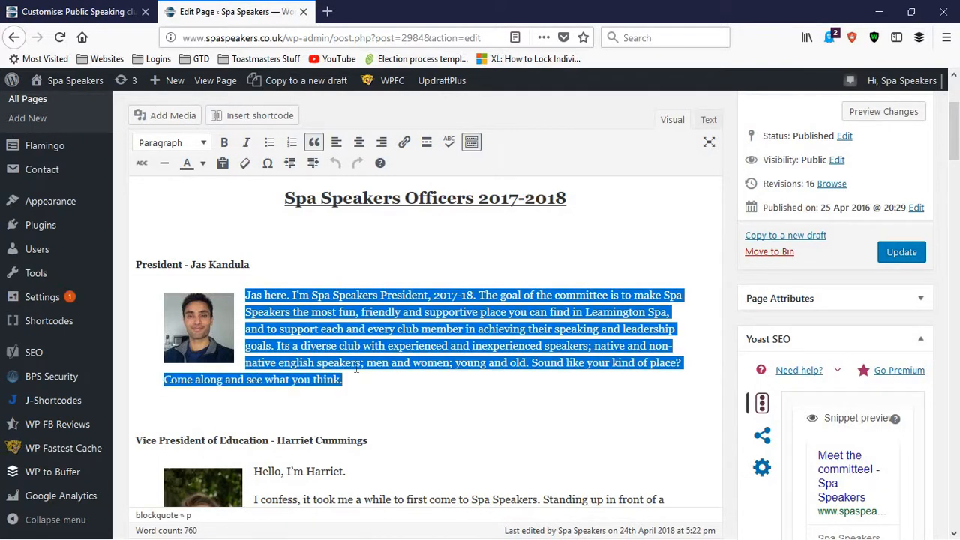
click(210, 337)
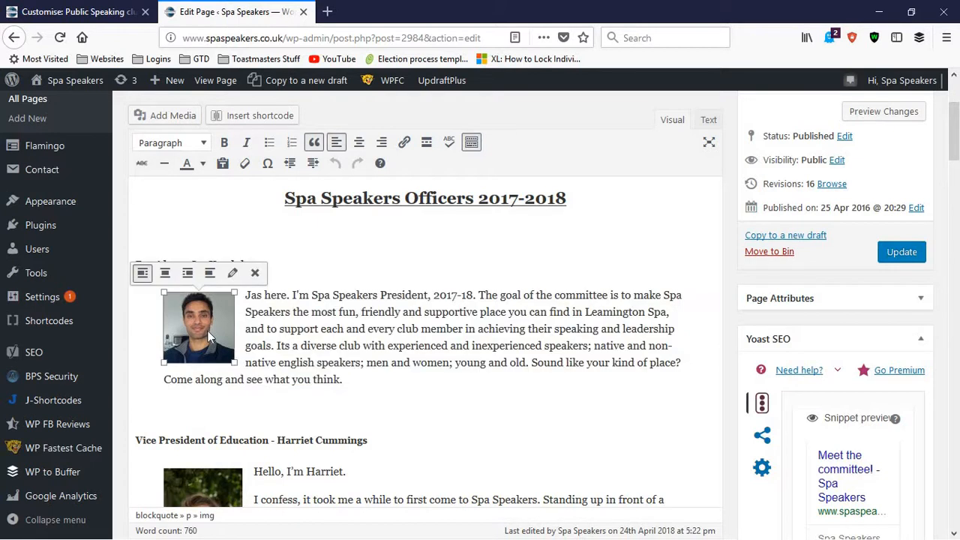
click(228, 276)
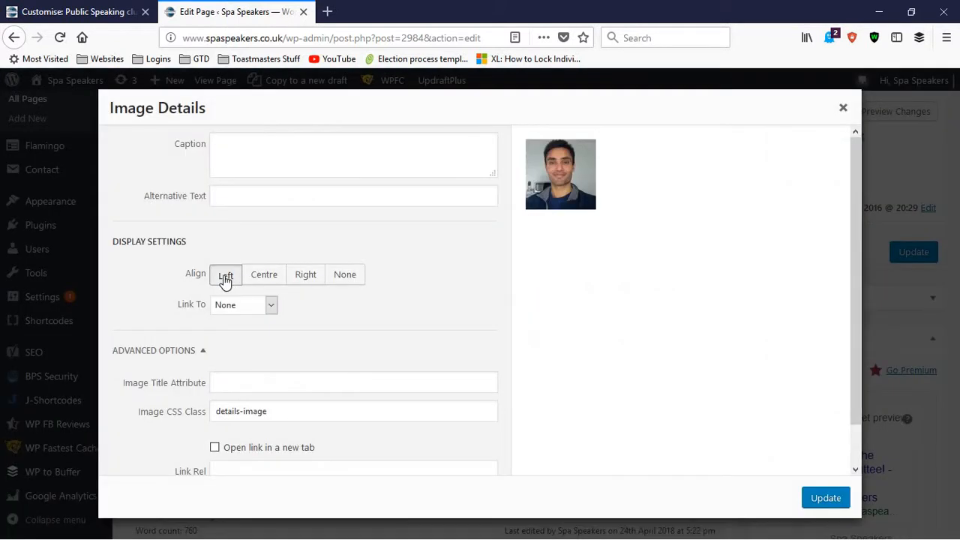
click(843, 107)
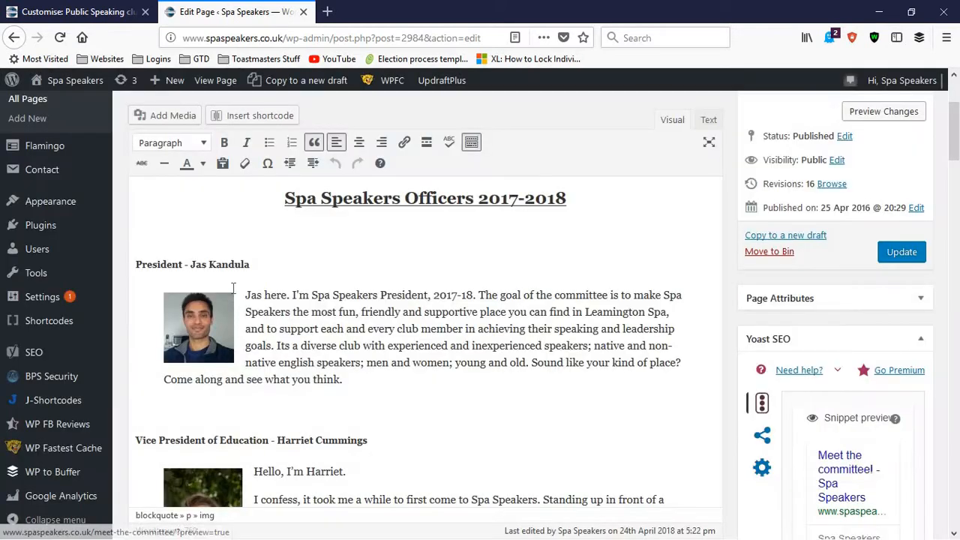
Step: Show where to add a replacement for the President's photo from the media library, closing the library without inserting anything
click(195, 324)
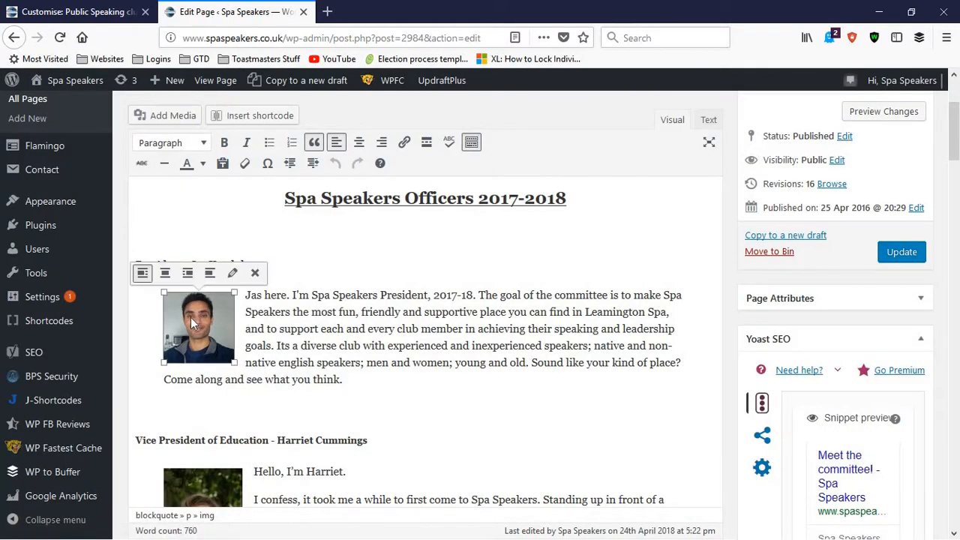
click(166, 120)
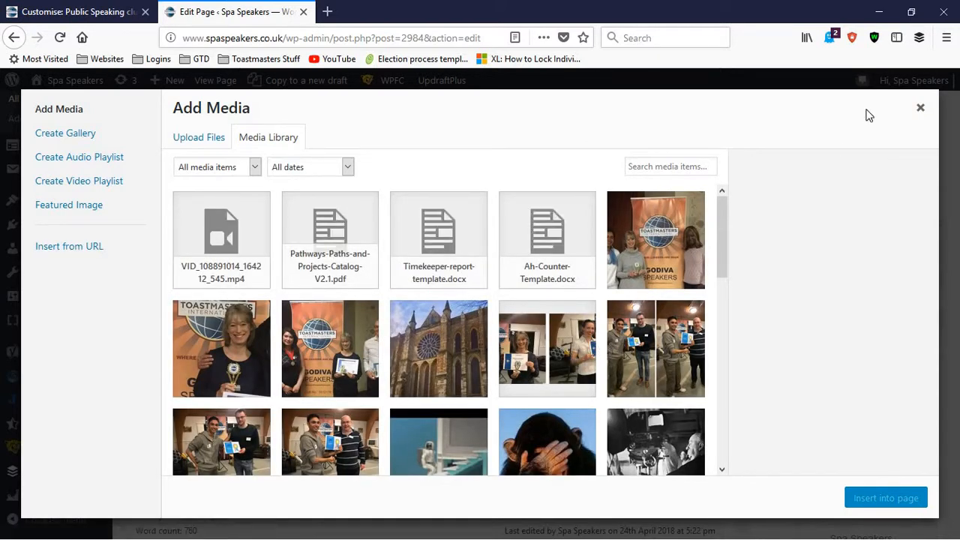
click(920, 108)
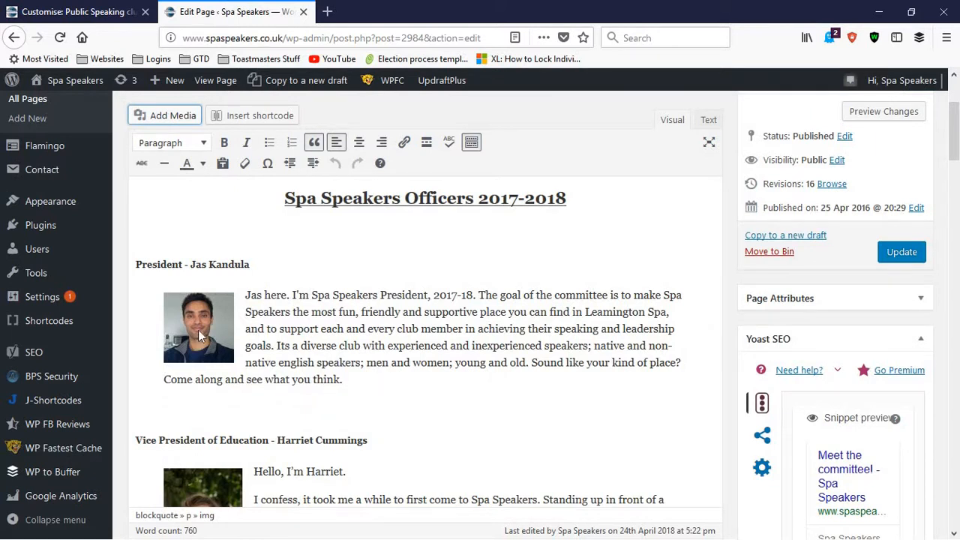
click(199, 336)
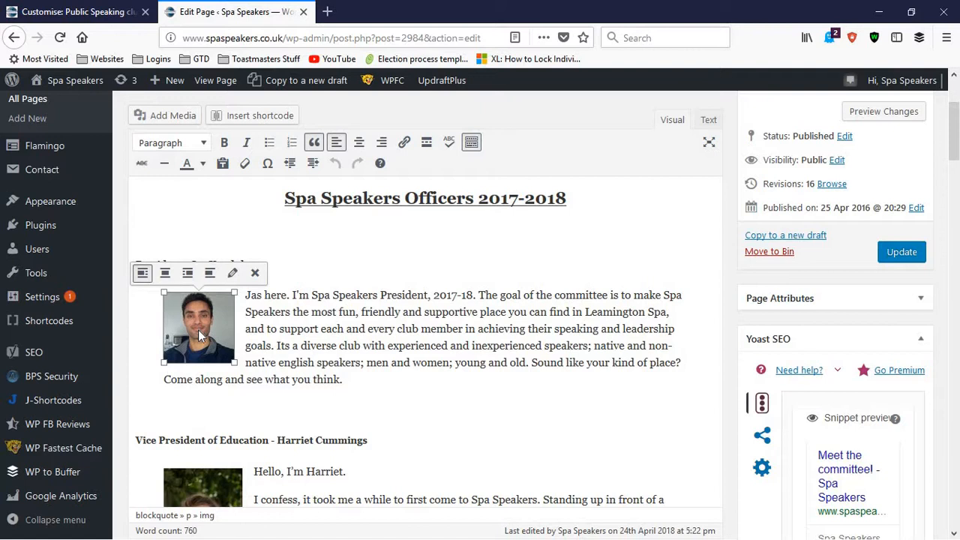
click(386, 370)
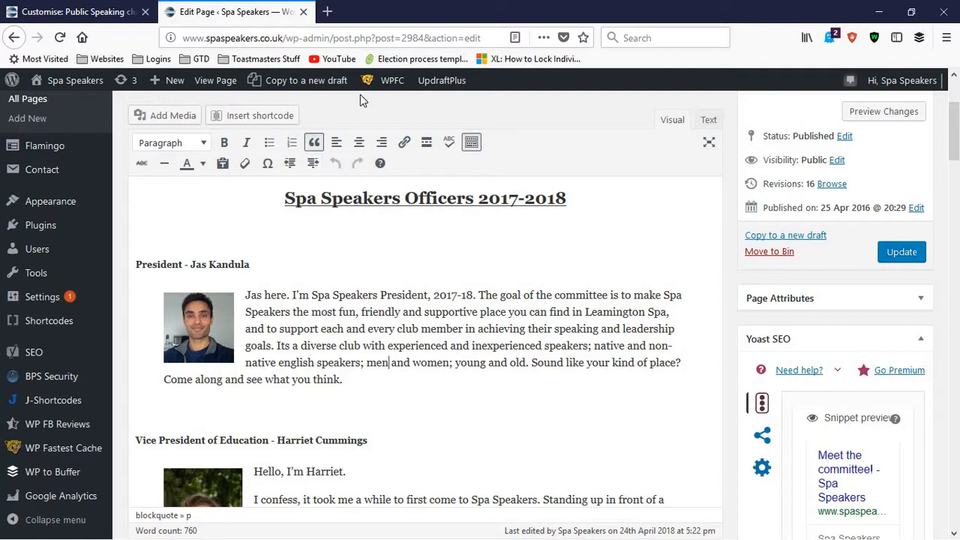
Step: Open a preview of the Meet the committee! page in a new browser tab
scroll(874, 289, up, 3)
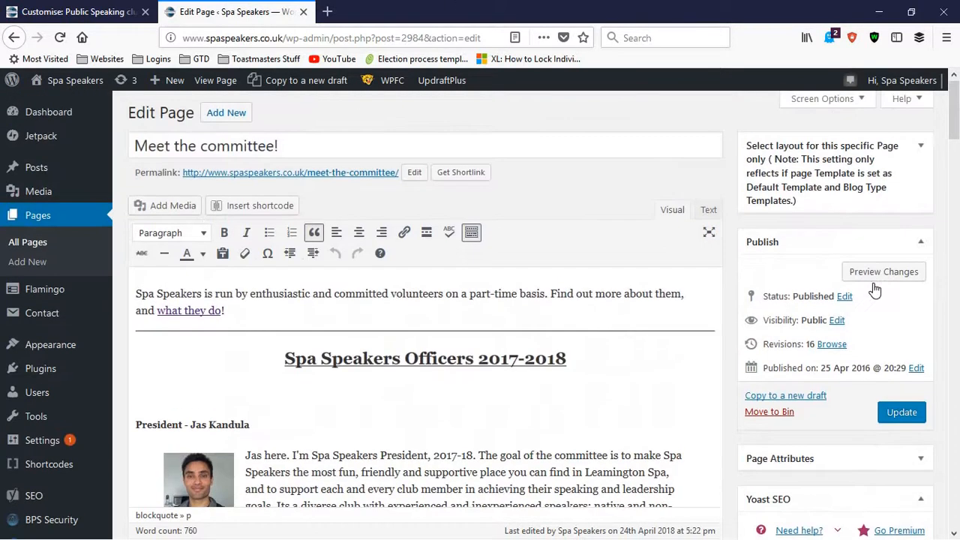
right_click(876, 278)
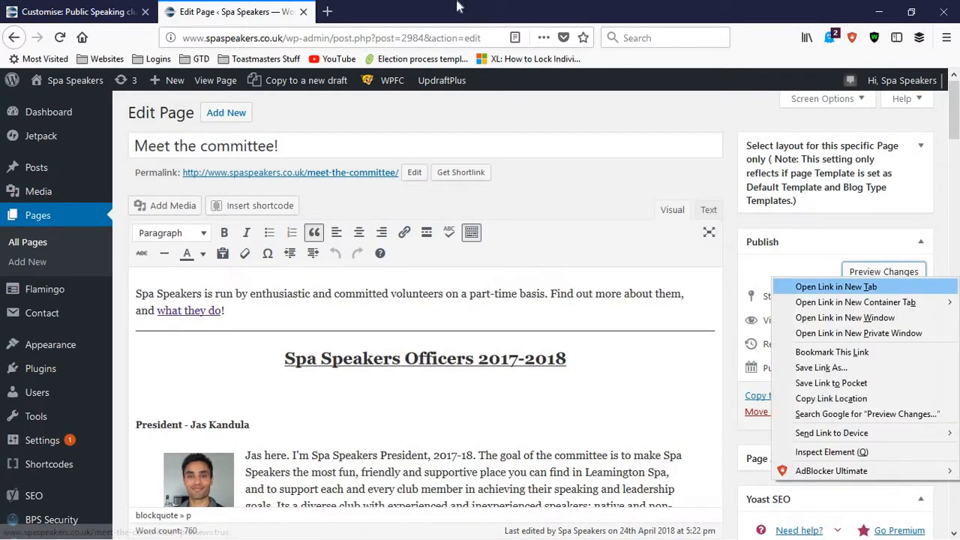
click(836, 287)
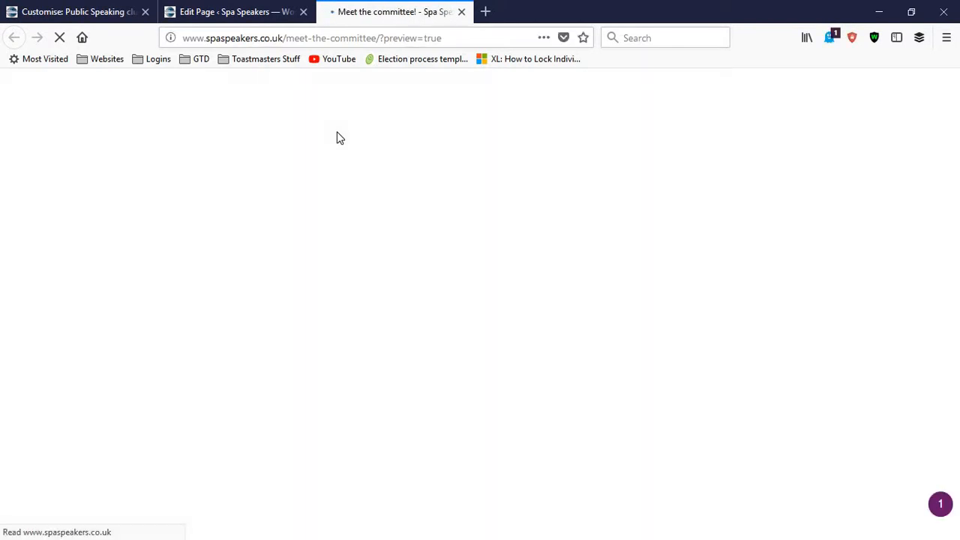
Step: Highlight the President's biography in the preview and look over the officers' headings, photos and profiles
scroll(273, 227, down, 5)
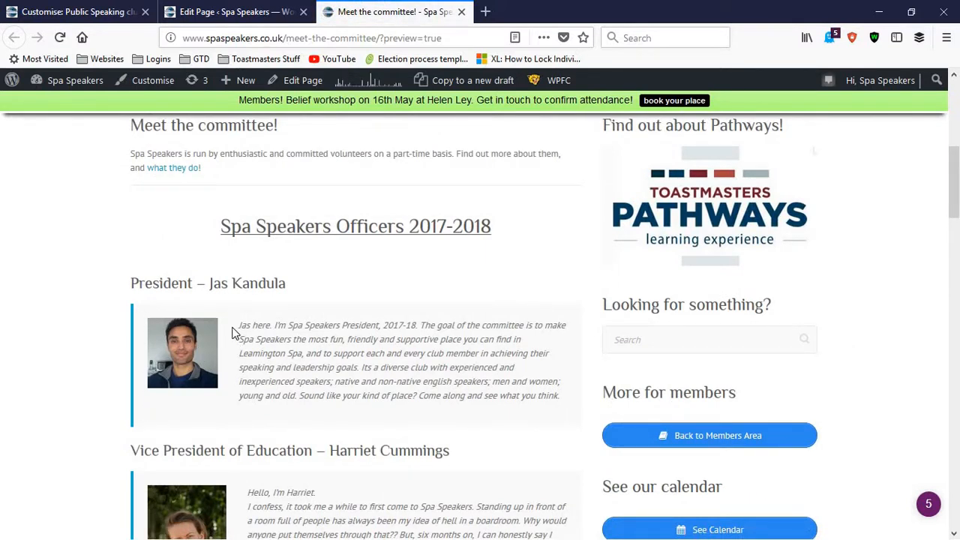
drag(241, 326, 482, 396)
drag(560, 405, 561, 401)
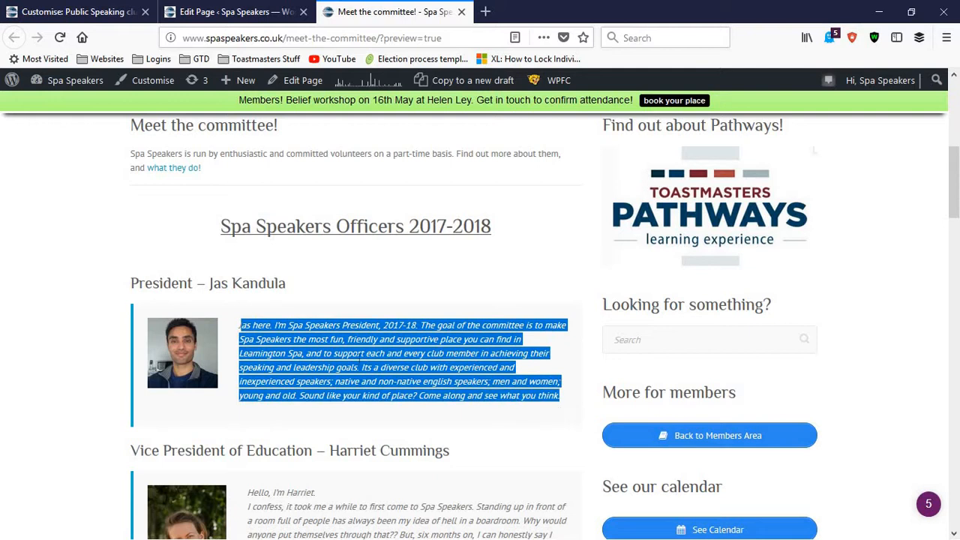
click(360, 360)
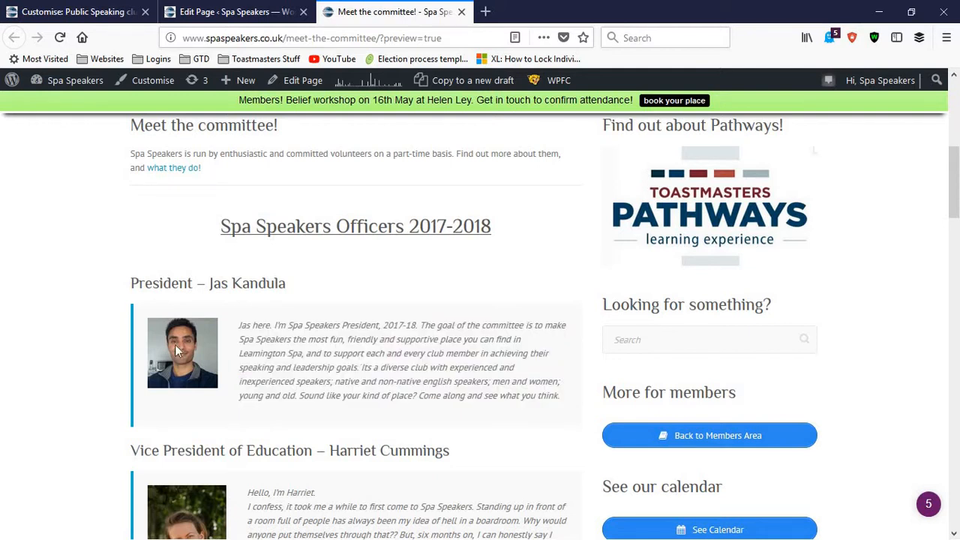
scroll(172, 334, down, 2)
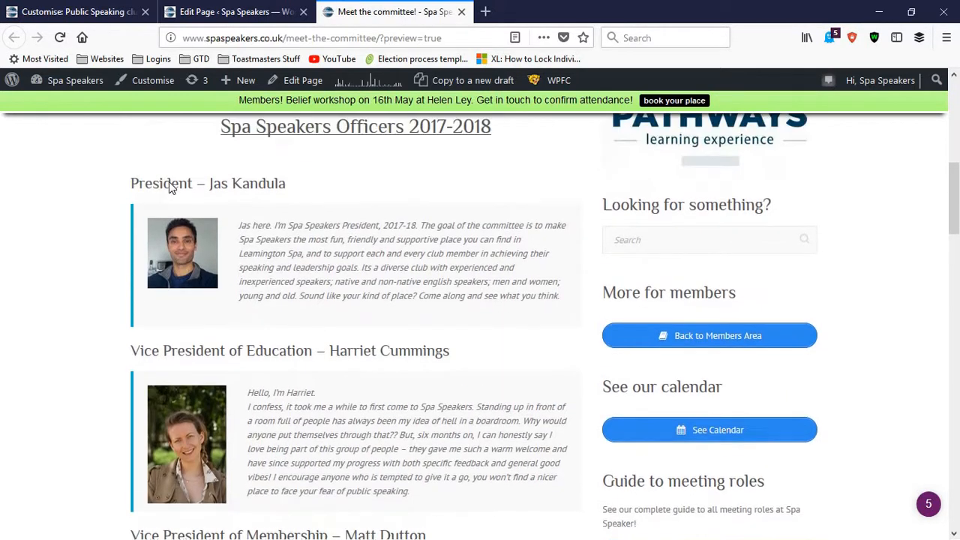
scroll(169, 188, up, 1)
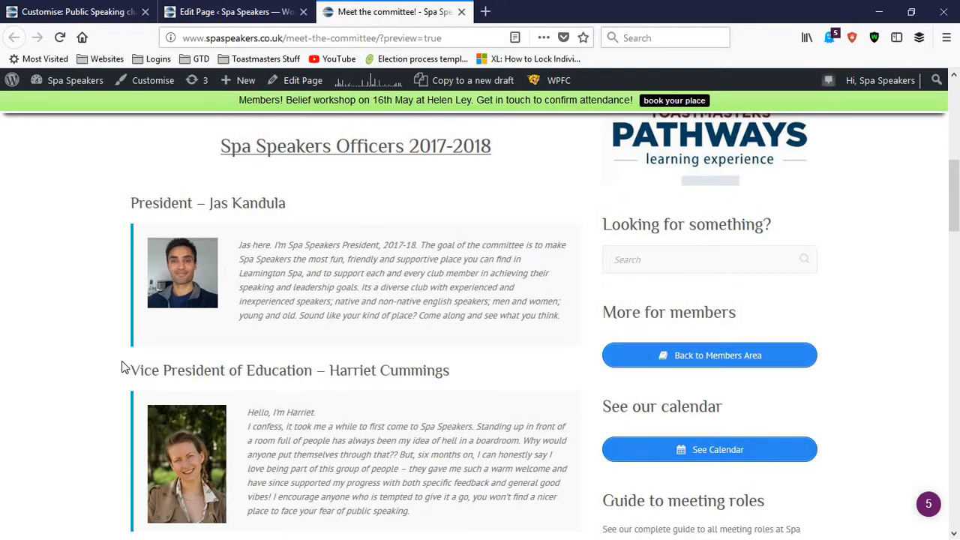
scroll(144, 340, down, 1)
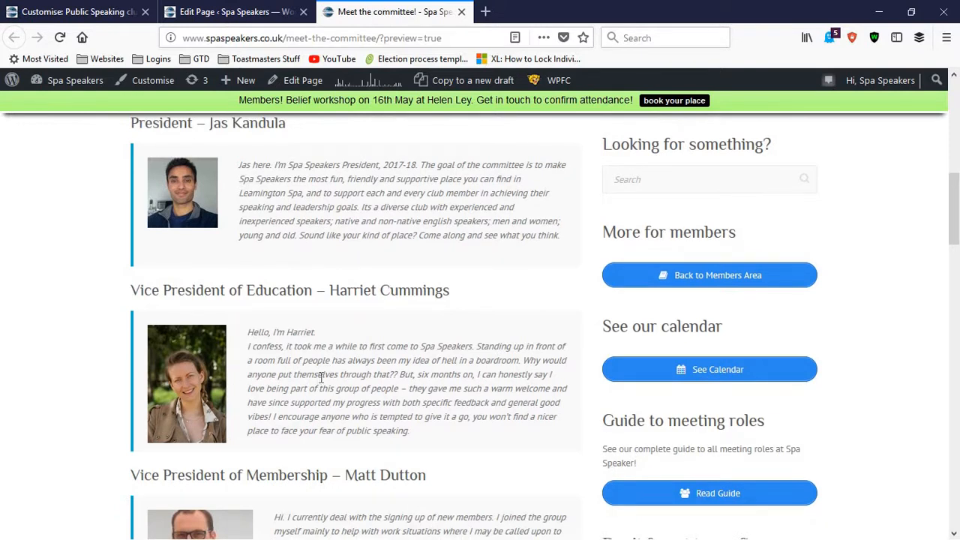
scroll(321, 377, down, 3)
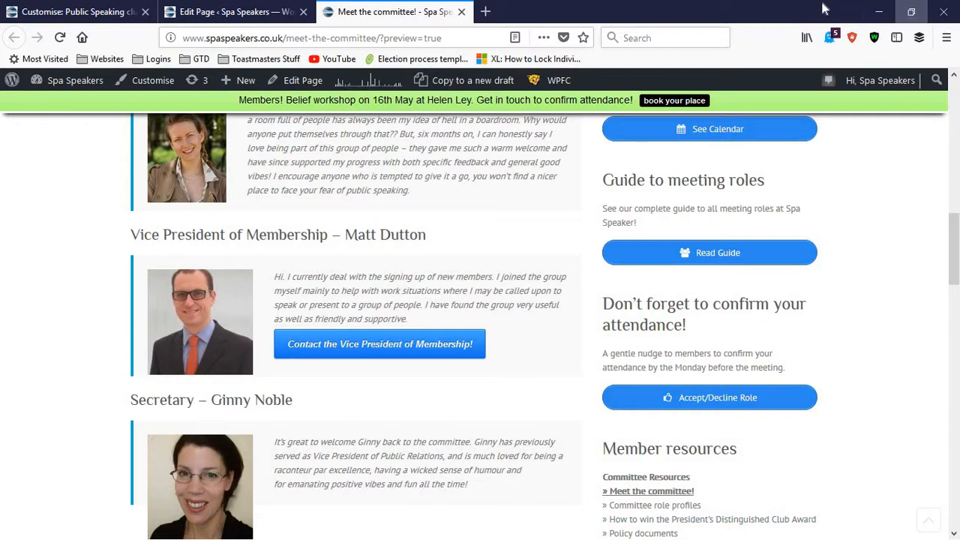
click(911, 11)
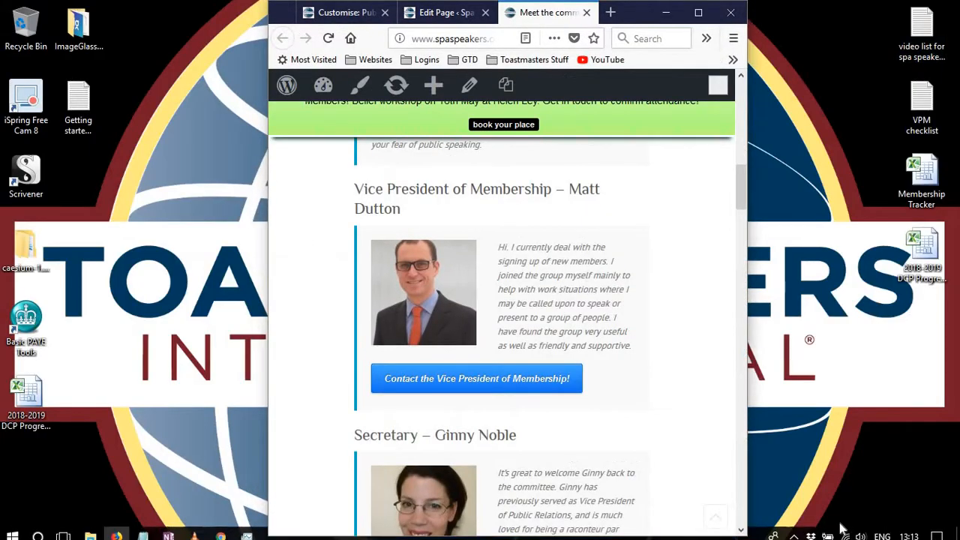
click(698, 13)
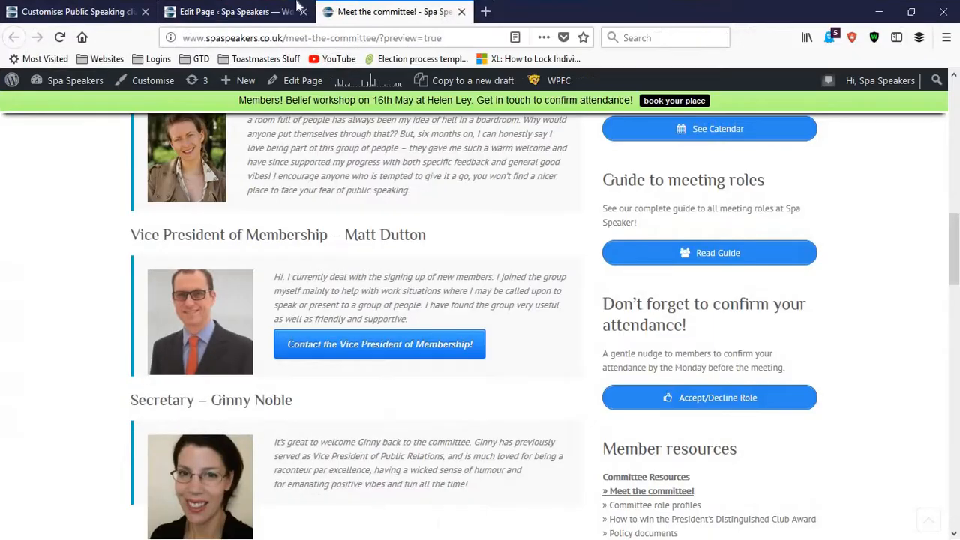
Step: Return to the Meet the committee! page editor and switch its content to the HTML text view
click(222, 13)
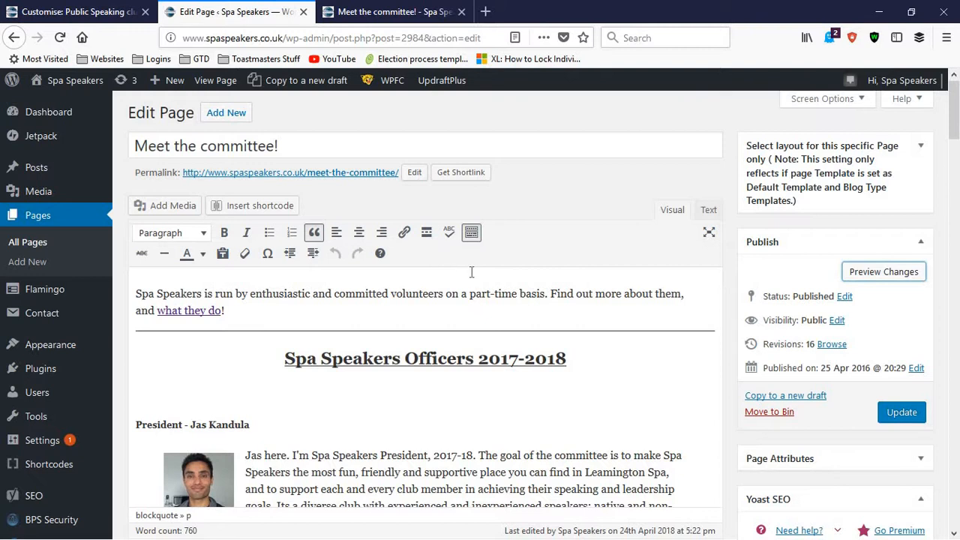
click(680, 216)
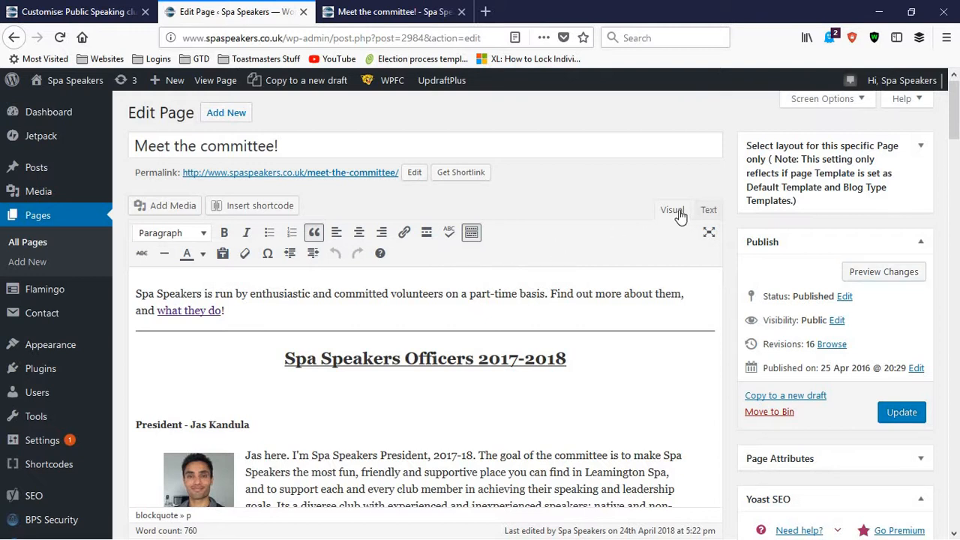
click(707, 212)
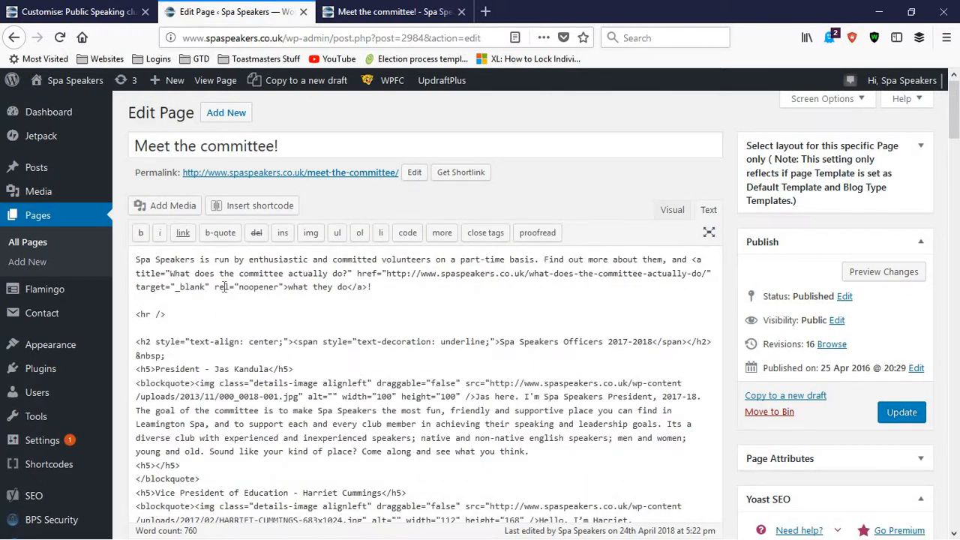
Step: Highlight part of the page's HTML and look over the code of the officers' headings, photos and biographies
drag(223, 273, 257, 383)
scroll(263, 382, down, 2)
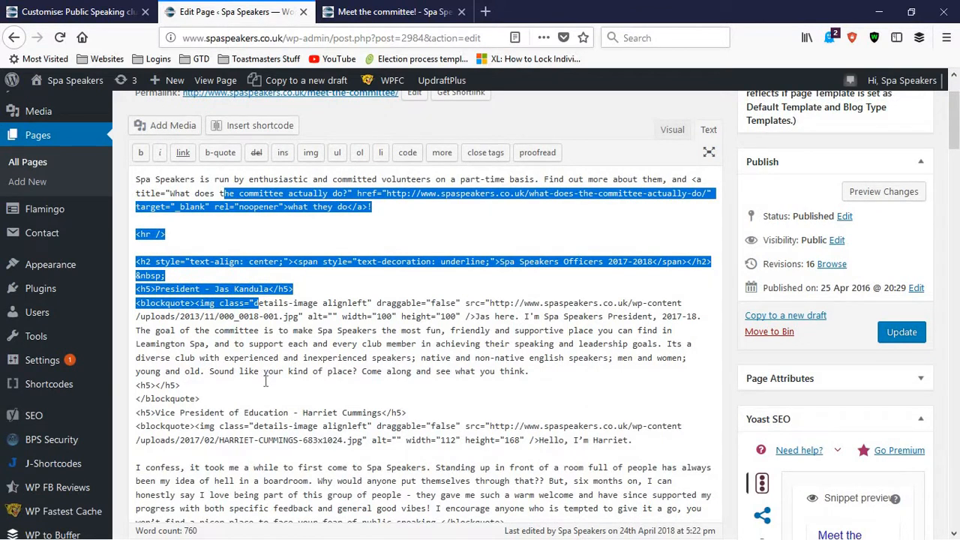
click(333, 343)
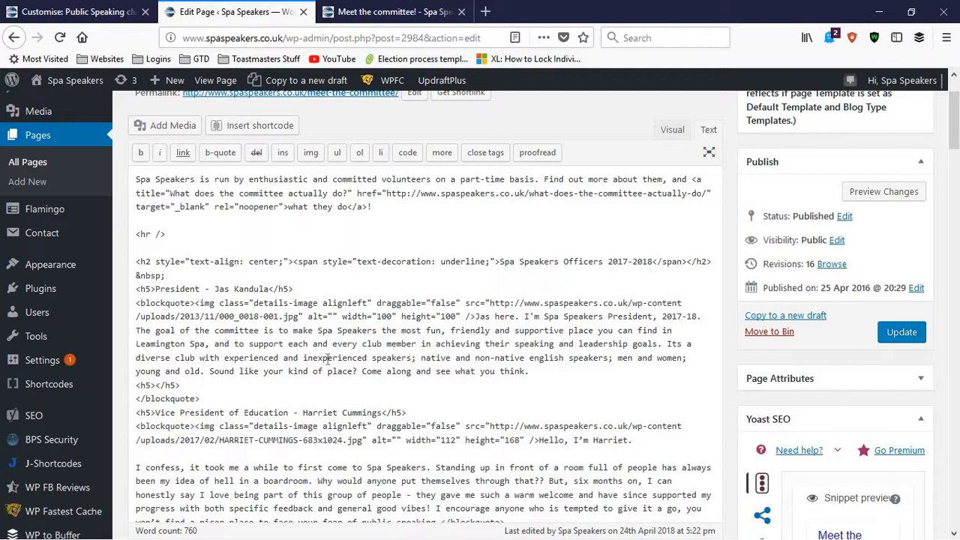
scroll(324, 361, down, 4)
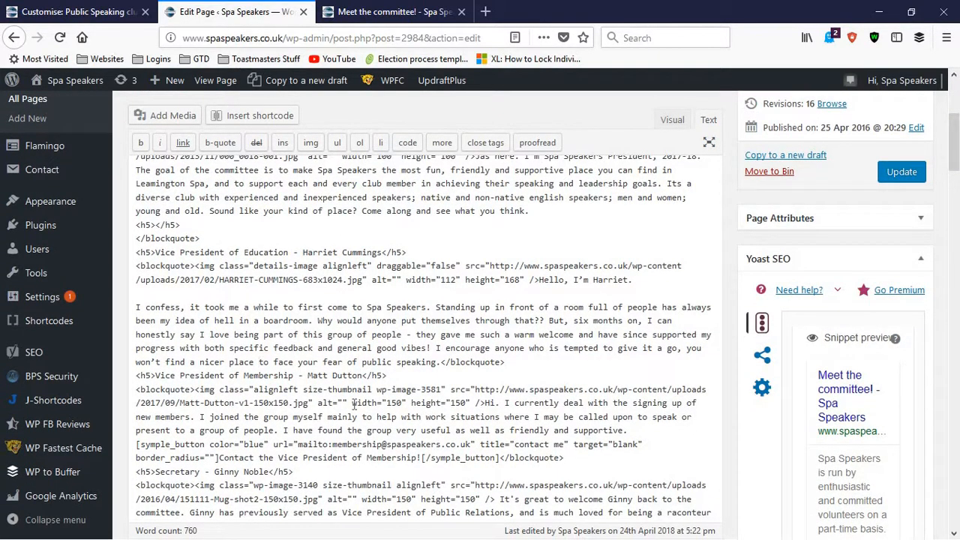
scroll(353, 406, up, 2)
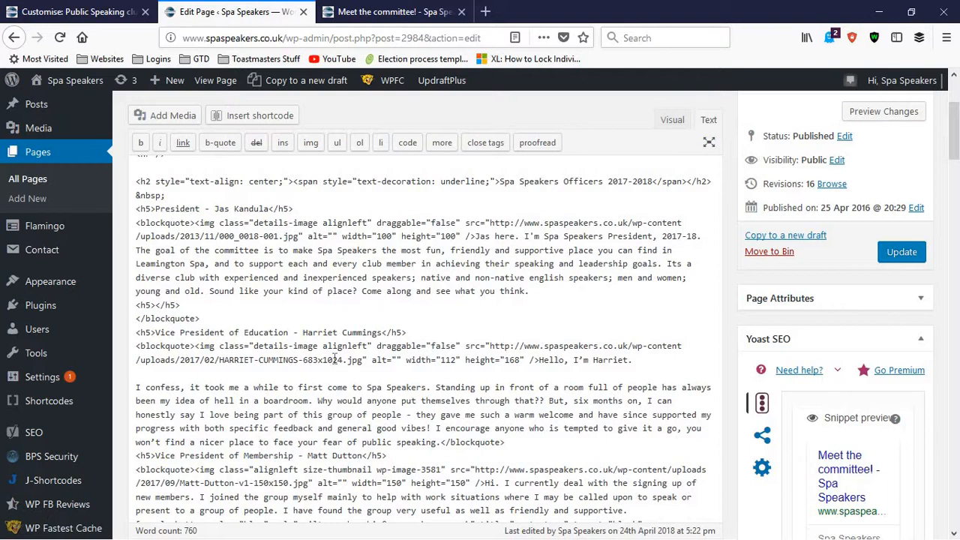
scroll(335, 352, up, 4)
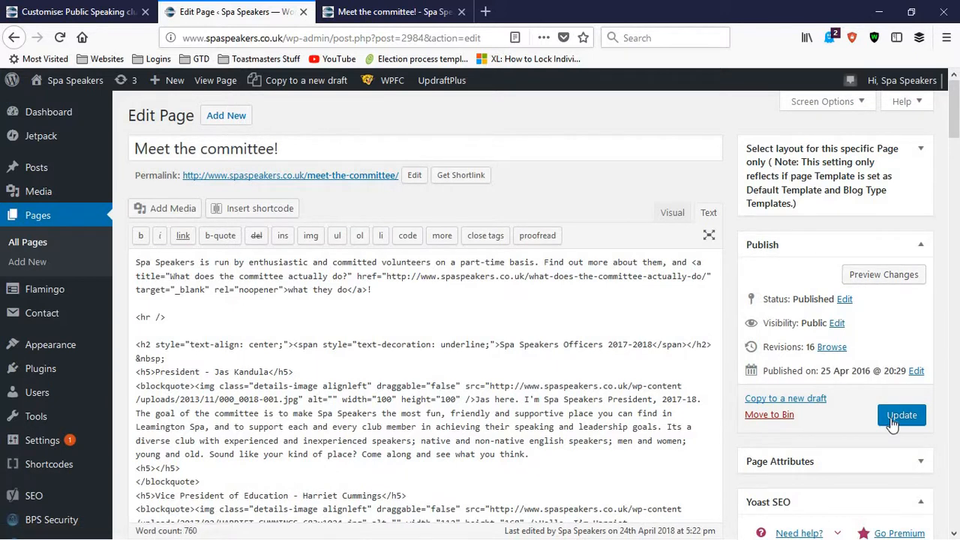
Step: Exit the site customiser to the WordPress dashboard and close the page editor and preview tabs
click(60, 9)
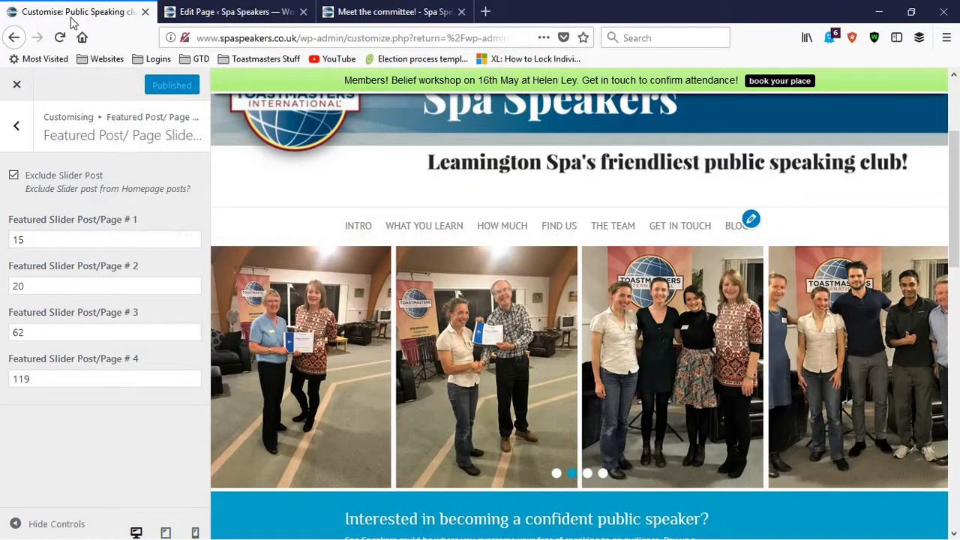
click(17, 83)
click(227, 21)
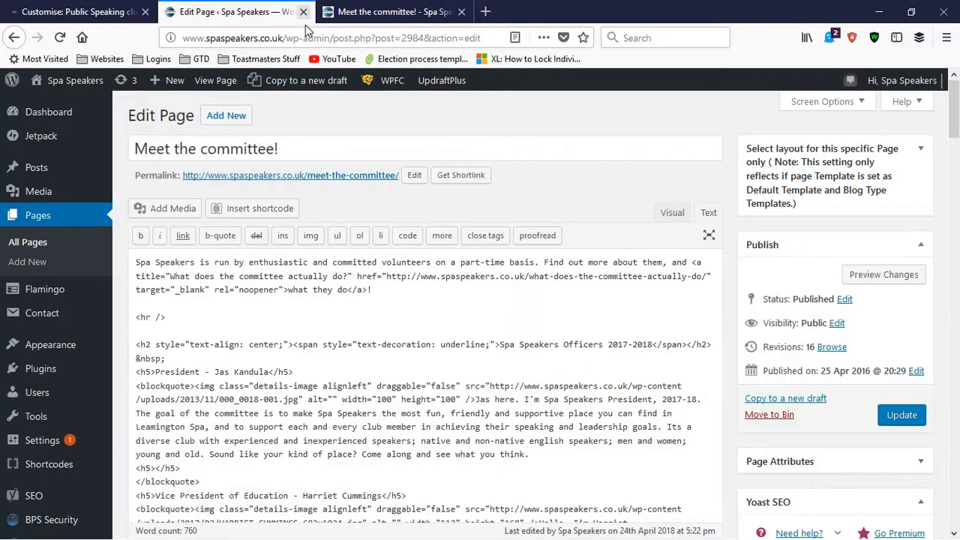
click(303, 12)
click(304, 12)
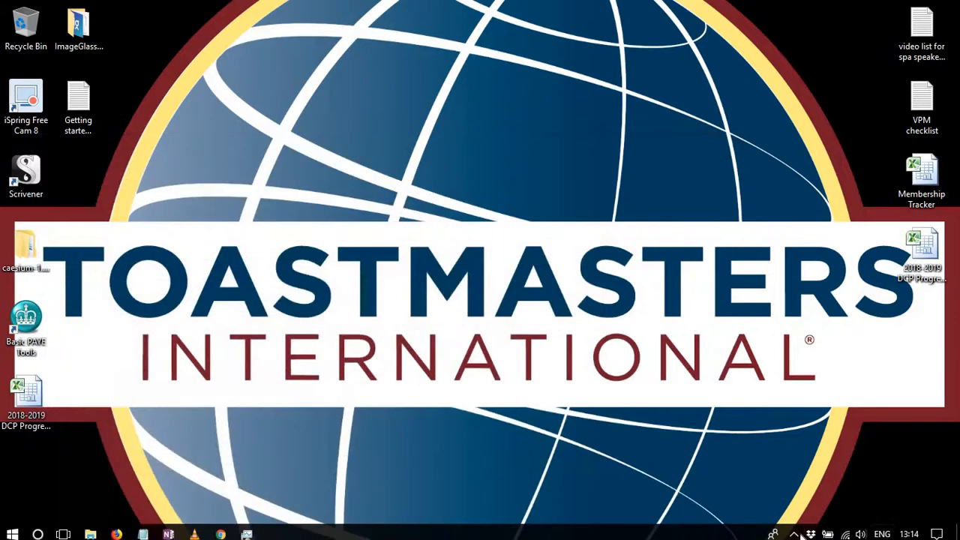
click(793, 533)
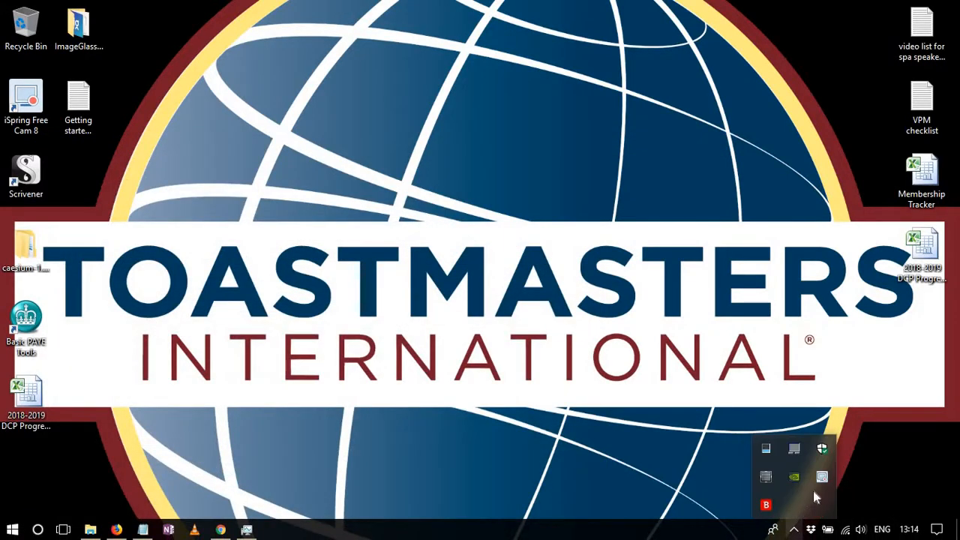
right_click(822, 478)
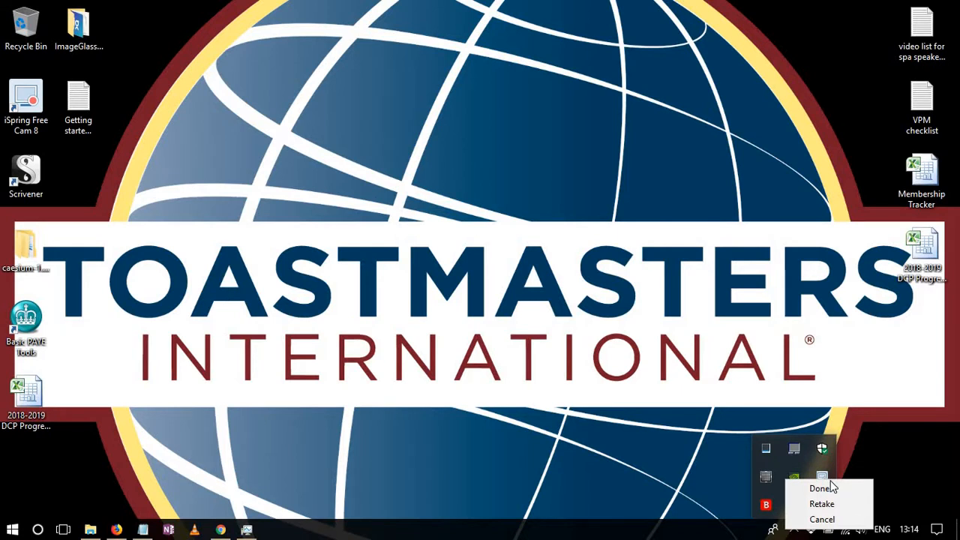
click(246, 514)
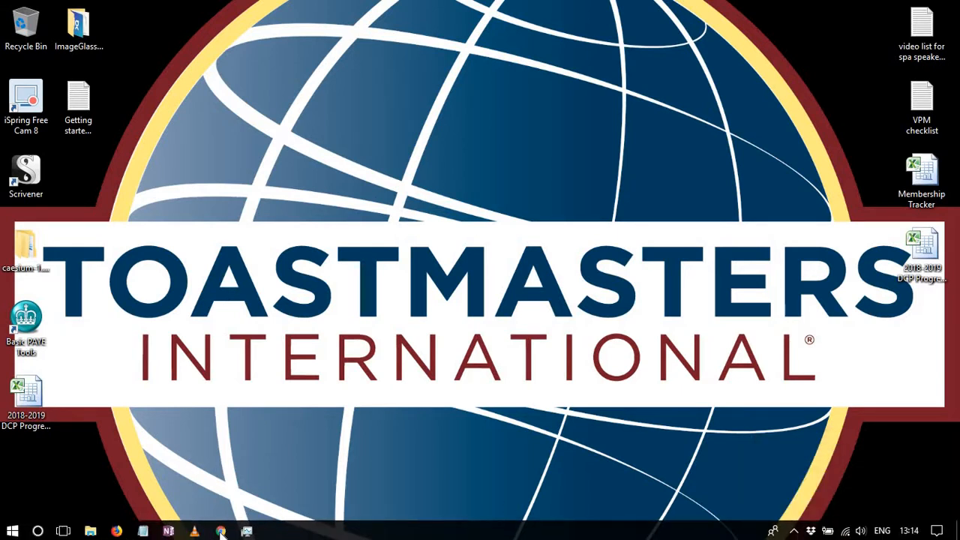
click(216, 531)
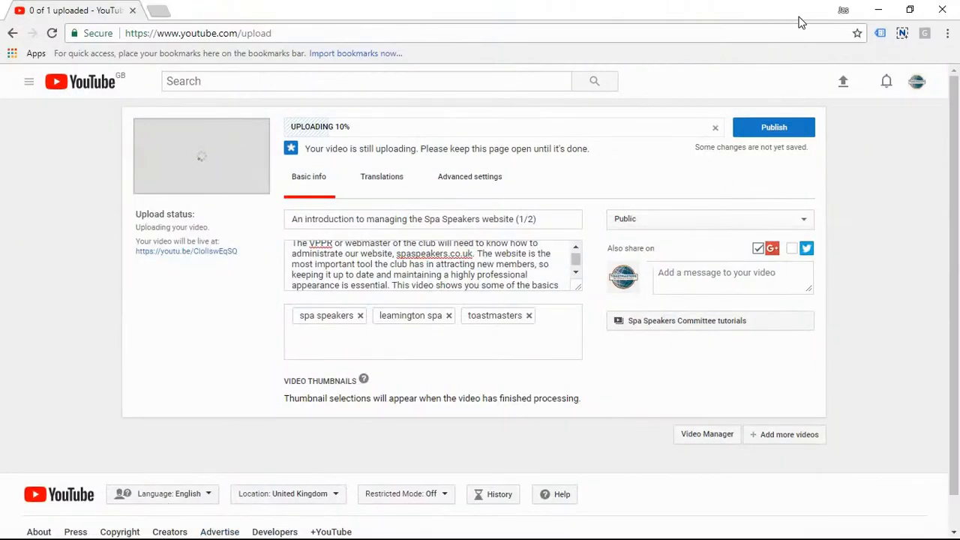
click(876, 15)
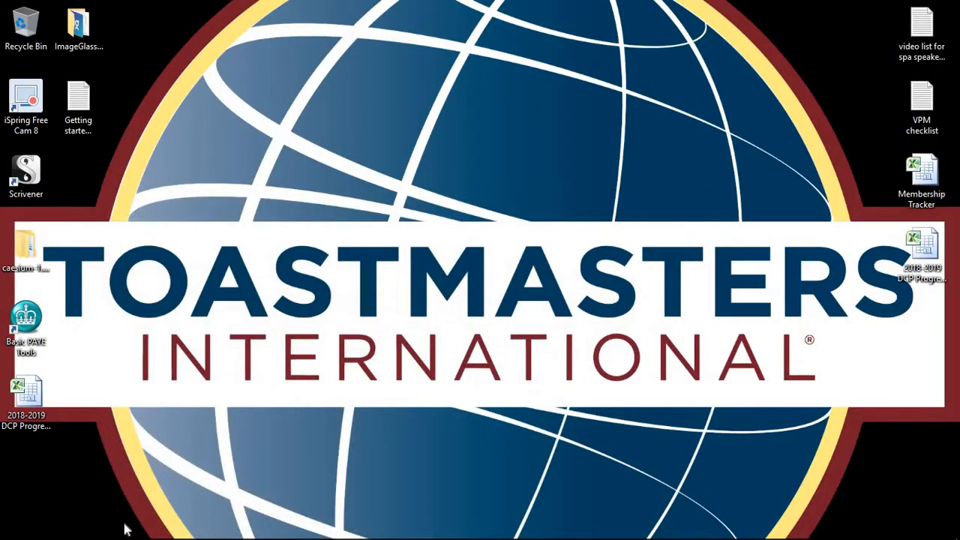
click(126, 530)
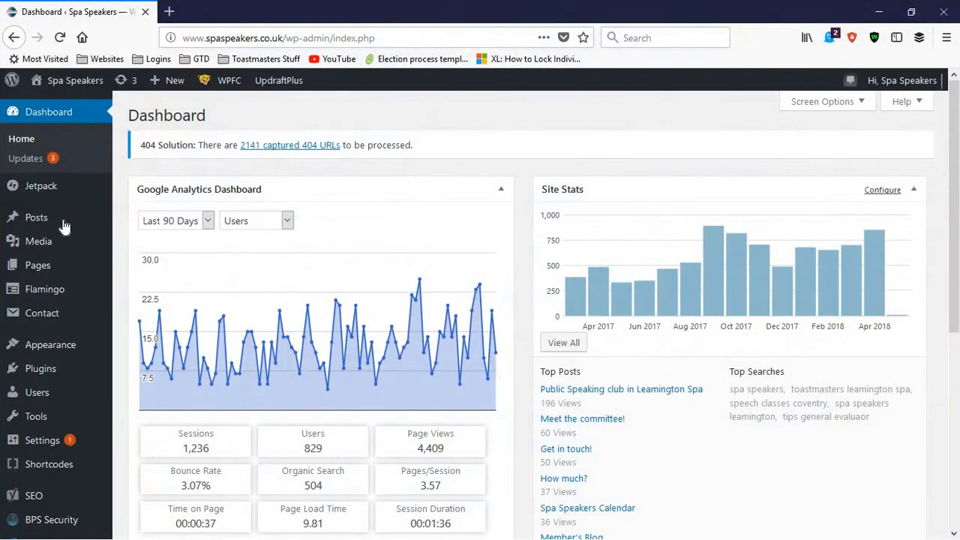
scroll(41, 248, down, 2)
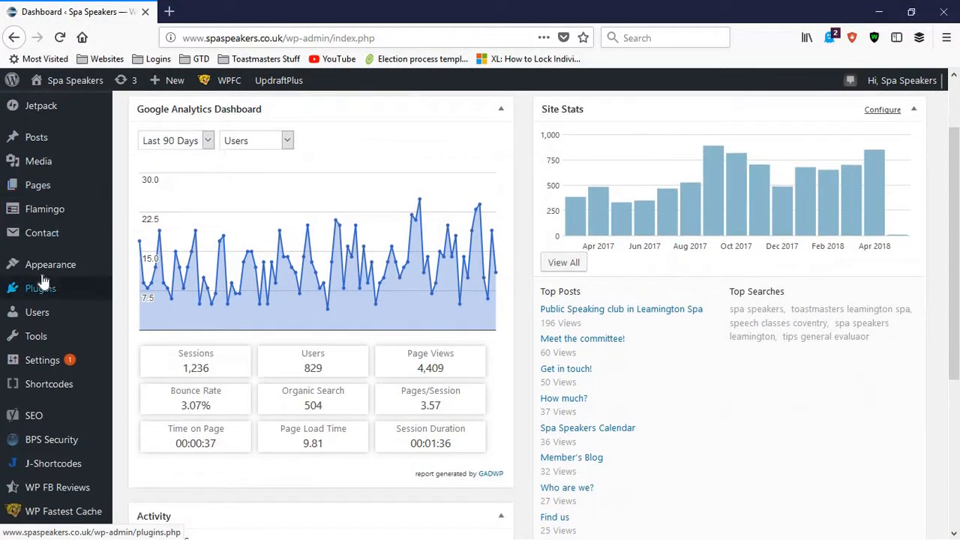
mouse_move(42, 278)
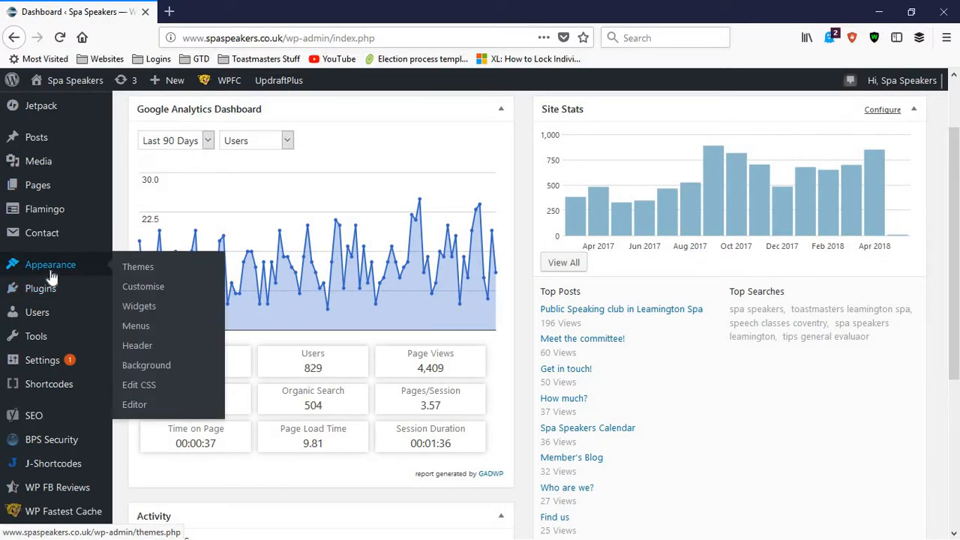
key(ctrl+t)
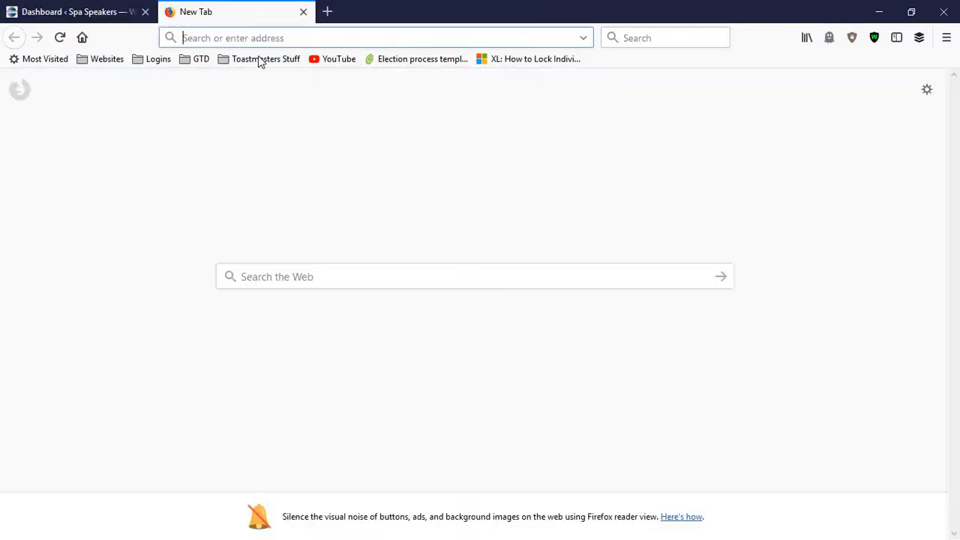
text(s[a)
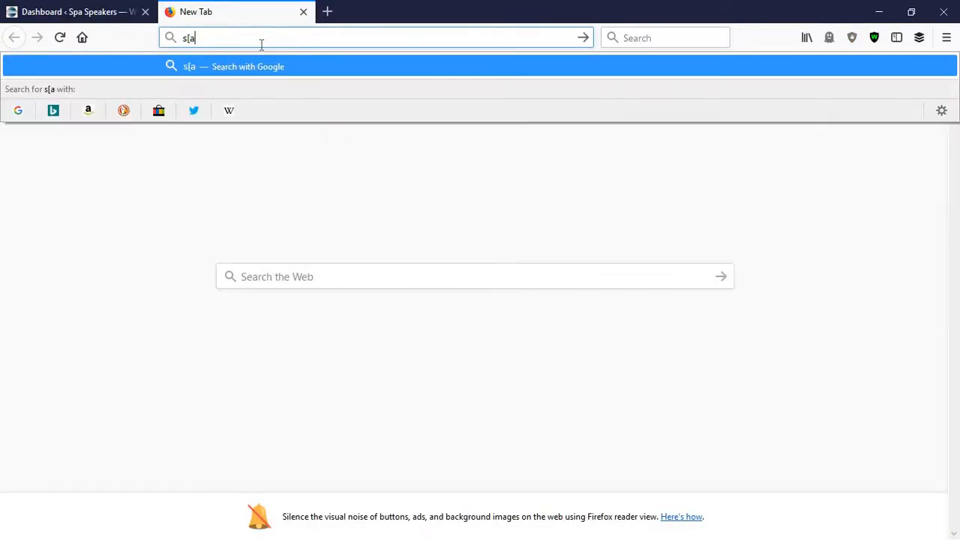
key(BackSpace)
key(BackSpace)
text(paspeakers.co.uk/)
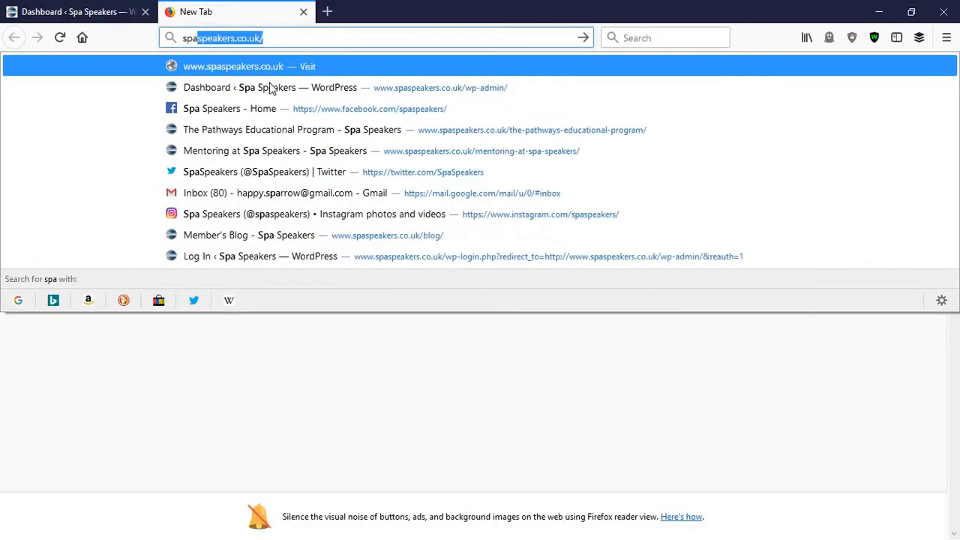
key(Return)
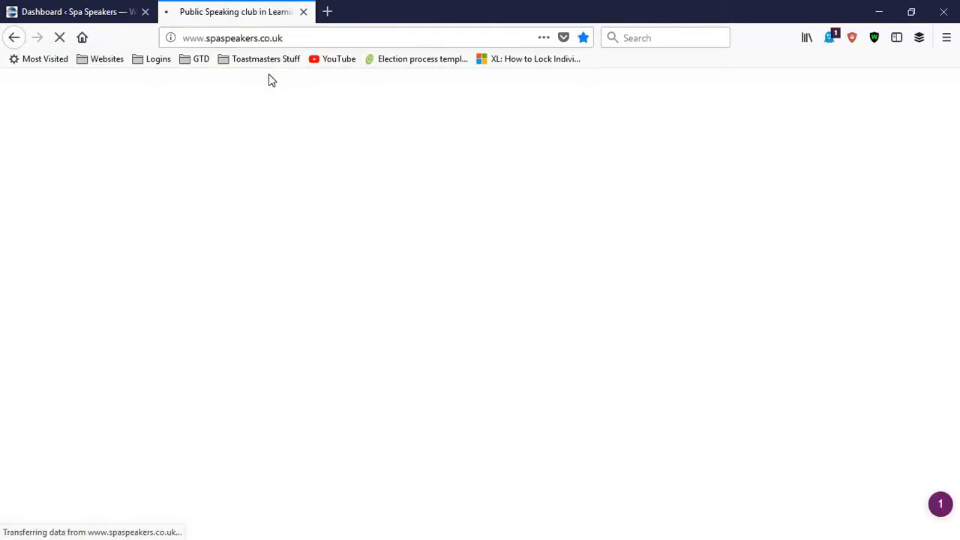
scroll(374, 188, down, 10)
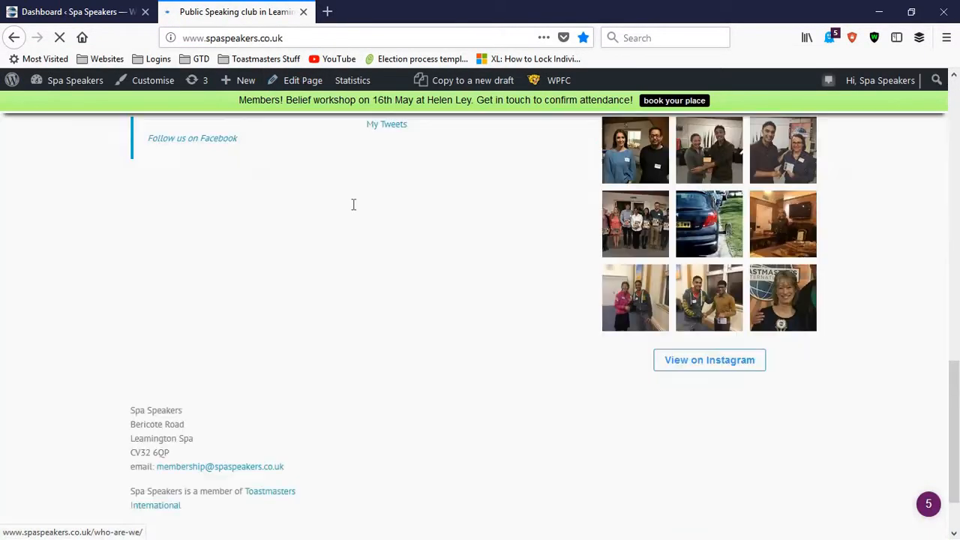
scroll(354, 203, up, 3)
scroll(811, 407, down, 1)
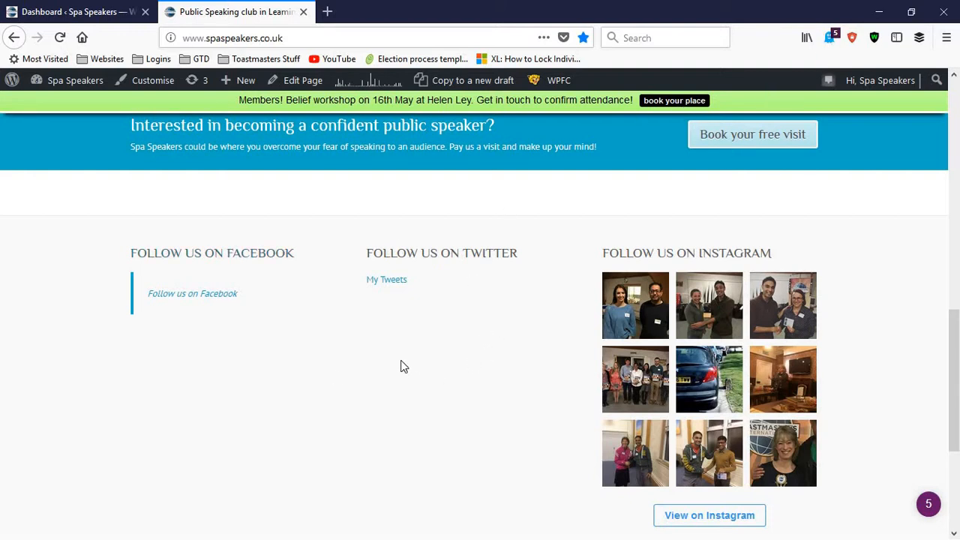
click(227, 35)
right_click(228, 39)
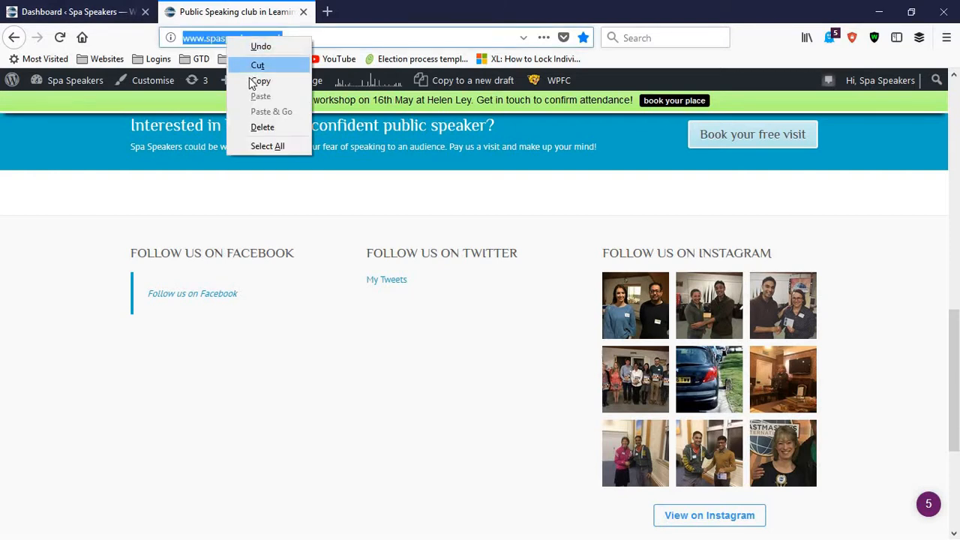
click(260, 80)
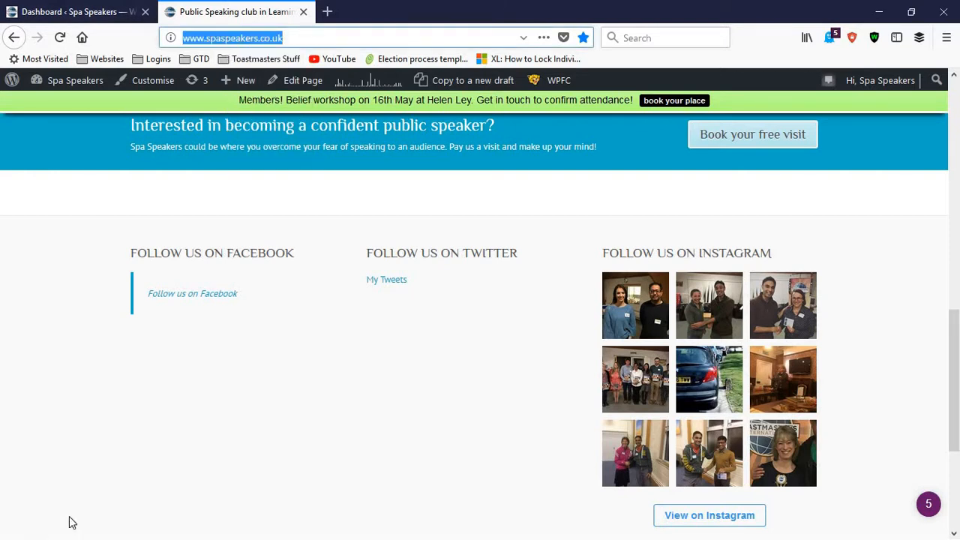
click(879, 12)
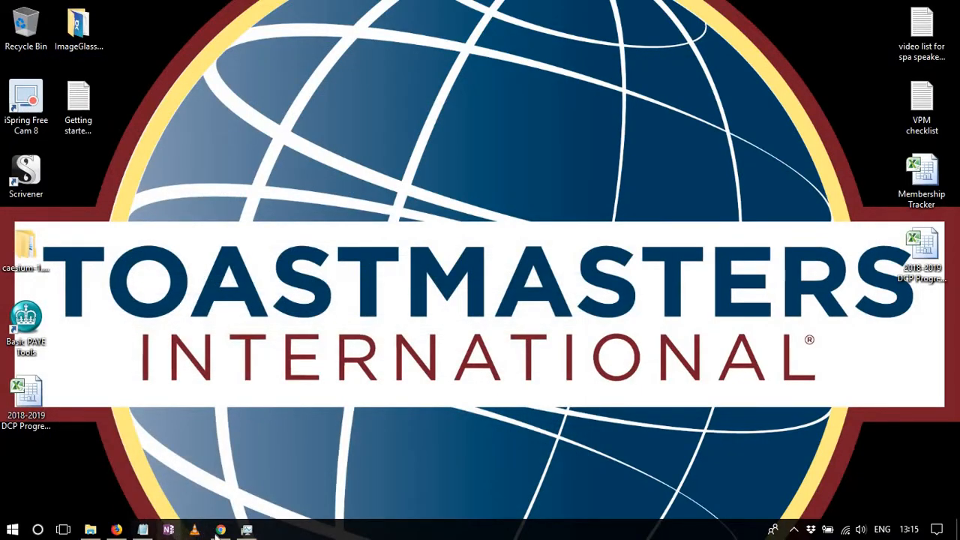
click(220, 529)
click(157, 11)
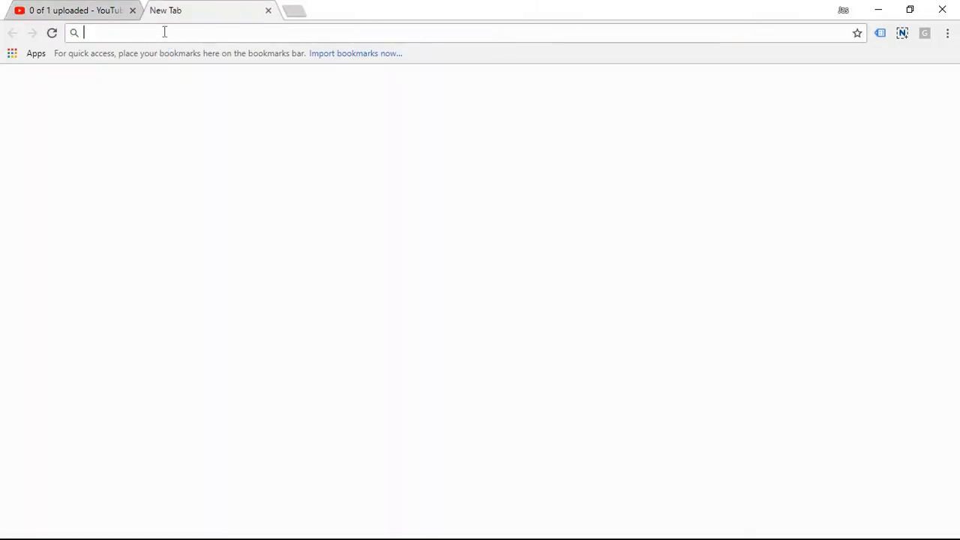
text(www.spaspeakers.co.uk)
key(Return)
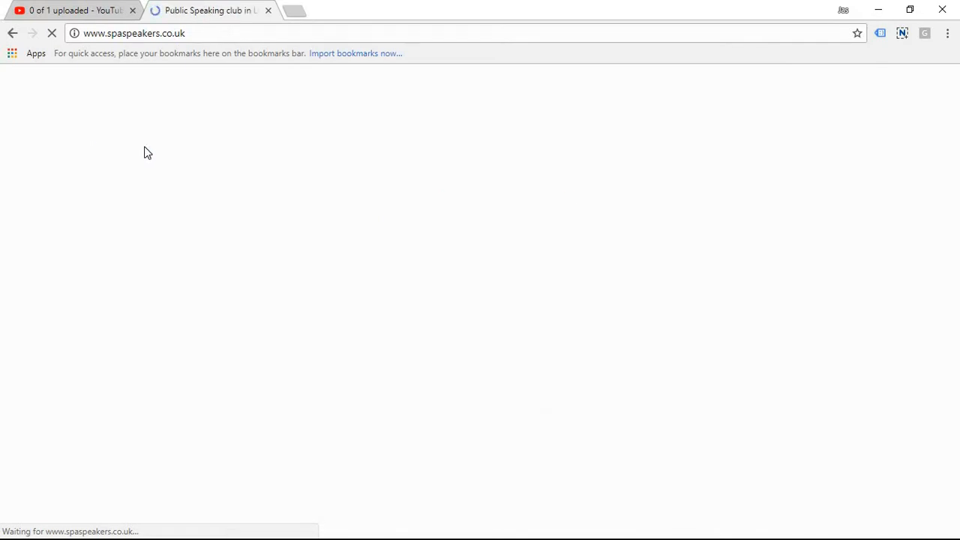
Step: Examine the Facebook, Twitter and Instagram feeds near the end of the homepage in Chrome
scroll(192, 160, down, 15)
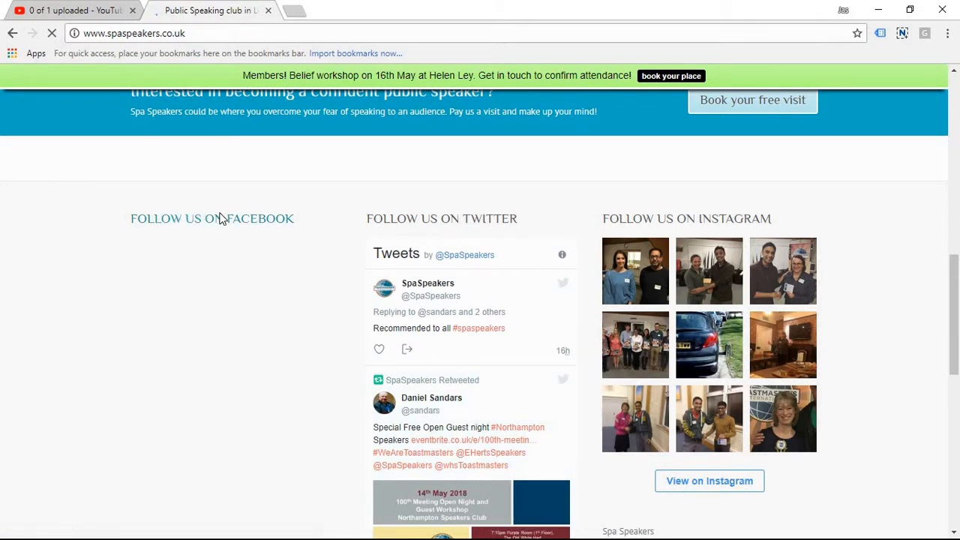
scroll(248, 293, down, 4)
scroll(233, 297, up, 4)
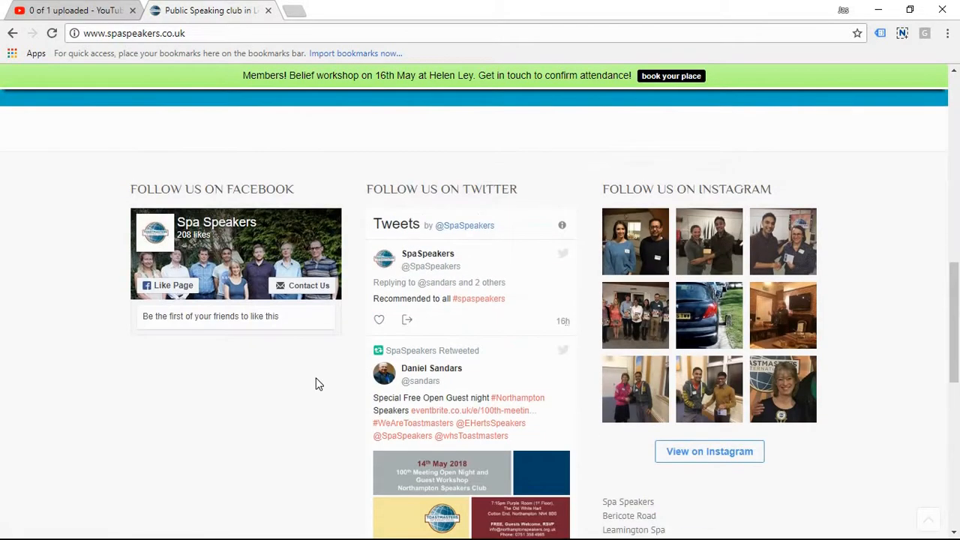
Step: Open the site's What You Learn page and look over the calendar and reviews widgets beside its content
scroll(247, 315, up, 7)
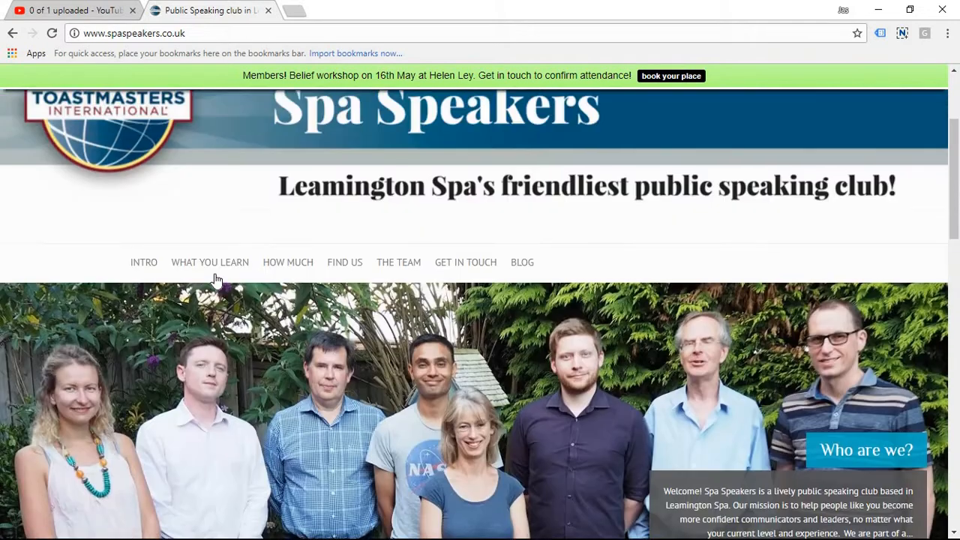
click(212, 267)
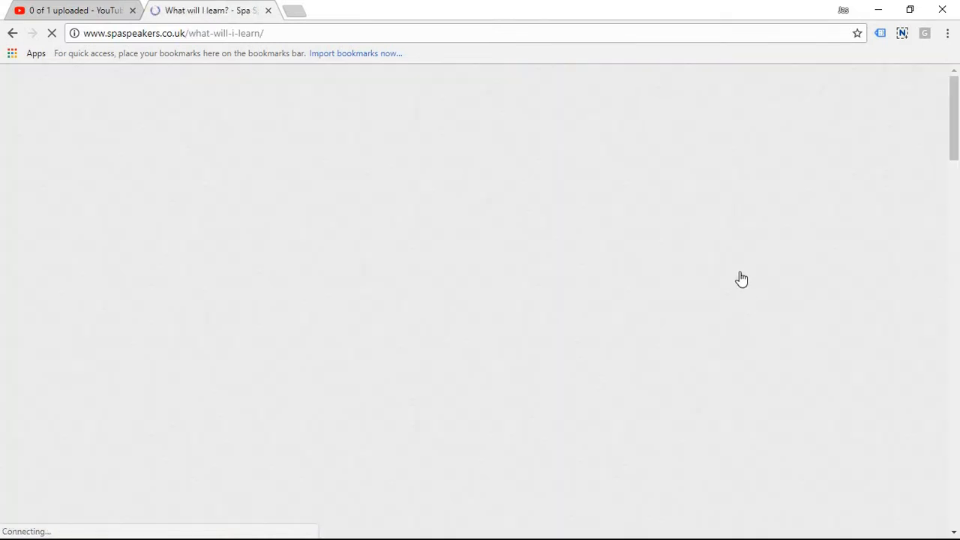
scroll(740, 275, down, 4)
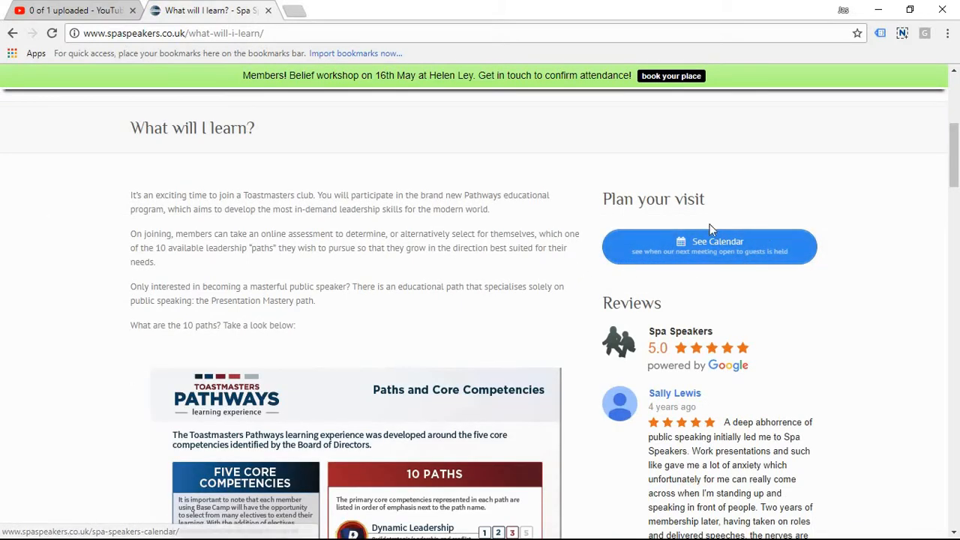
scroll(788, 418, down, 15)
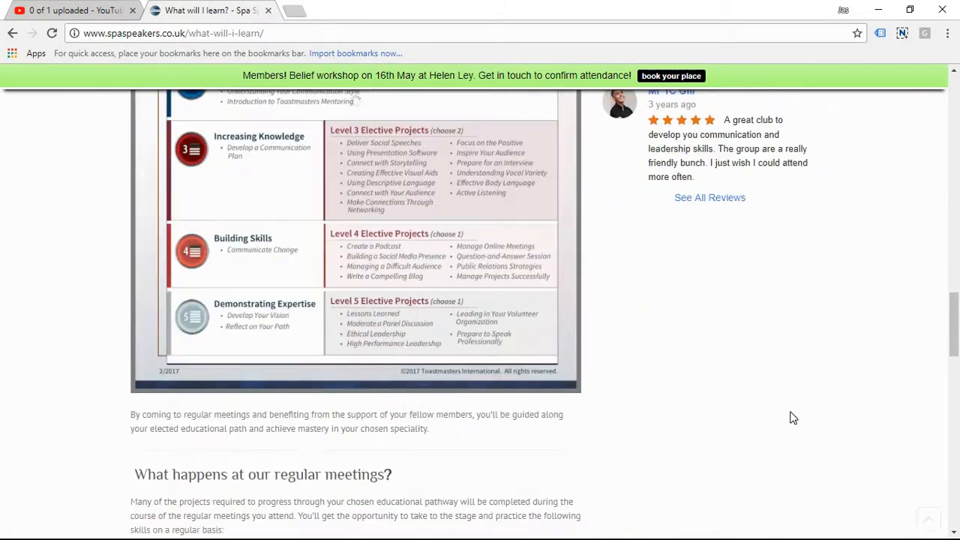
scroll(794, 418, up, 15)
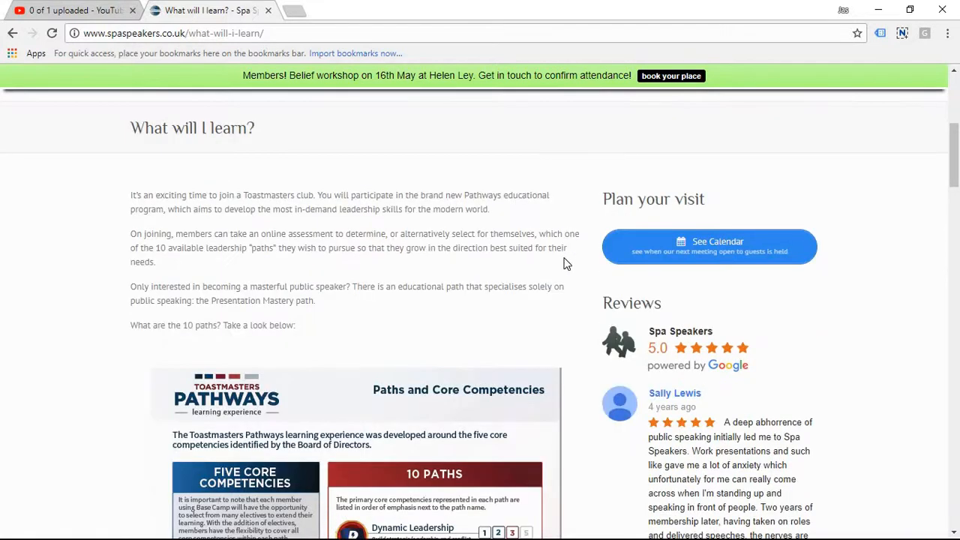
scroll(528, 238, up, 2)
Step: Open the site's Blog page and examine the widgets beside the posts, from the Pathways image down to the D71 tutorial
click(526, 231)
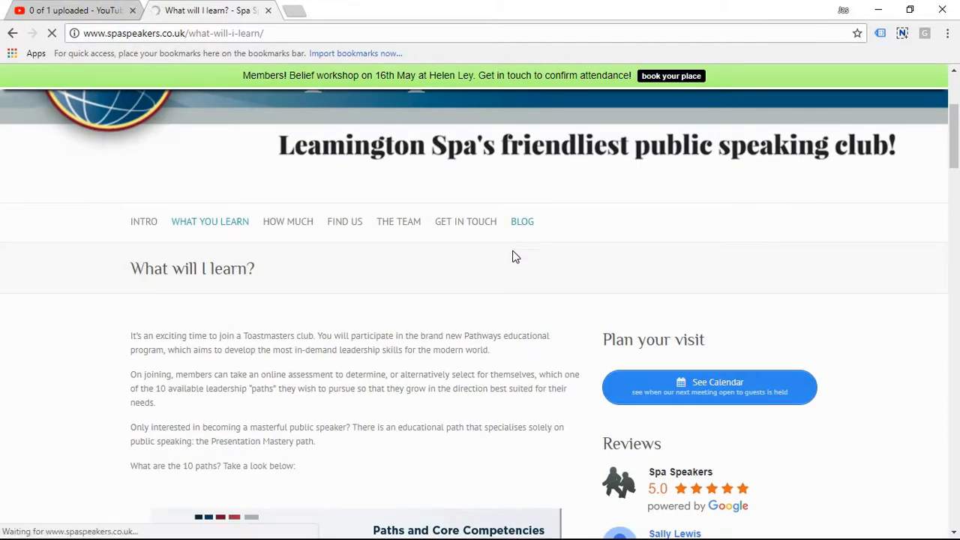
scroll(526, 246, down, 2)
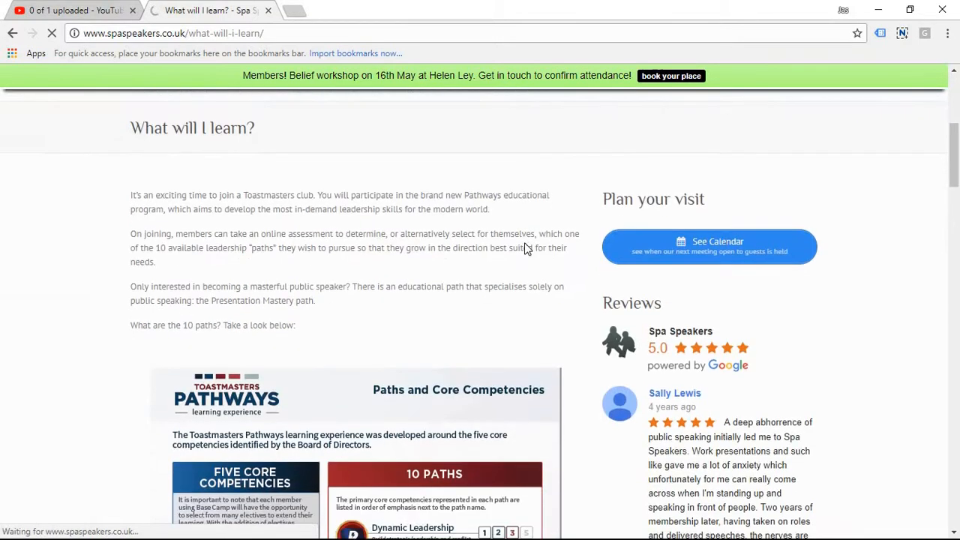
scroll(525, 243, up, 2)
scroll(524, 275, down, 4)
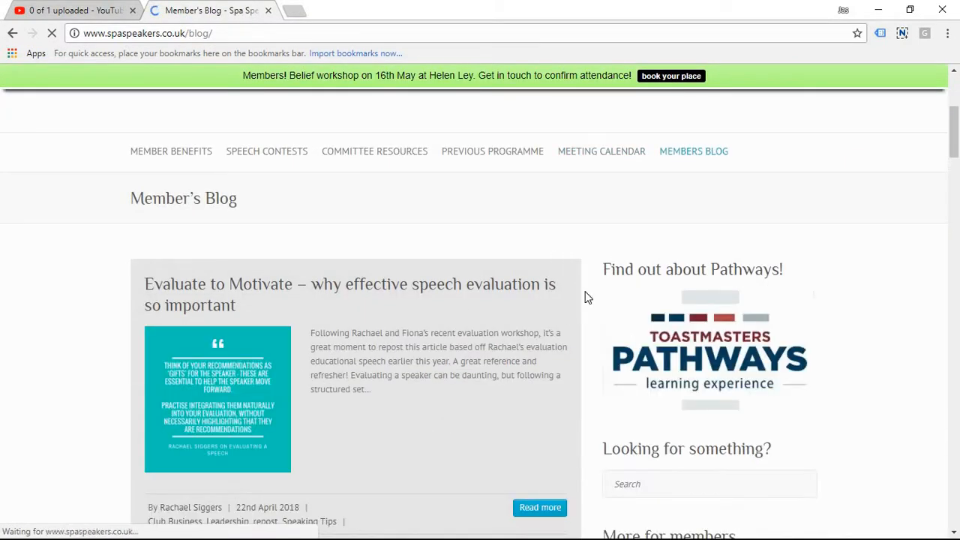
scroll(668, 279, down, 2)
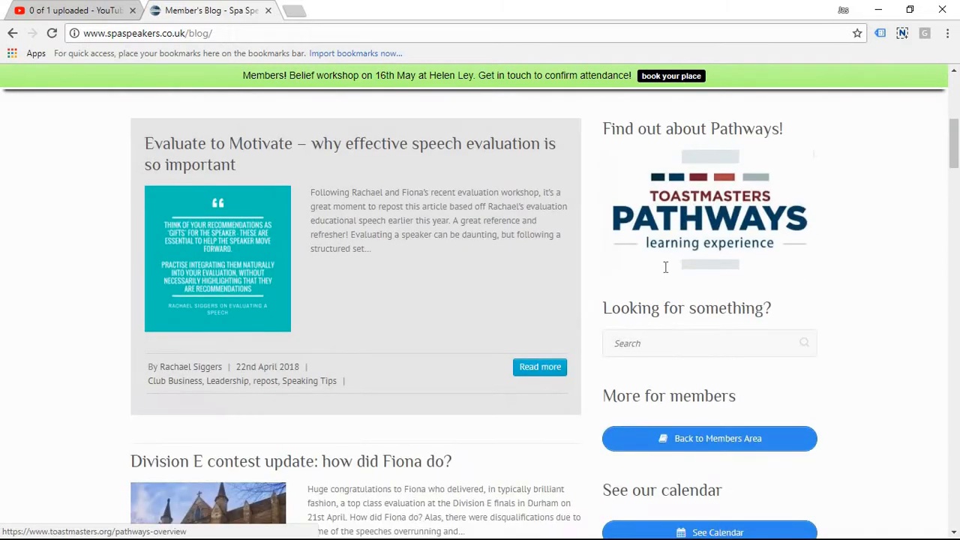
scroll(747, 344, up, 2)
scroll(652, 284, down, 2)
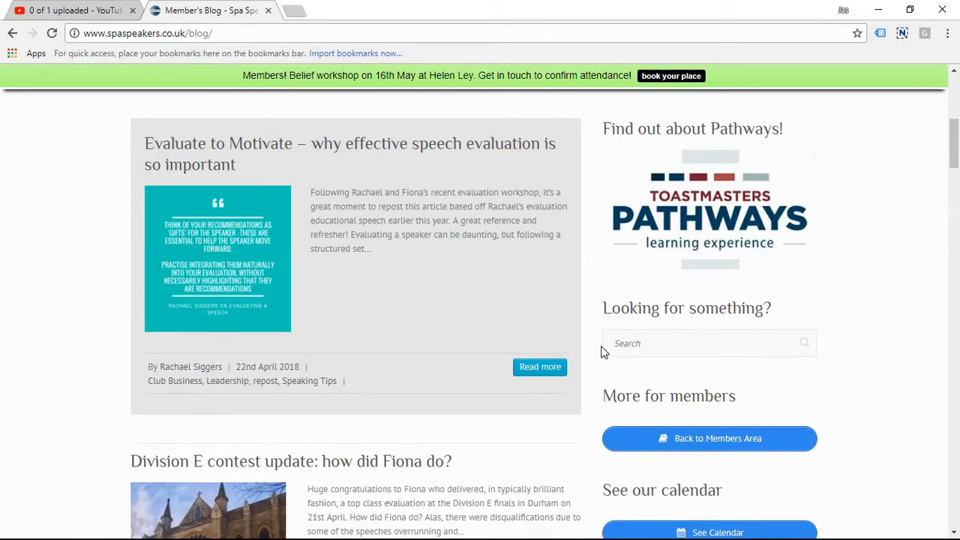
scroll(695, 238, down, 2)
scroll(720, 315, down, 1)
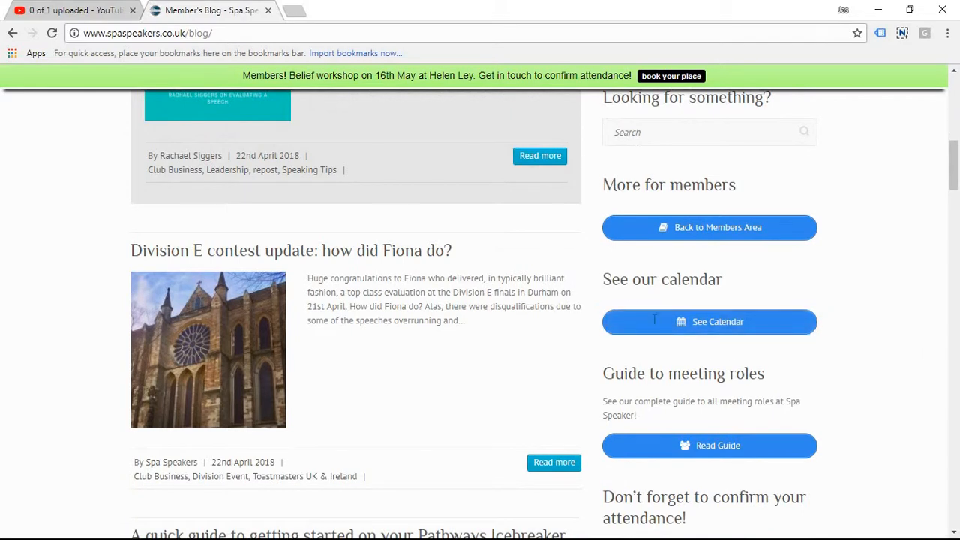
scroll(648, 360, down, 1)
scroll(690, 330, down, 1)
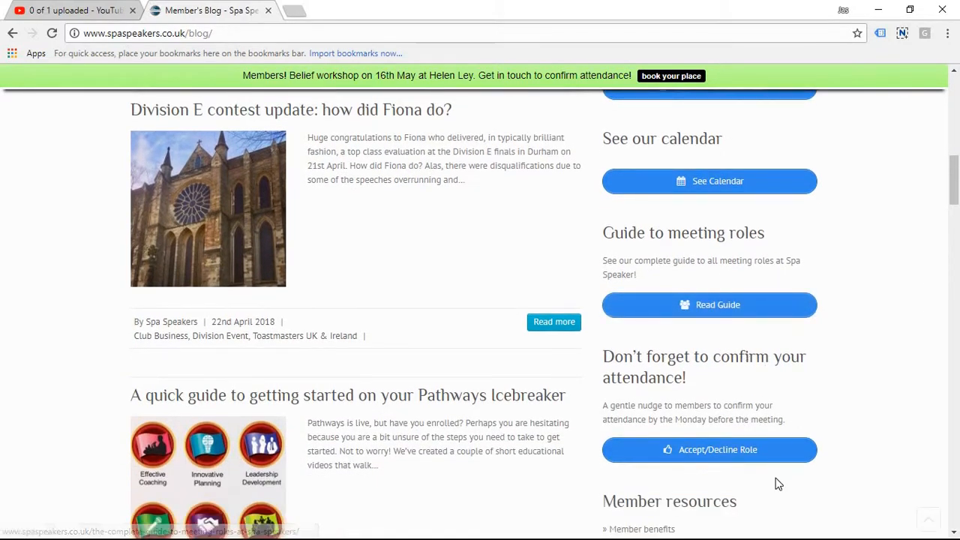
scroll(680, 326, down, 2)
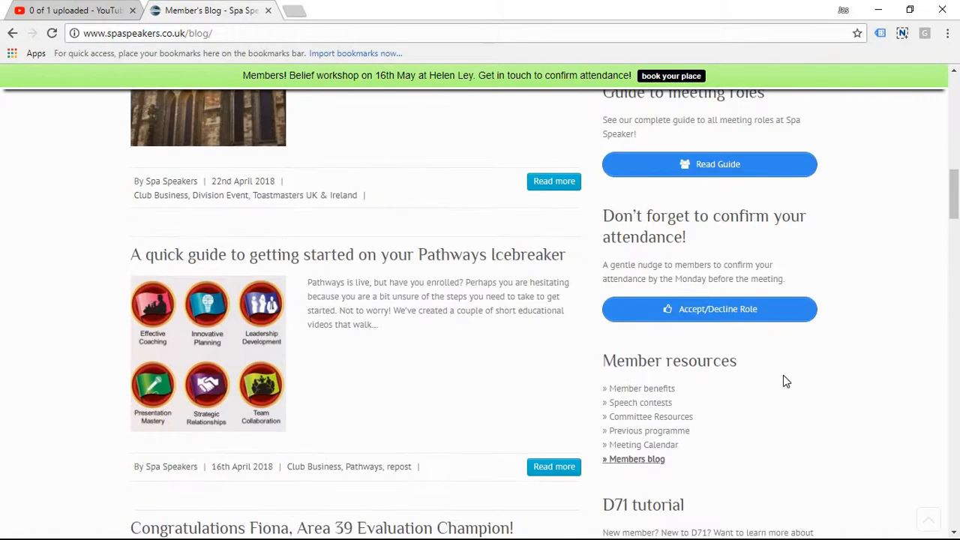
scroll(680, 331, down, 2)
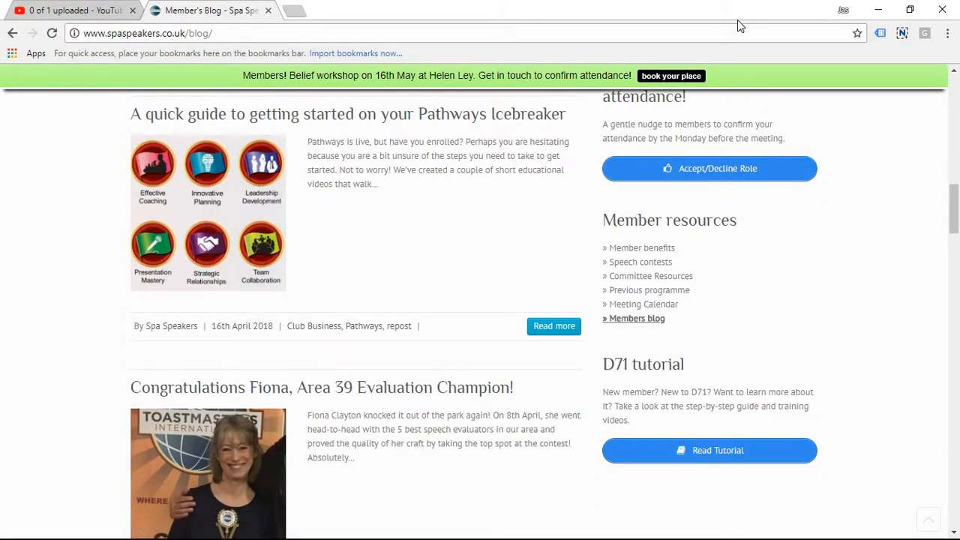
Step: Switch back to Firefox and open the Widgets page from the WordPress dashboard in a new tab
click(881, 11)
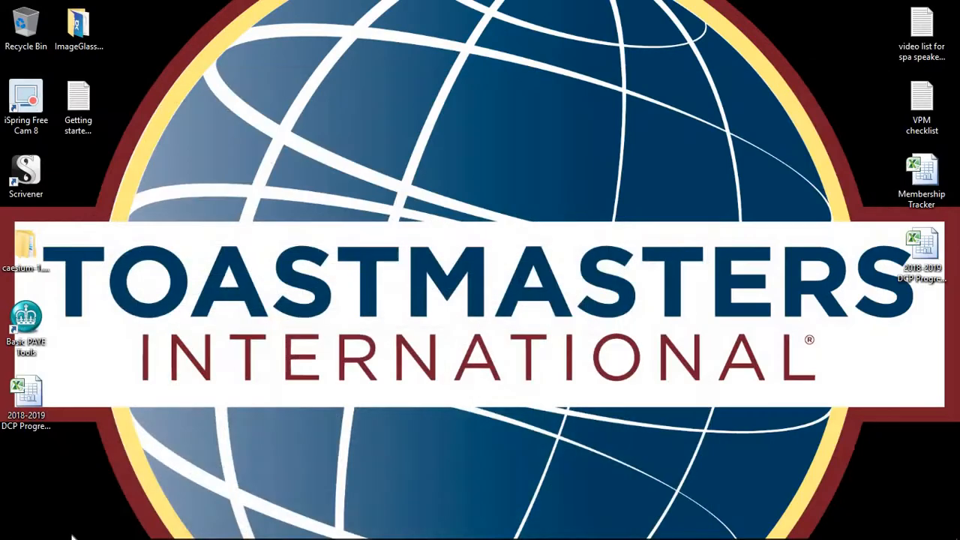
click(116, 531)
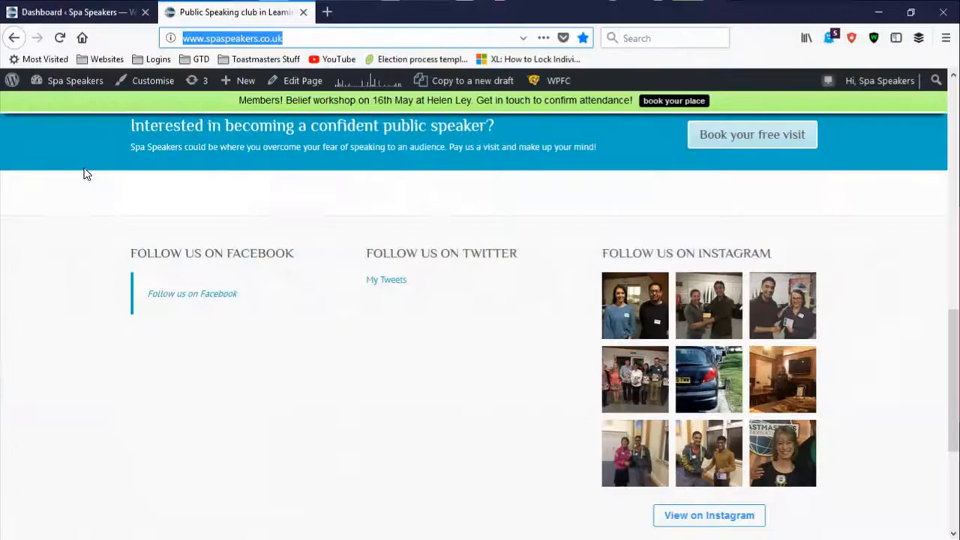
click(101, 9)
mouse_move(58, 270)
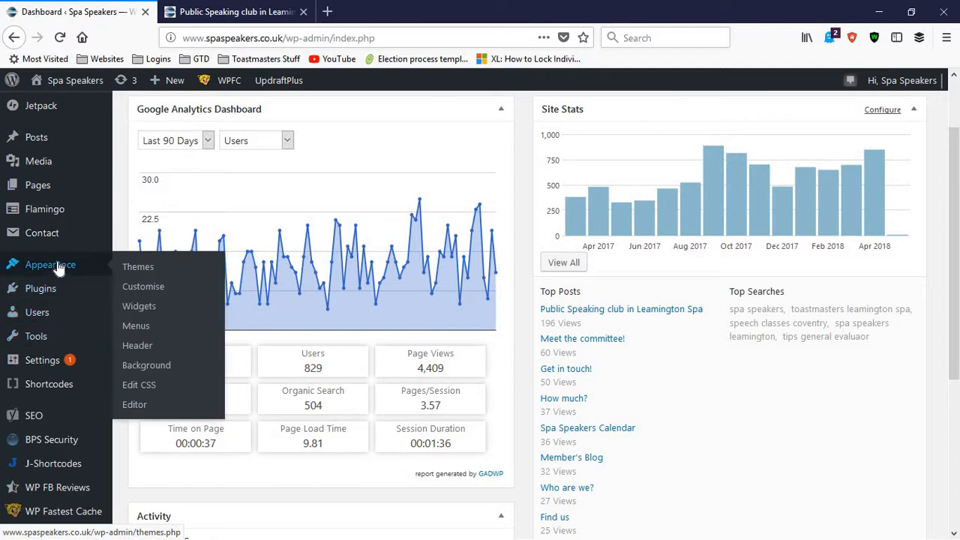
right_click(153, 310)
click(180, 319)
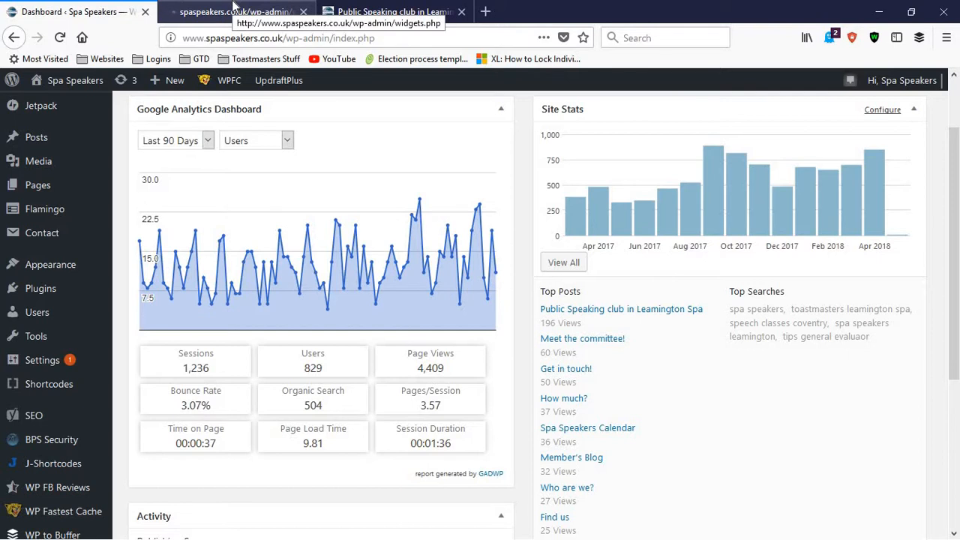
click(234, 9)
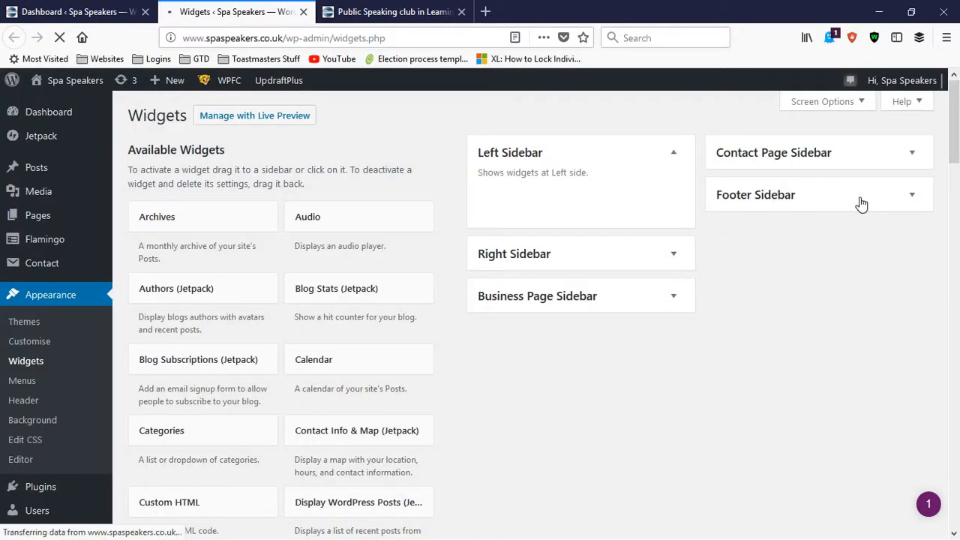
Step: Expand the Footer, Contact Page and Right Sidebar areas and look over the widgets each one contains
click(912, 197)
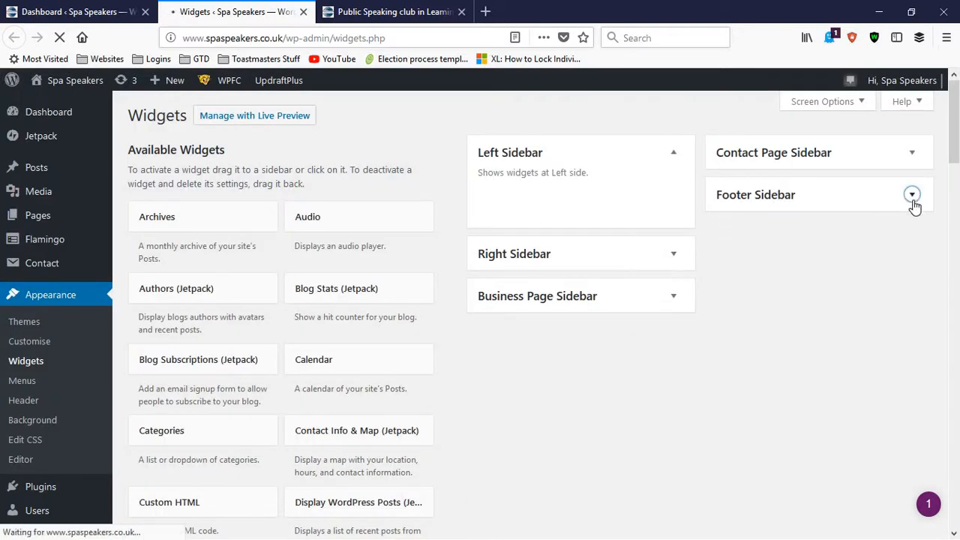
click(834, 199)
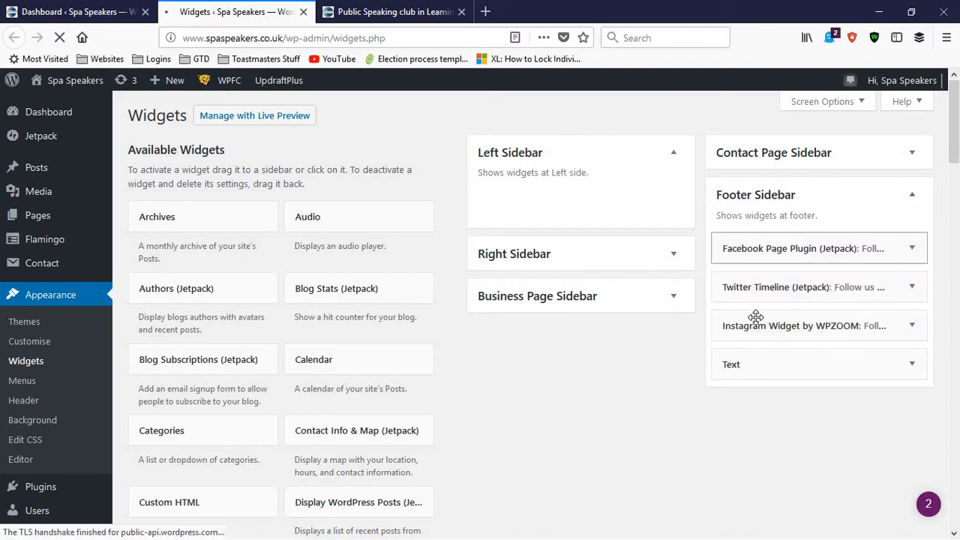
click(760, 159)
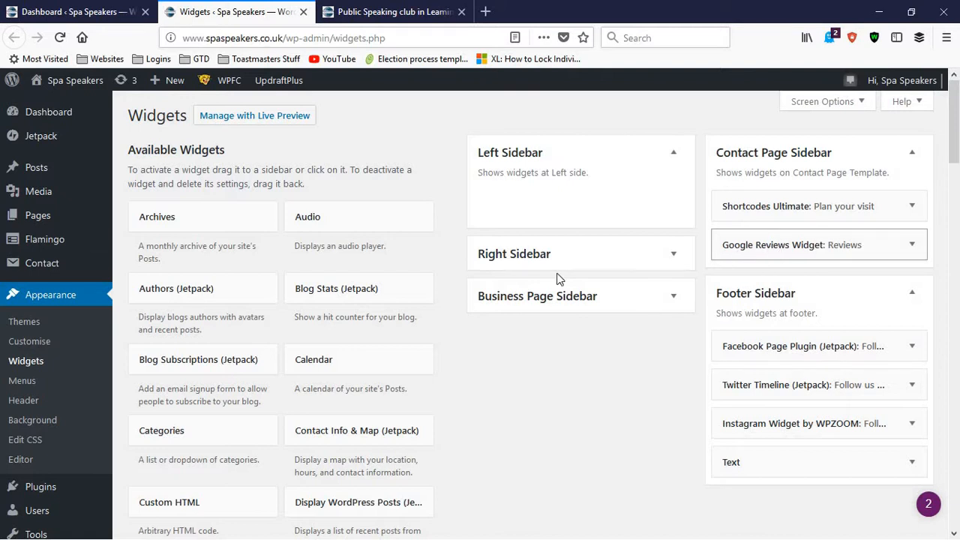
click(672, 256)
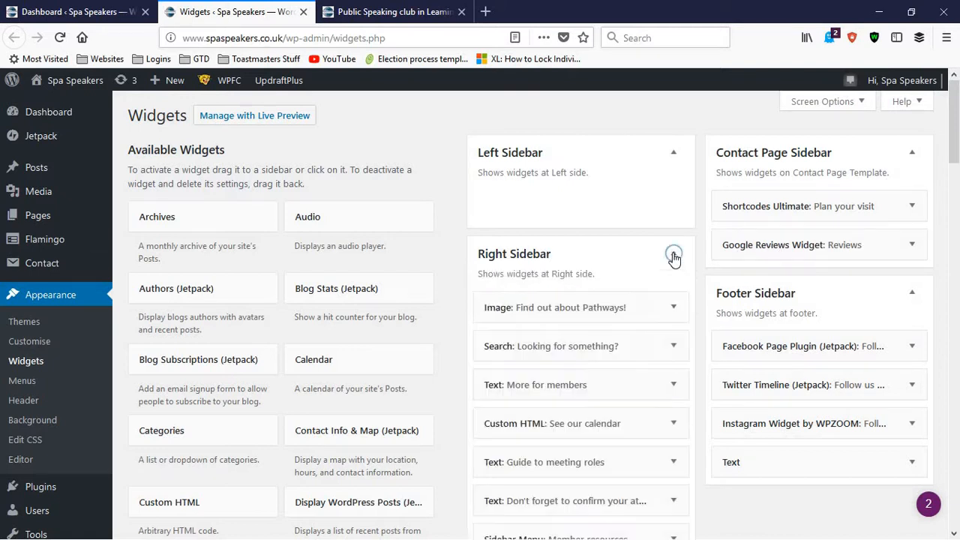
scroll(548, 240, down, 2)
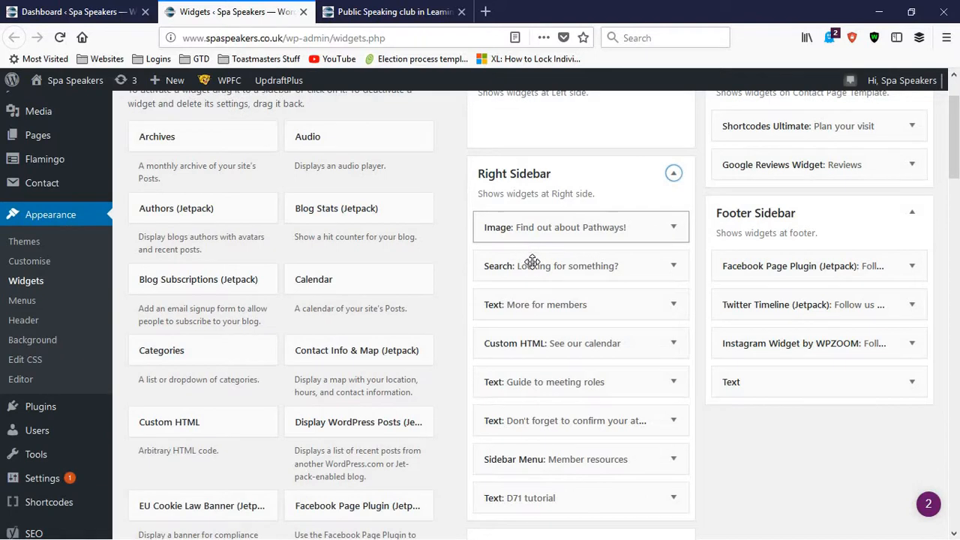
scroll(529, 263, down, 2)
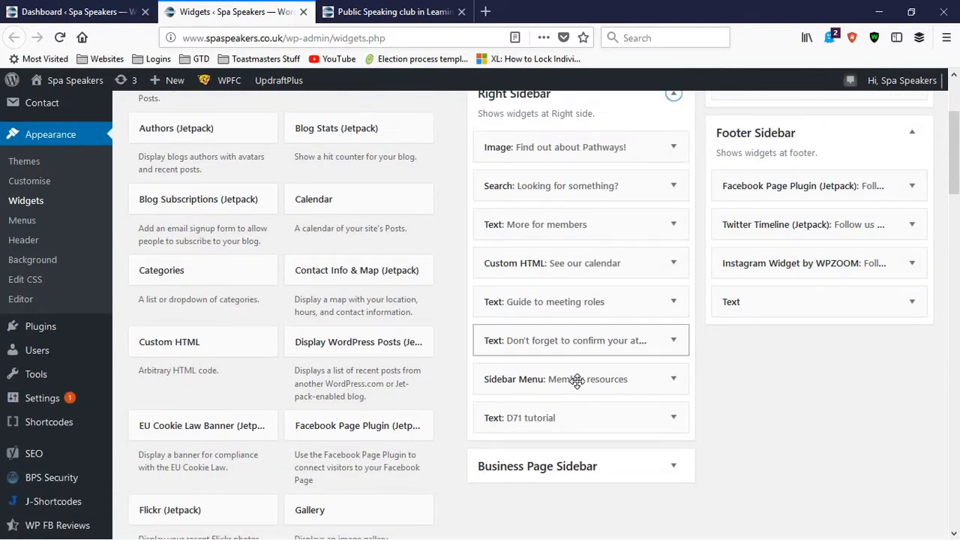
scroll(574, 380, up, 1)
scroll(573, 364, up, 1)
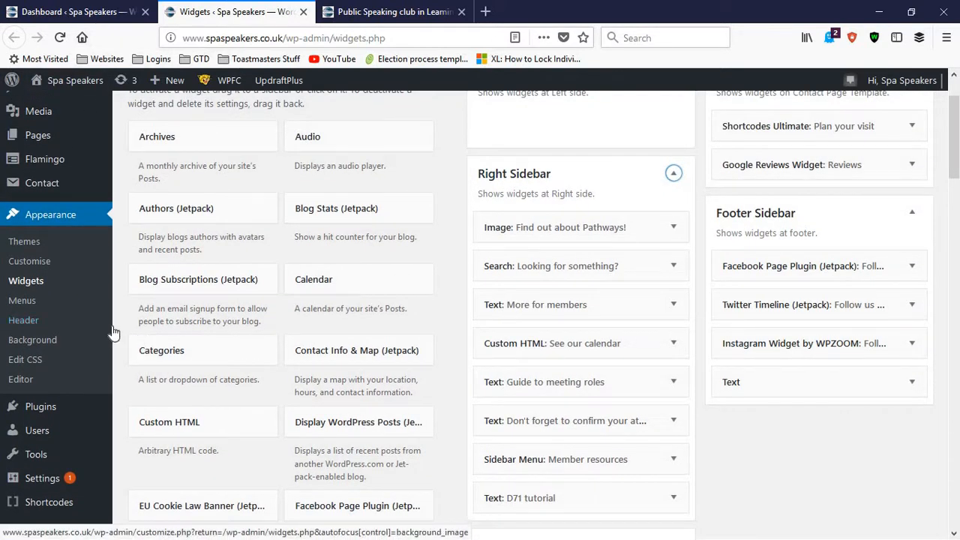
Step: Try to open the Installed Plugins page in a new tab from the Widgets page, and close the public homepage tab
scroll(111, 333, down, 3)
mouse_move(54, 257)
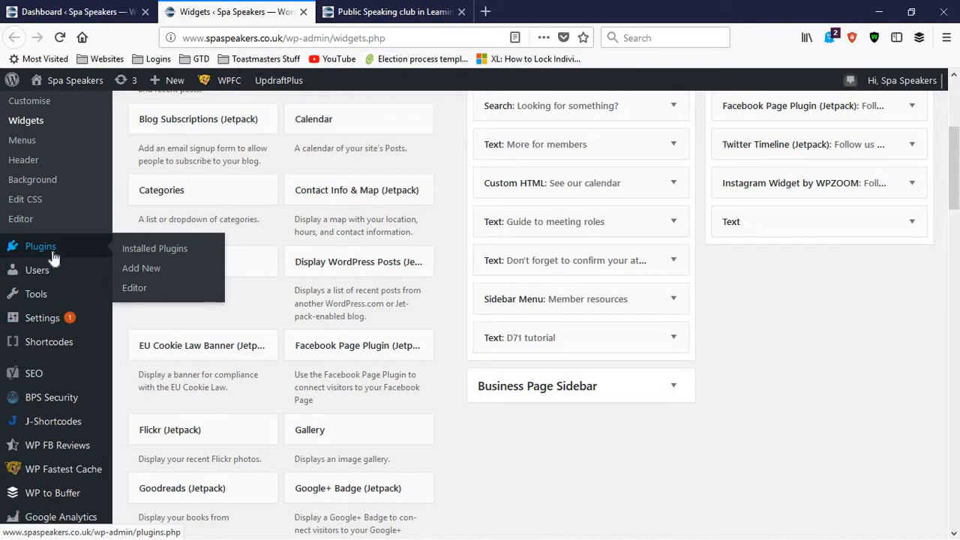
right_click(147, 252)
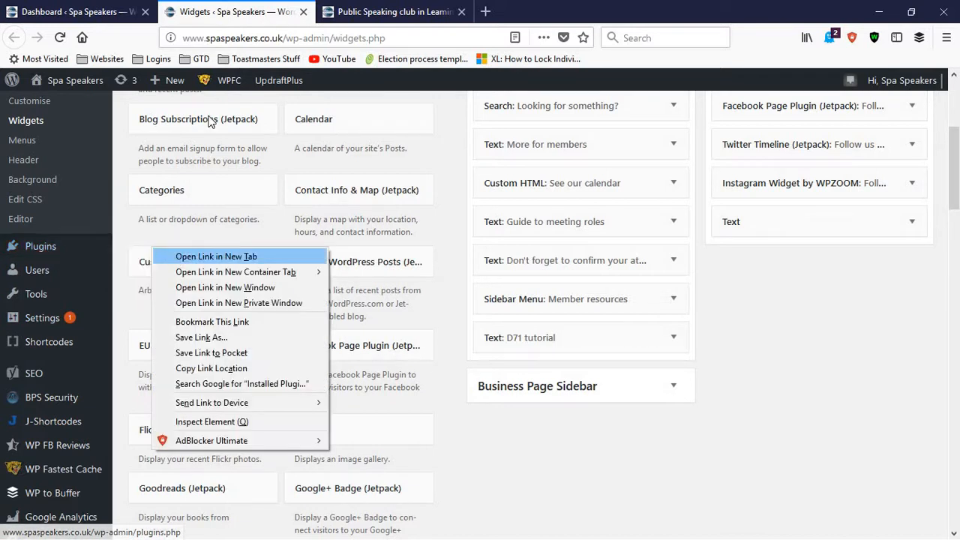
click(197, 256)
click(369, 15)
click(462, 12)
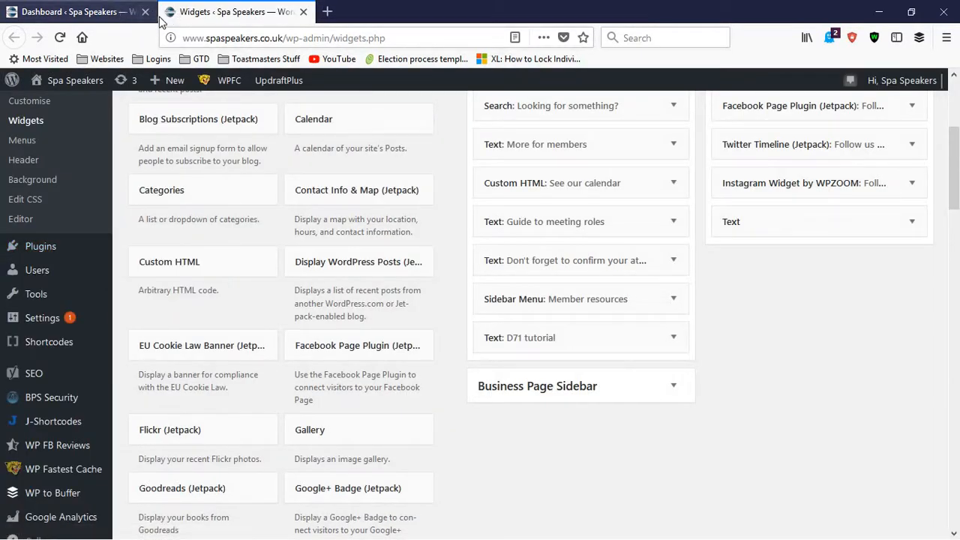
Step: Open the Plugins page in a new tab from the dashboard and close the Widgets tab
click(69, 14)
mouse_move(155, 326)
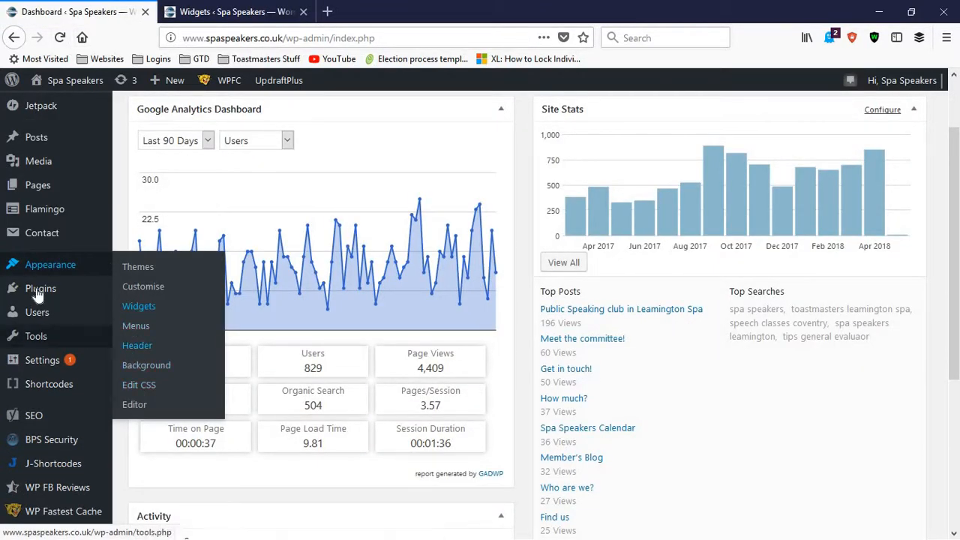
right_click(85, 295)
click(101, 299)
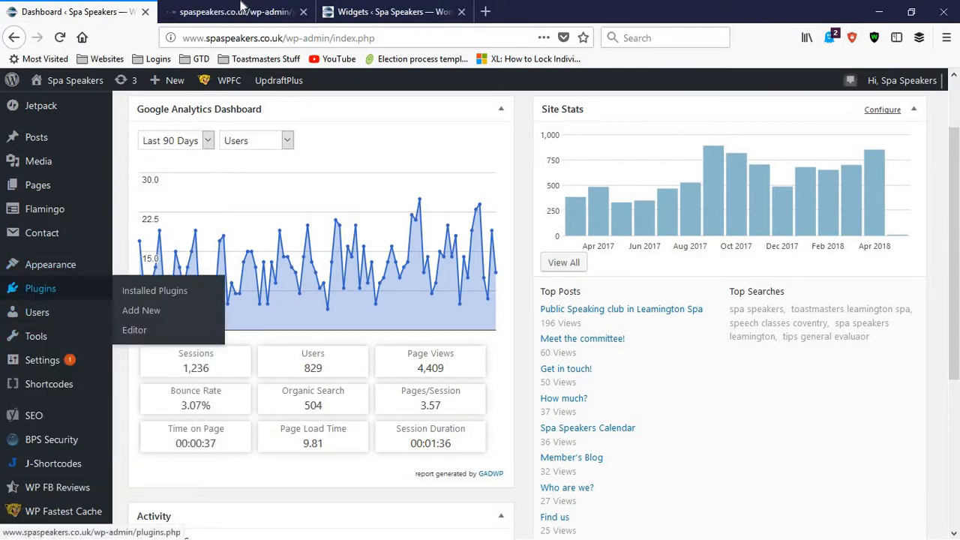
click(259, 14)
click(463, 11)
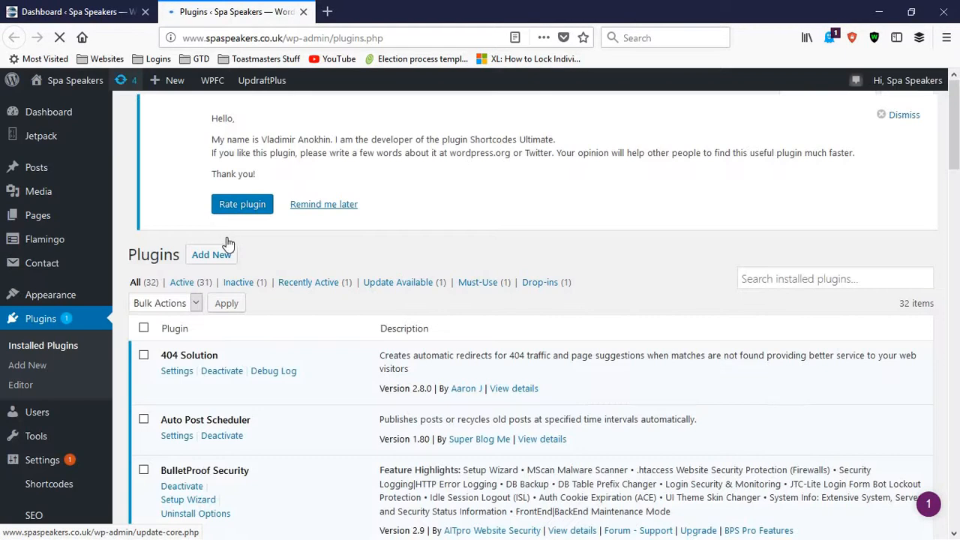
Step: Review the installed plugins and their descriptions from 404 Solution down to Google Analytics Dashboard for WP
scroll(213, 282, down, 1)
scroll(200, 291, down, 3)
scroll(182, 207, up, 2)
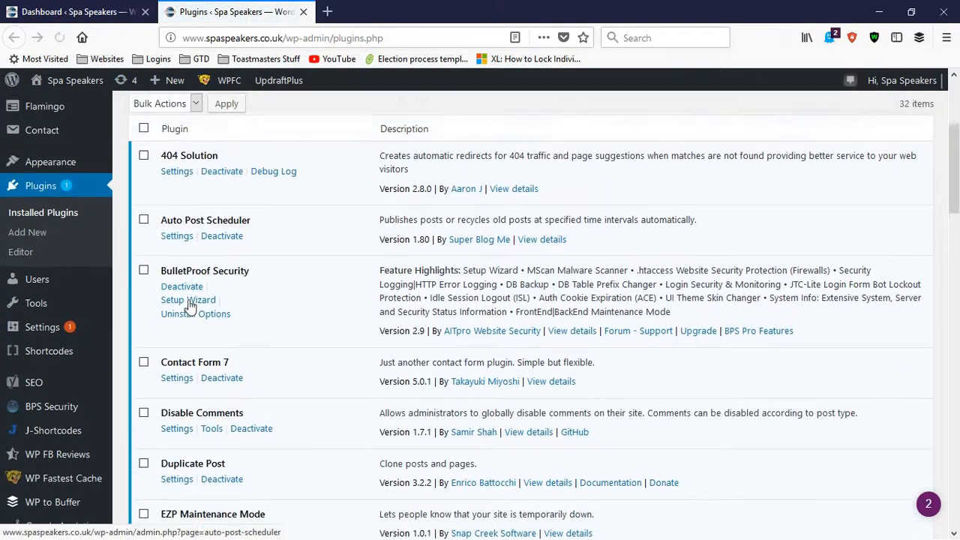
scroll(200, 323, down, 1)
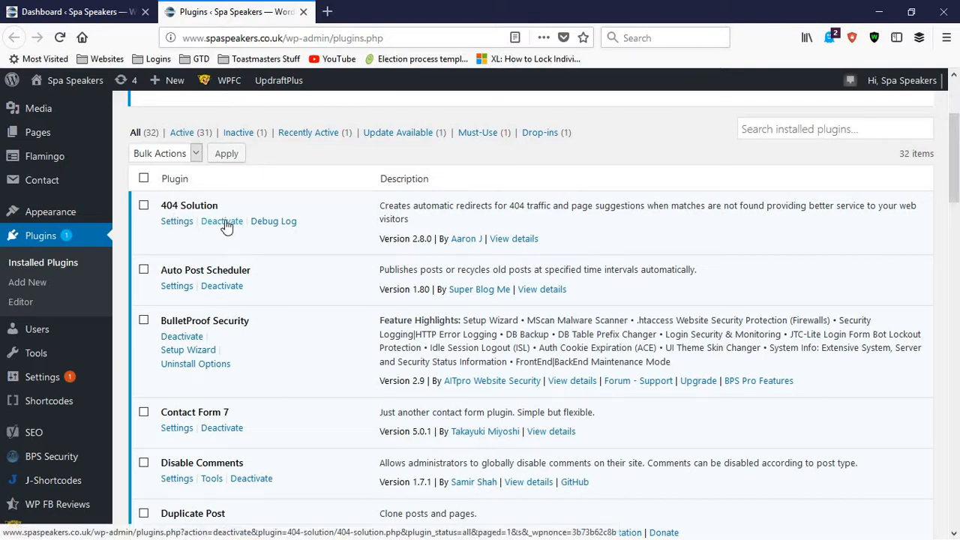
scroll(188, 266, down, 2)
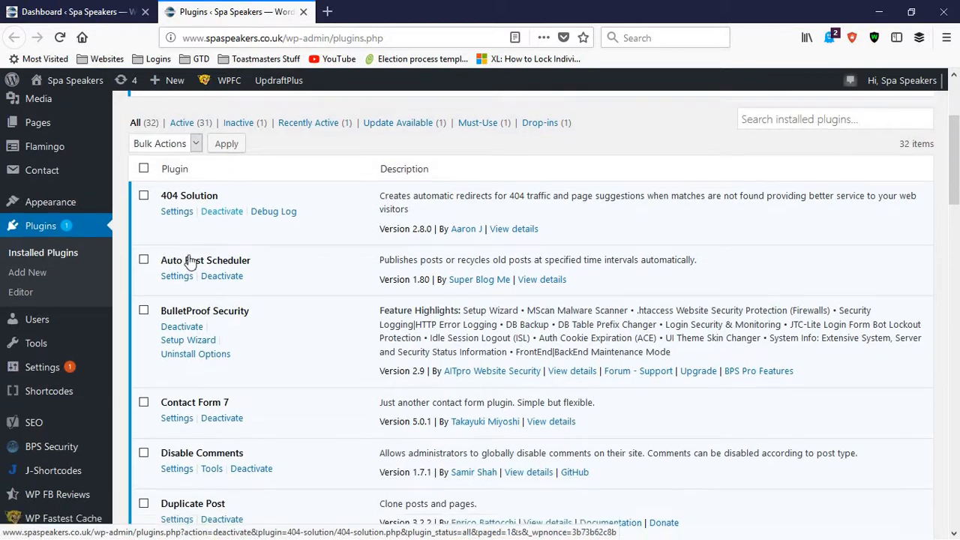
scroll(188, 267, down, 2)
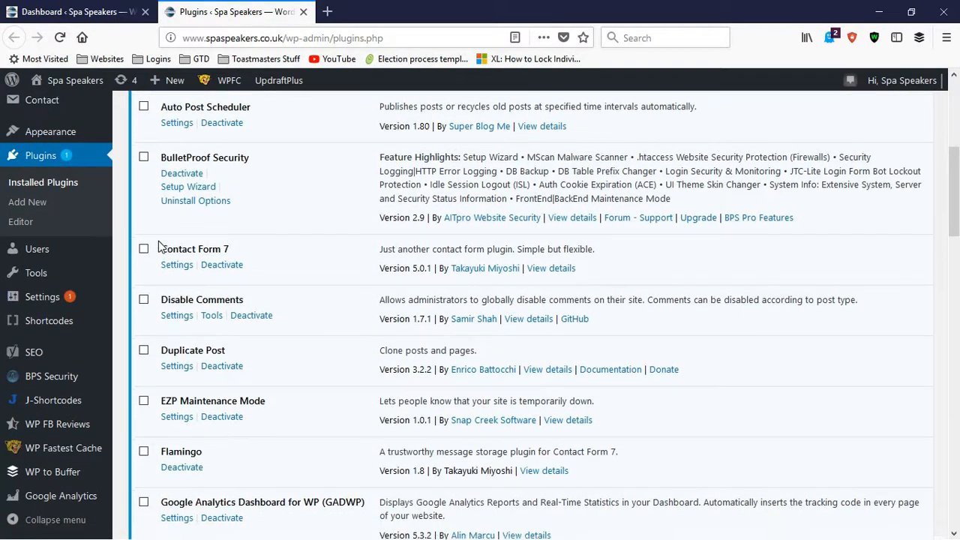
scroll(218, 232, down, 2)
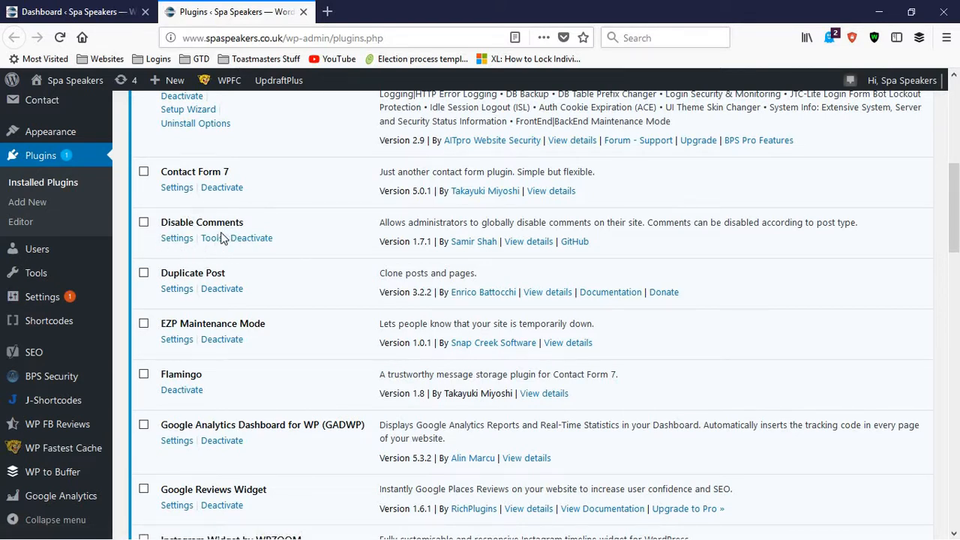
scroll(189, 210, down, 2)
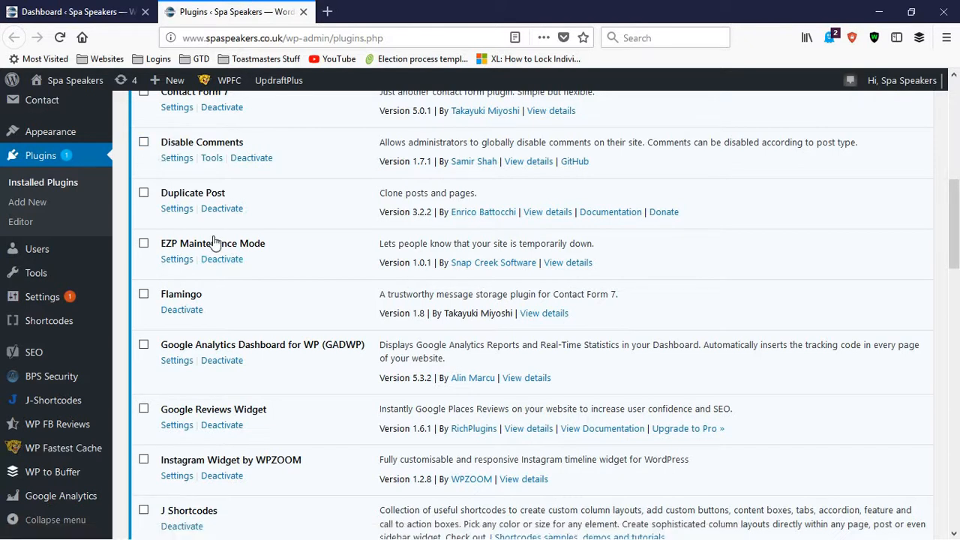
scroll(146, 231, down, 1)
scroll(146, 229, down, 1)
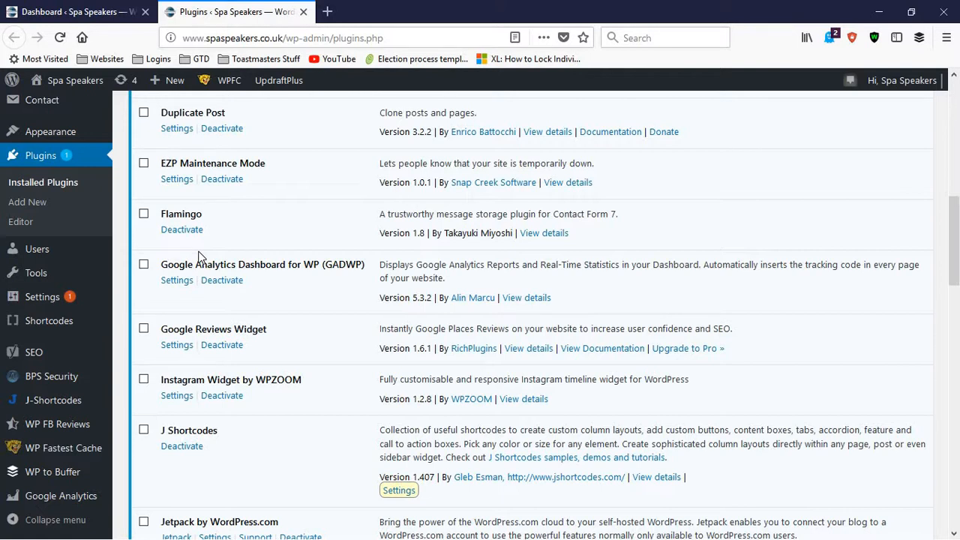
scroll(199, 257, down, 2)
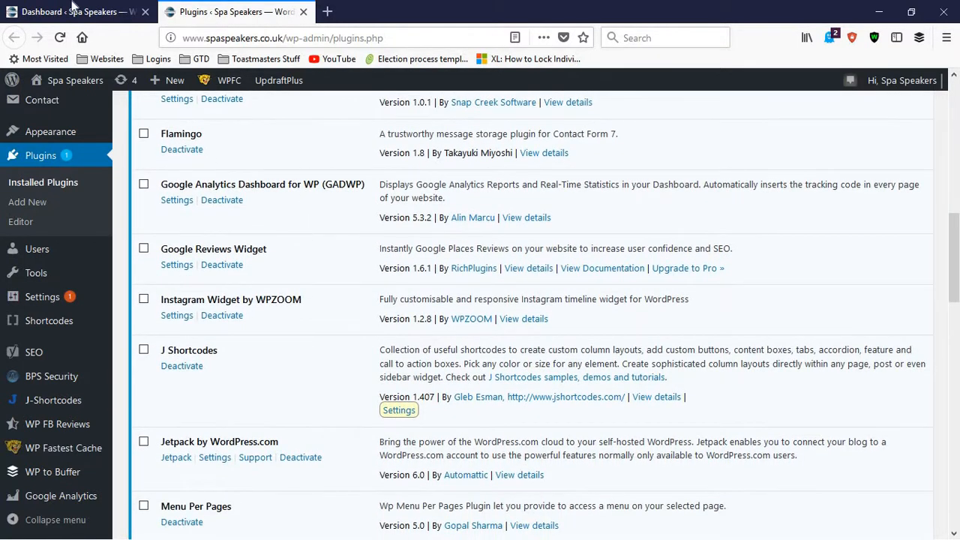
Step: Check the Google Analytics and Site Stats boxes on the Dashboard against the Google Analytics, J Shortcodes and Jetpack entries in the plugin list
click(89, 12)
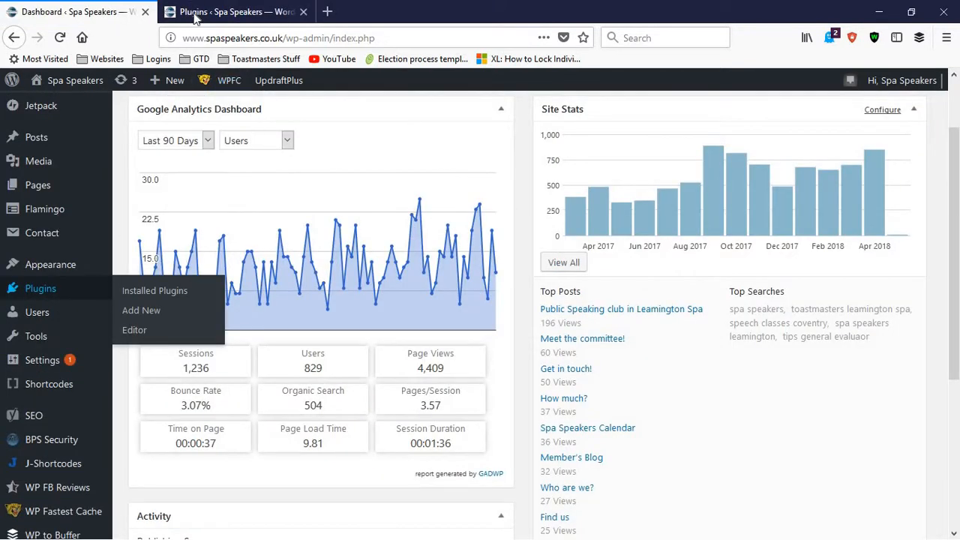
click(233, 12)
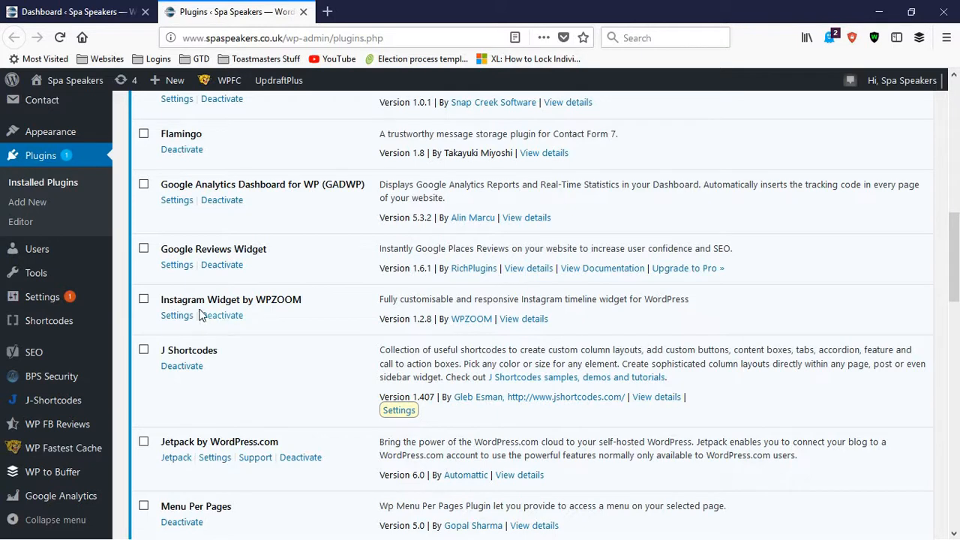
scroll(197, 293, down, 2)
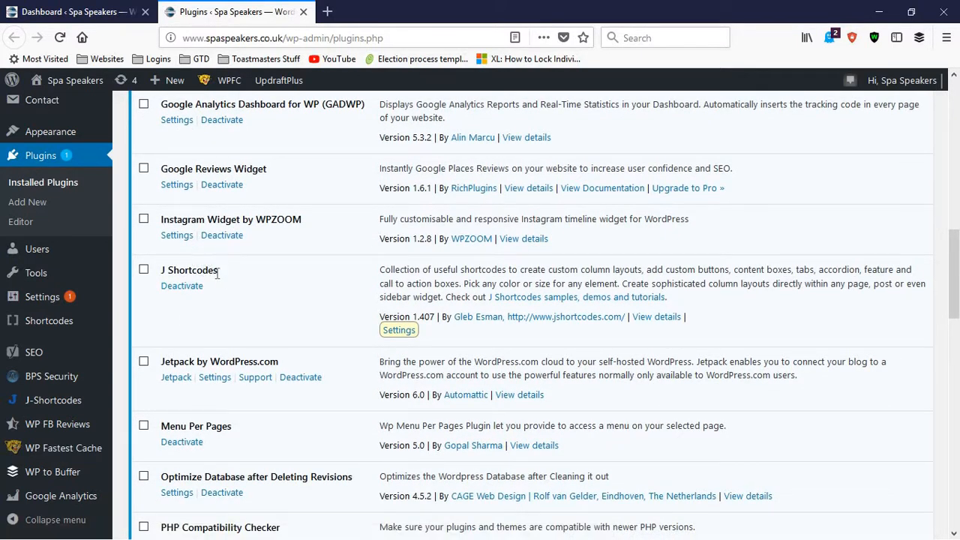
drag(218, 272, 163, 272)
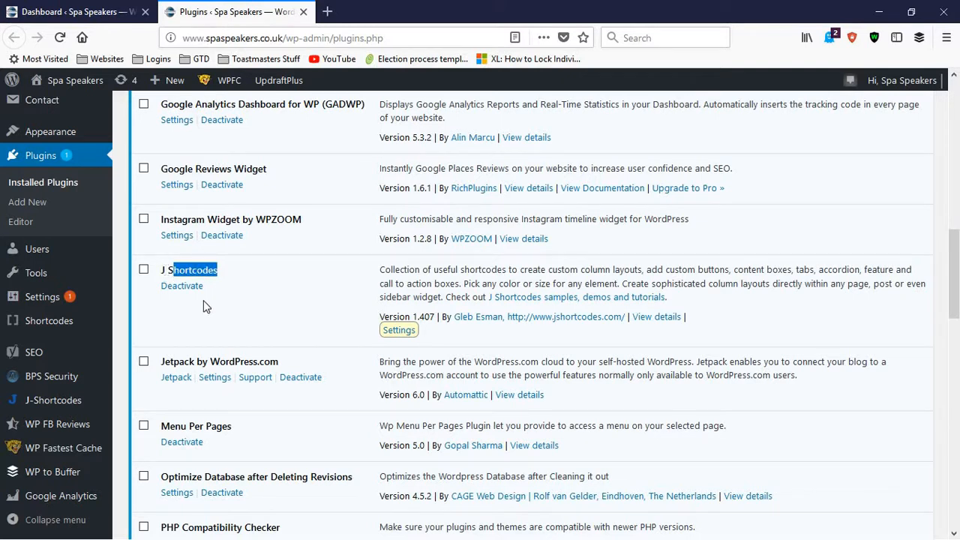
scroll(215, 293, down, 2)
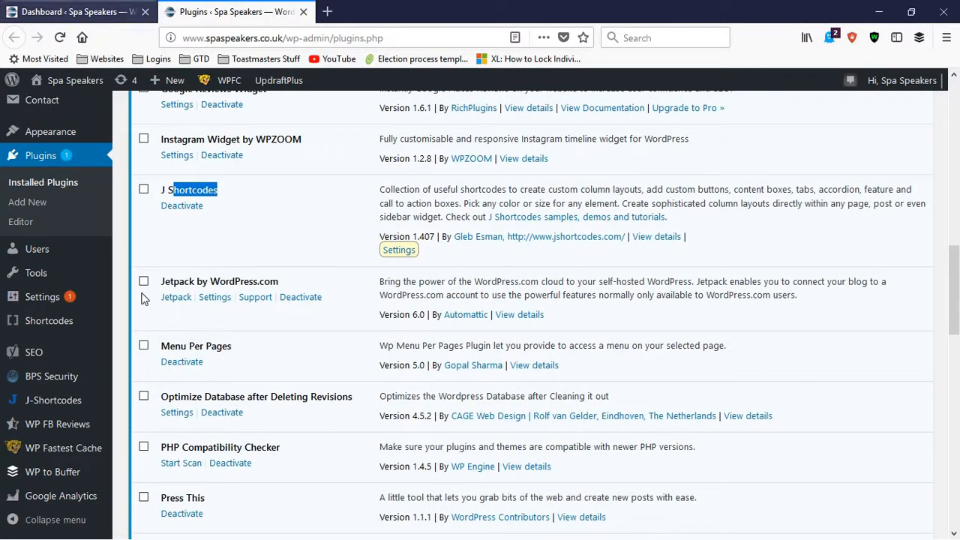
click(73, 7)
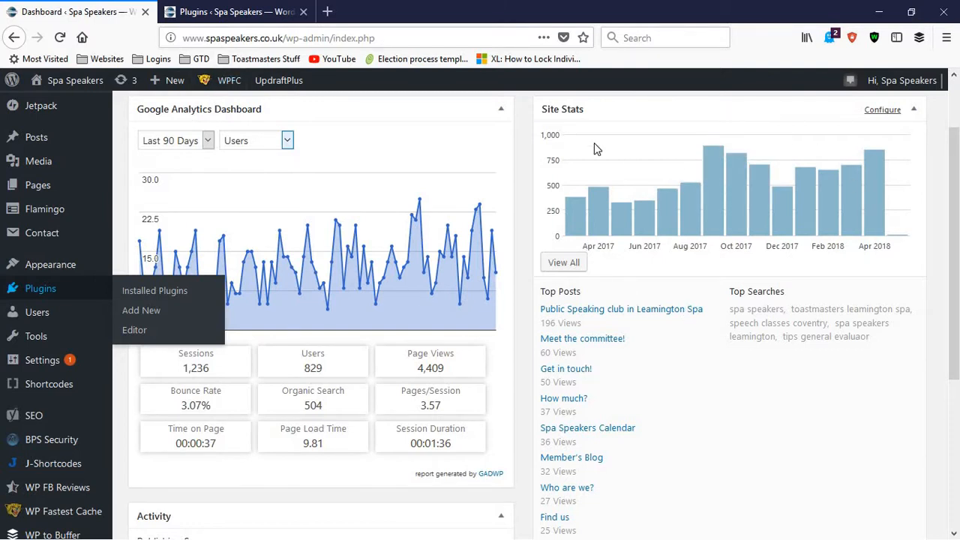
click(189, 10)
Step: Review the installed plugins from Menu Per Pages down to UpdraftPlus and WordPress Notification Bar
scroll(214, 361, down, 2)
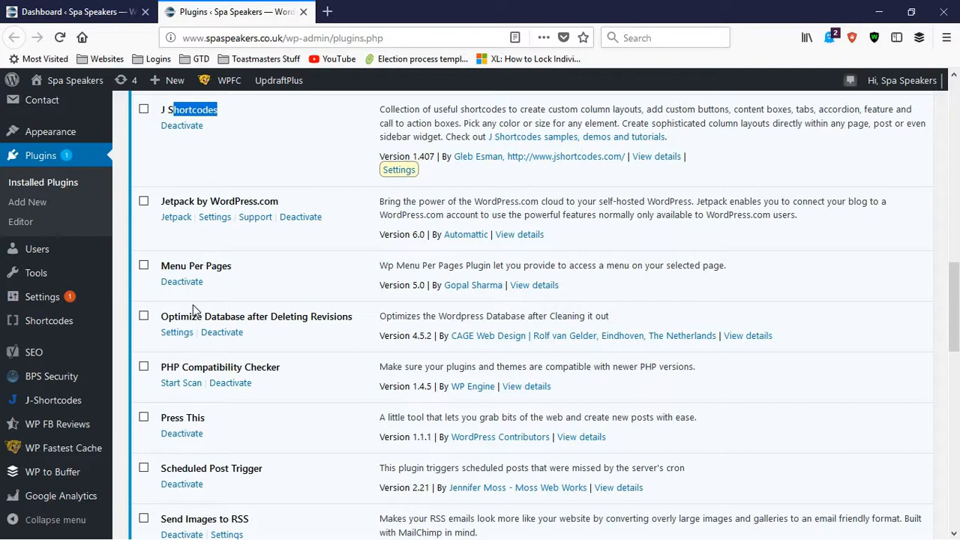
scroll(188, 311, down, 2)
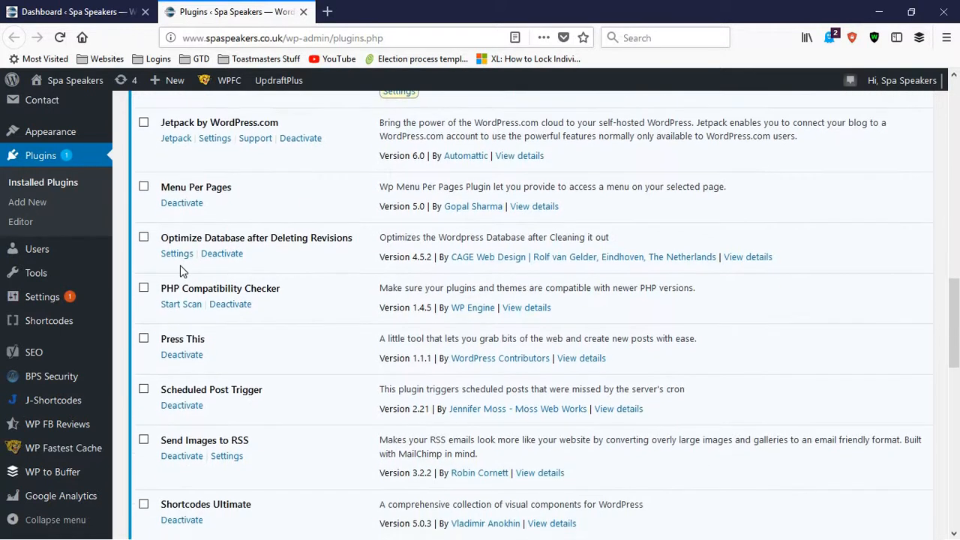
scroll(201, 300, down, 2)
scroll(180, 220, down, 3)
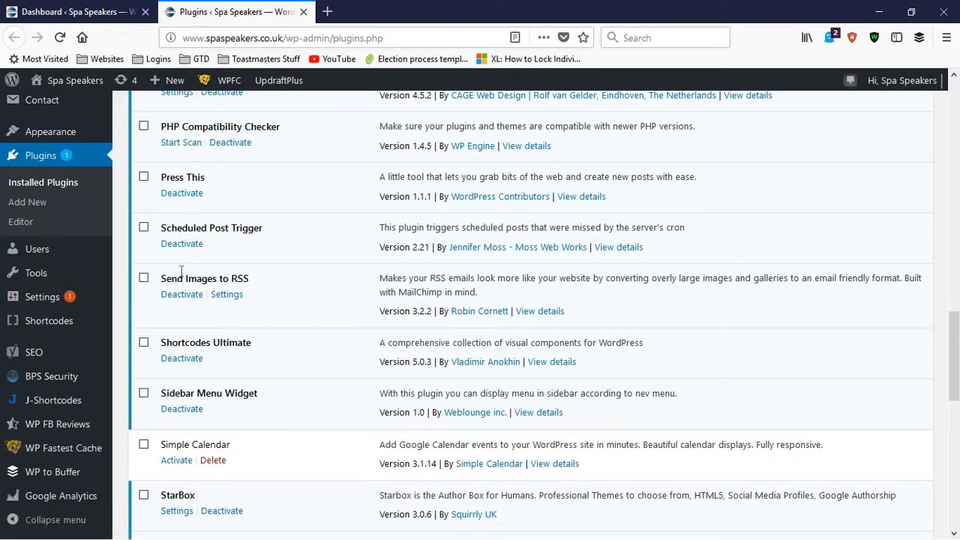
scroll(219, 182, down, 1)
scroll(144, 255, down, 2)
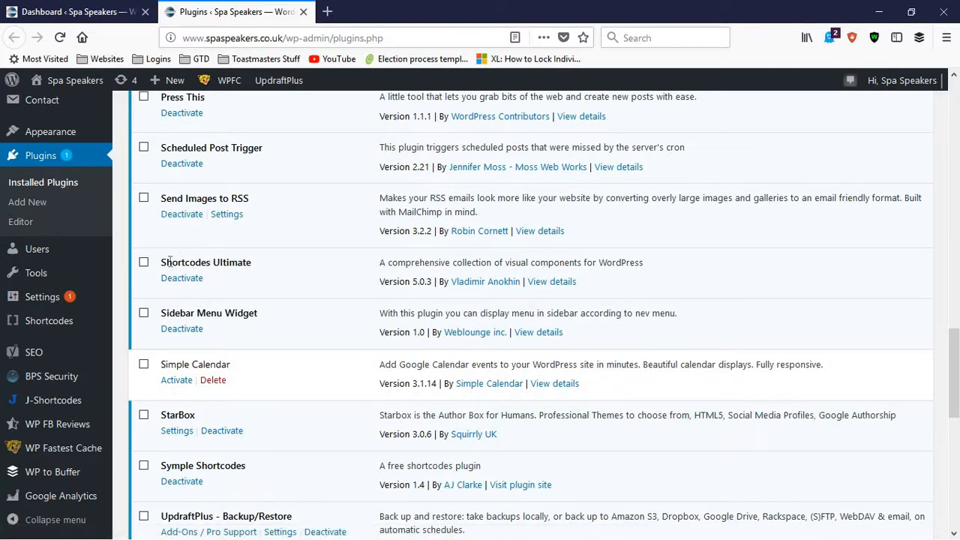
scroll(159, 266, down, 2)
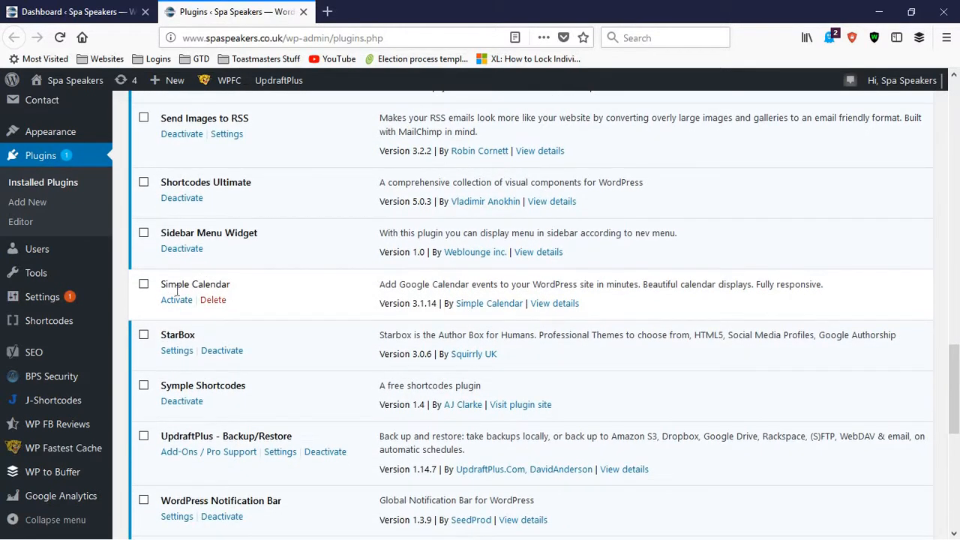
scroll(171, 221, down, 2)
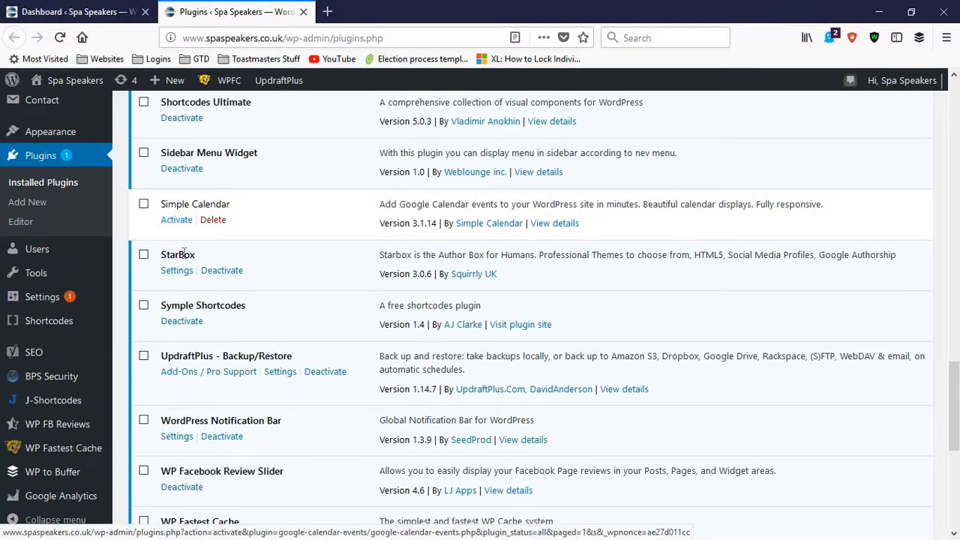
scroll(163, 258, down, 2)
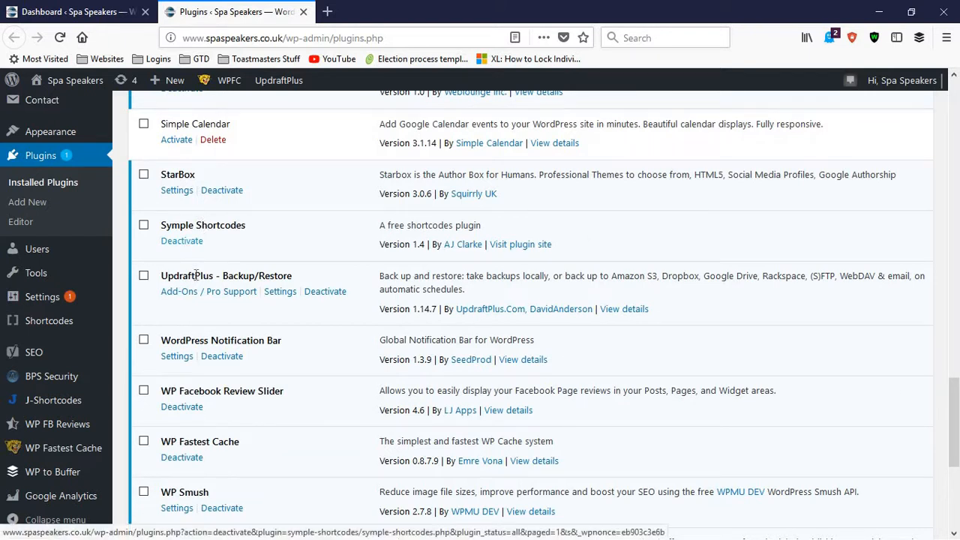
scroll(187, 189, down, 1)
scroll(188, 189, down, 1)
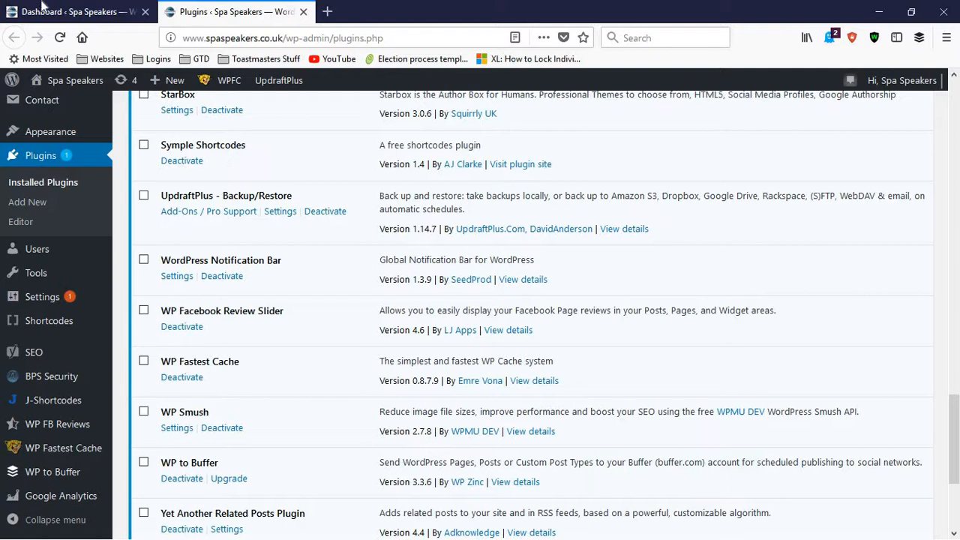
Step: Open the spaspeakers.co.uk homepage in a new tab to view its notification bar, and return to the Plugins page
click(328, 12)
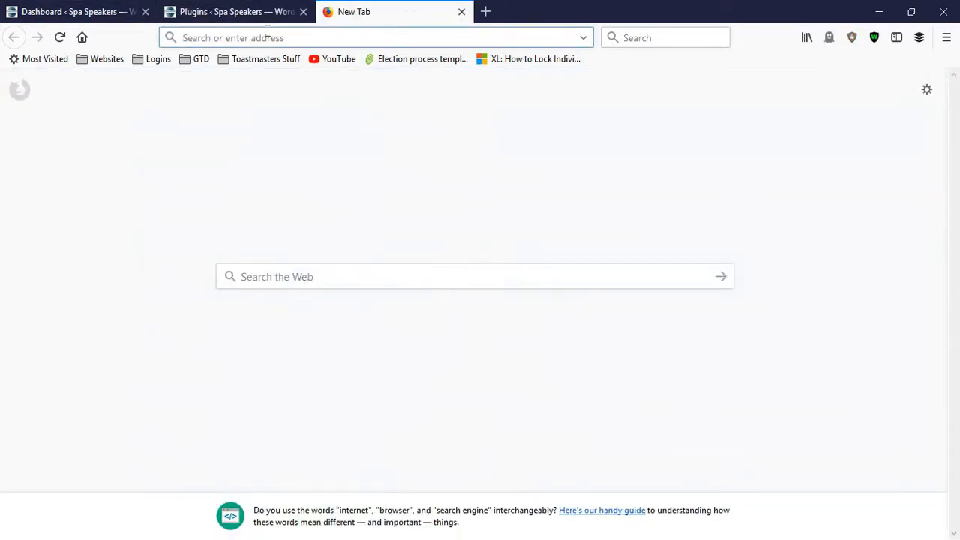
text(spa)
key(Return)
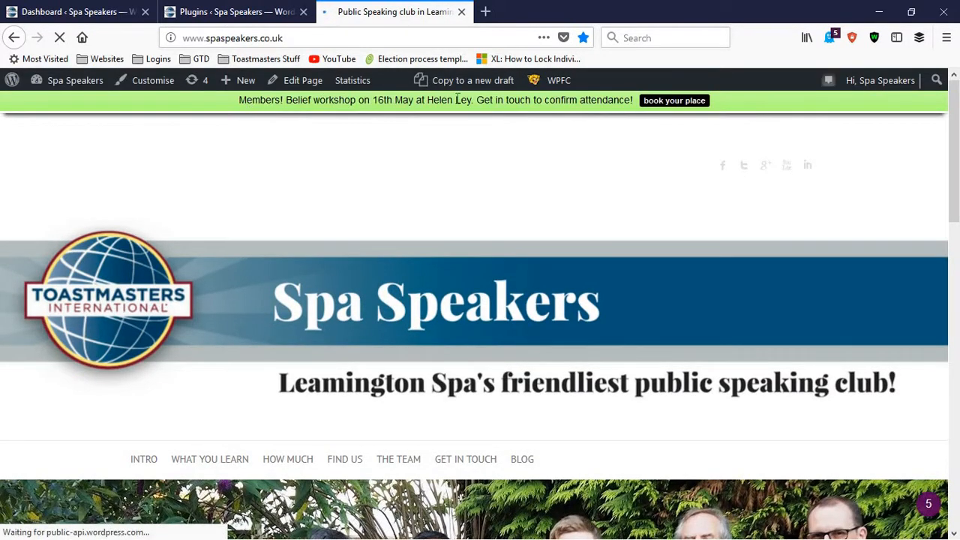
click(236, 11)
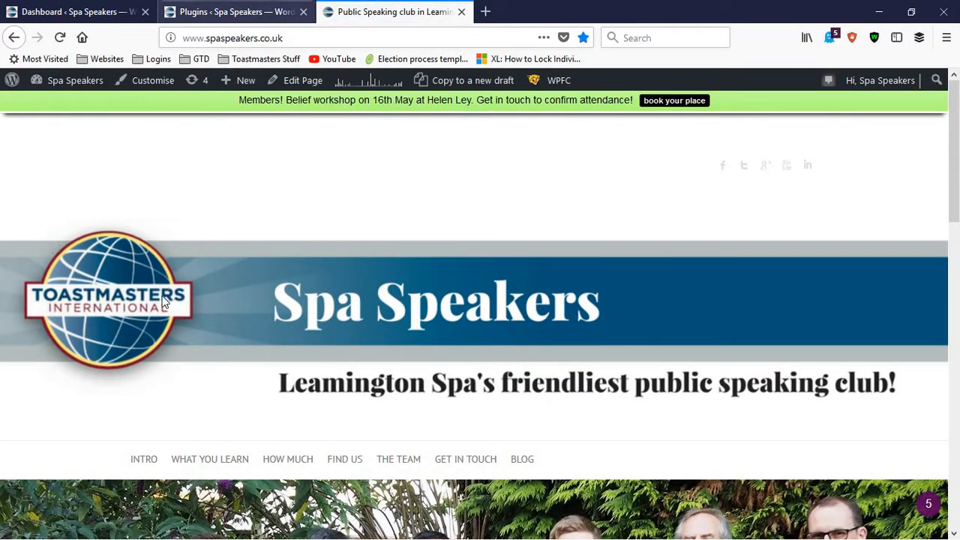
Step: Review the remaining plugins from WP Facebook Review Slider to Yoast SEO, highlighting the WP Smush name
scroll(189, 347, down, 2)
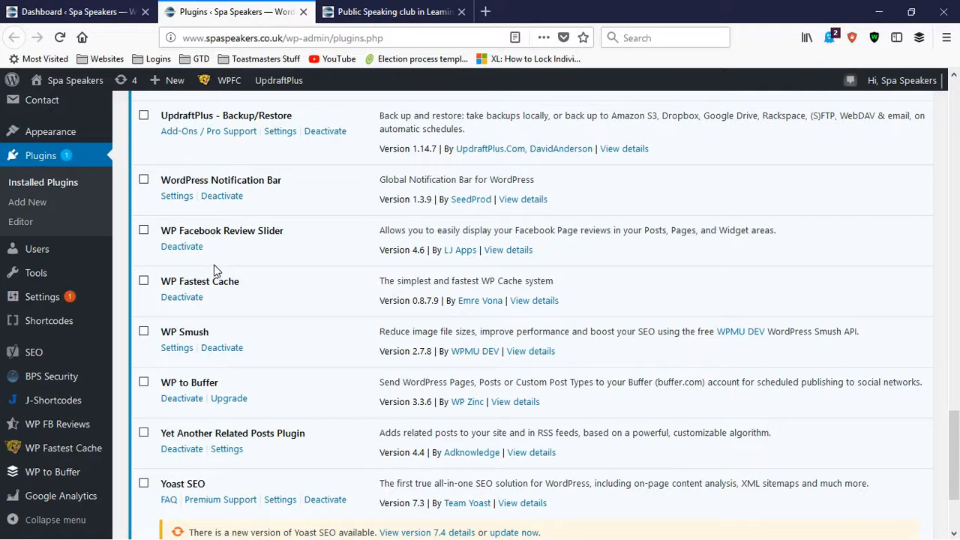
drag(183, 281, 211, 252)
scroll(189, 276, down, 2)
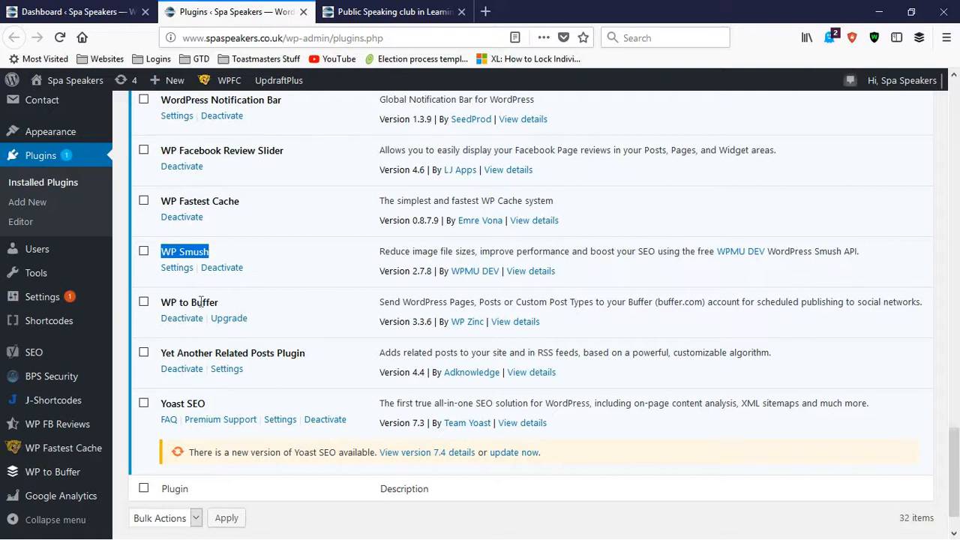
scroll(200, 302, down, 2)
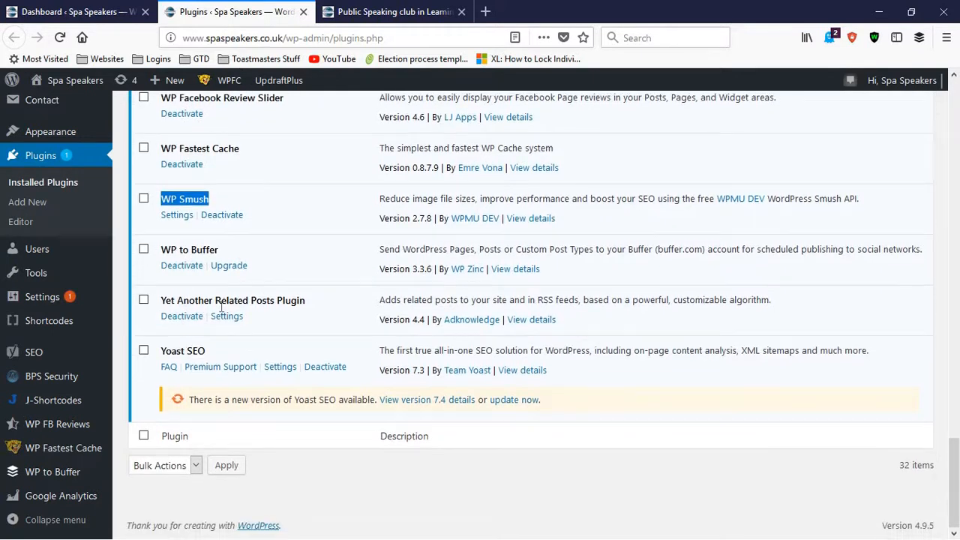
Step: Switch to the public site, open its Blog page and look through the listed posts down to "Two STARs in one month!"
click(324, 9)
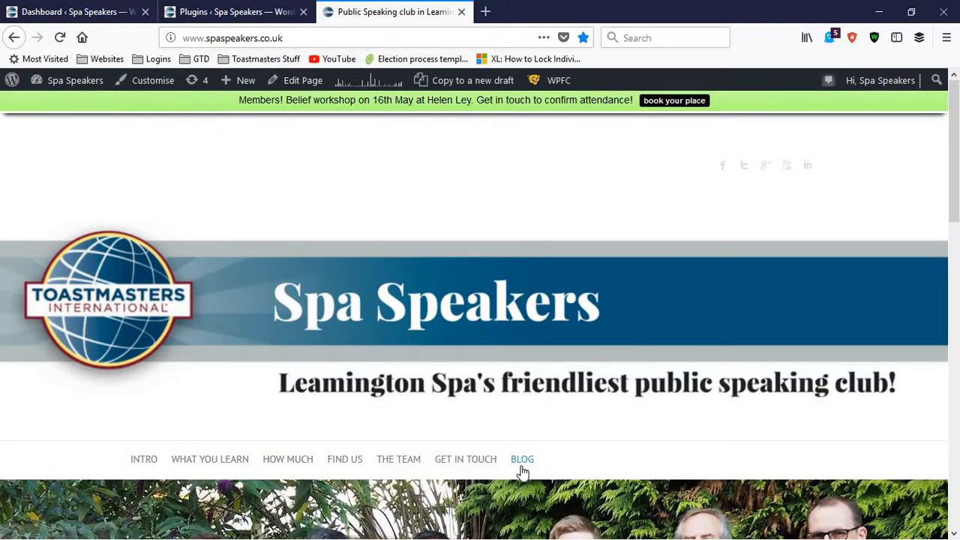
click(522, 466)
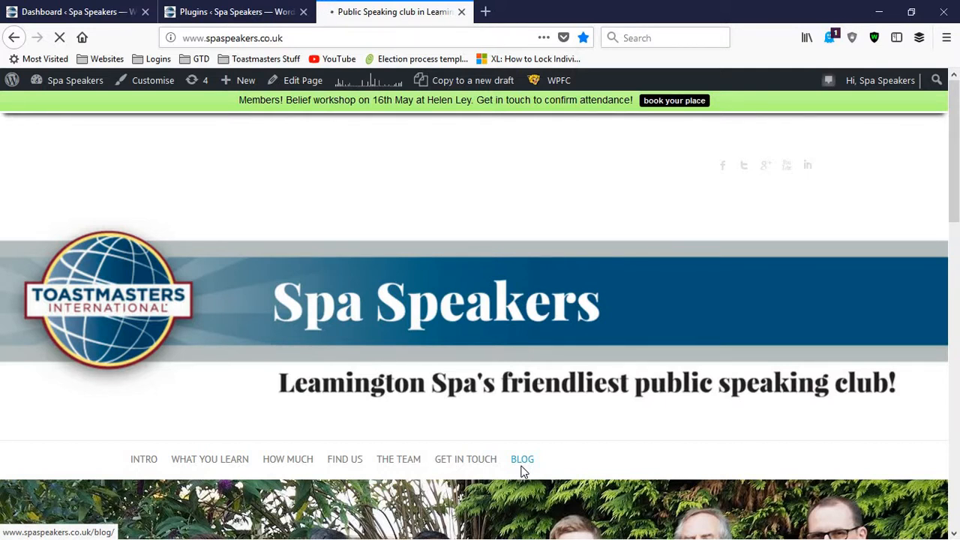
scroll(448, 443, down, 15)
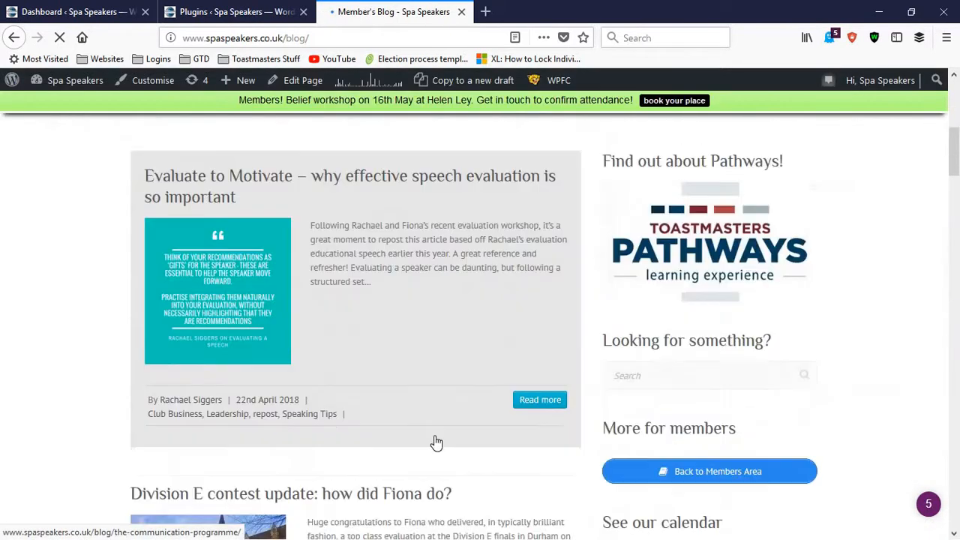
scroll(411, 447, down, 8)
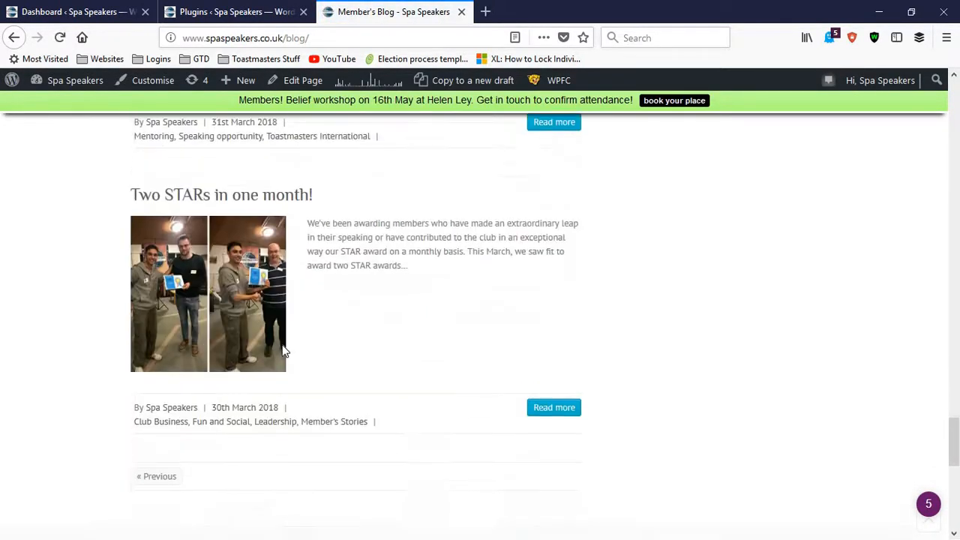
scroll(164, 292, up, 3)
scroll(172, 343, down, 2)
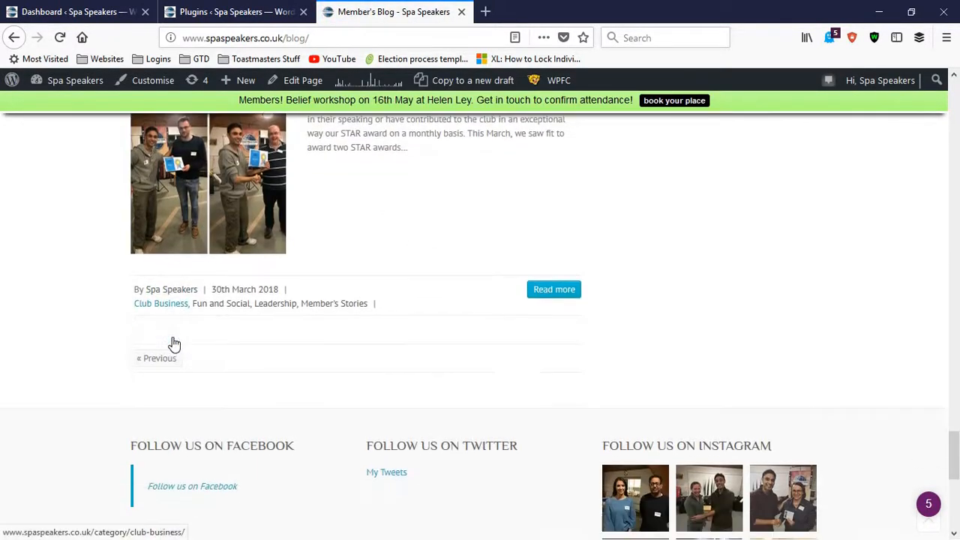
scroll(300, 248, up, 4)
Step: Open the "Two STARs in one month!" post and examine its Related posts section
click(251, 214)
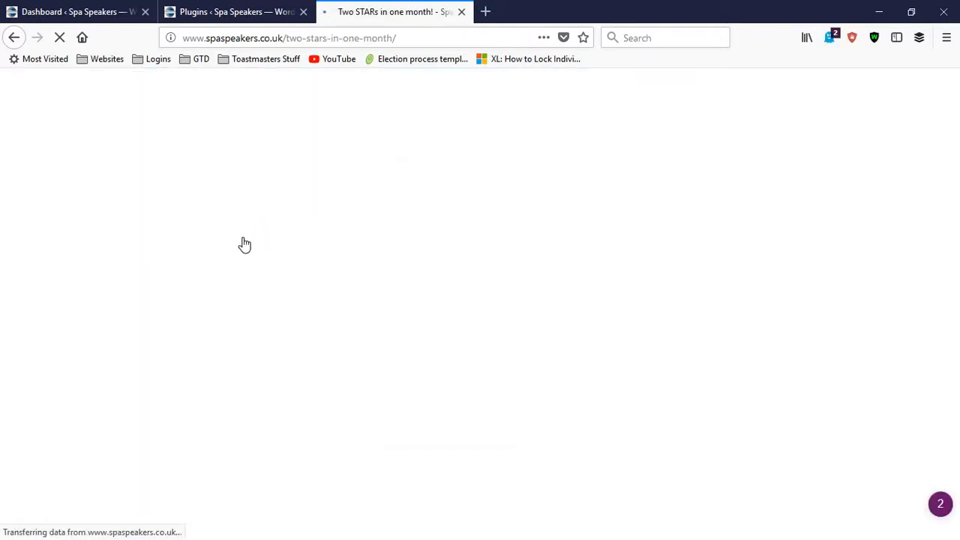
scroll(225, 245, down, 12)
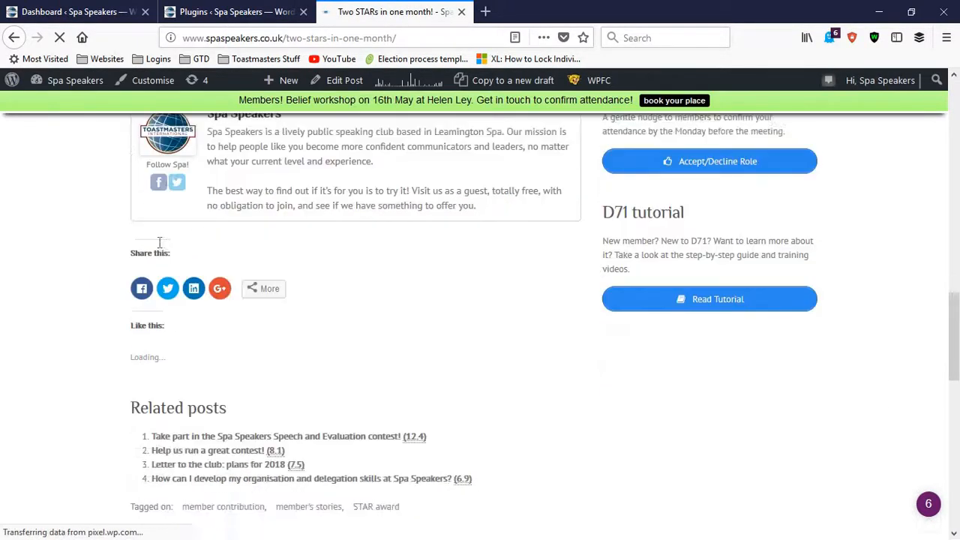
scroll(159, 243, down, 2)
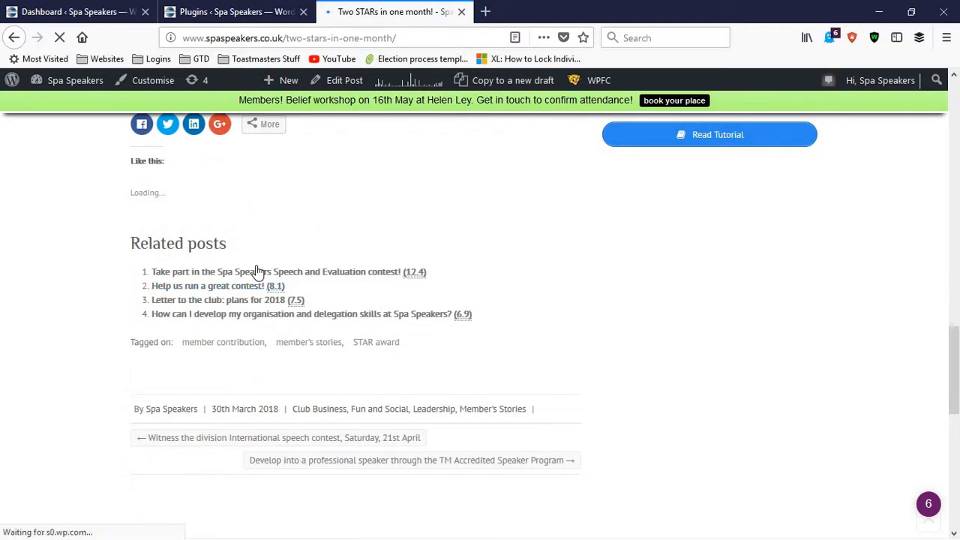
Step: Return to the Plugins page, go back to the start of the list and minimise the browser window
click(202, 12)
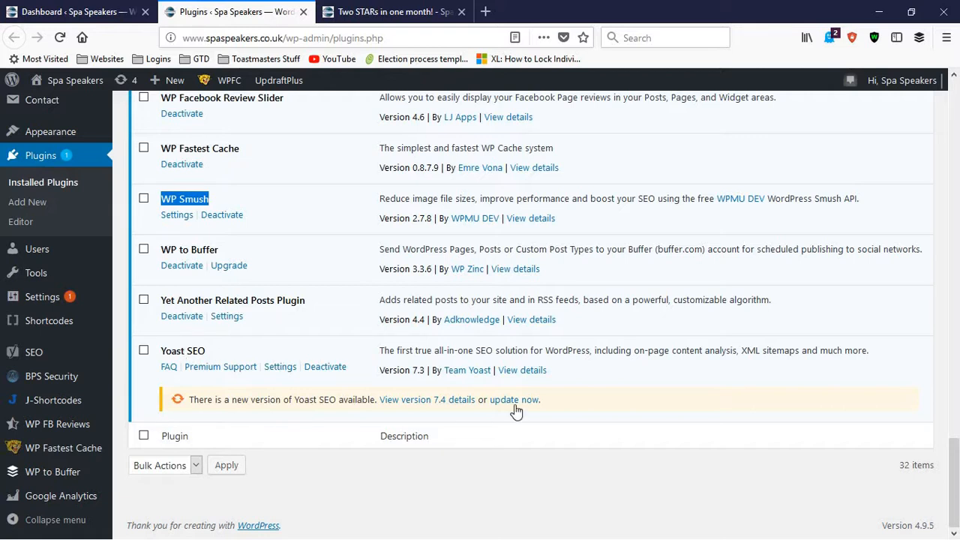
drag(955, 484, 955, 136)
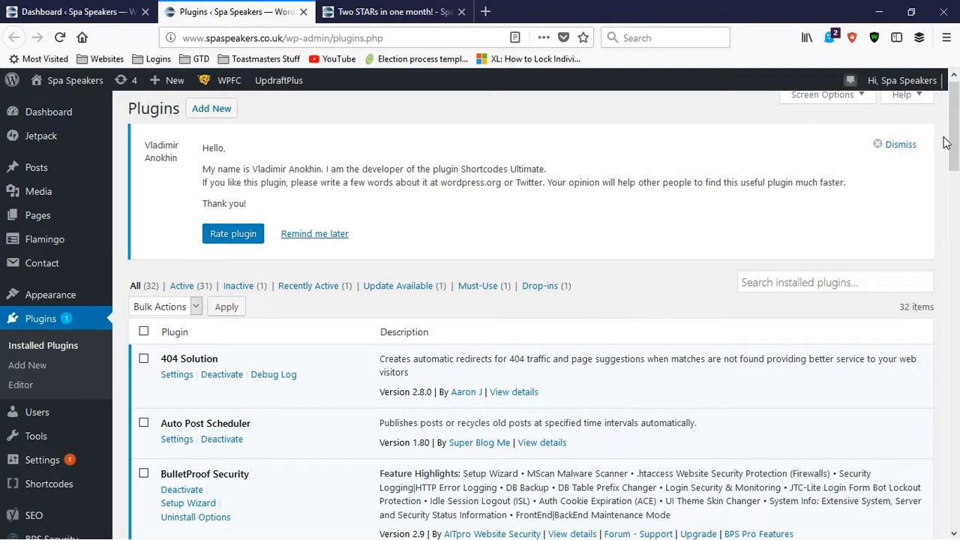
click(880, 17)
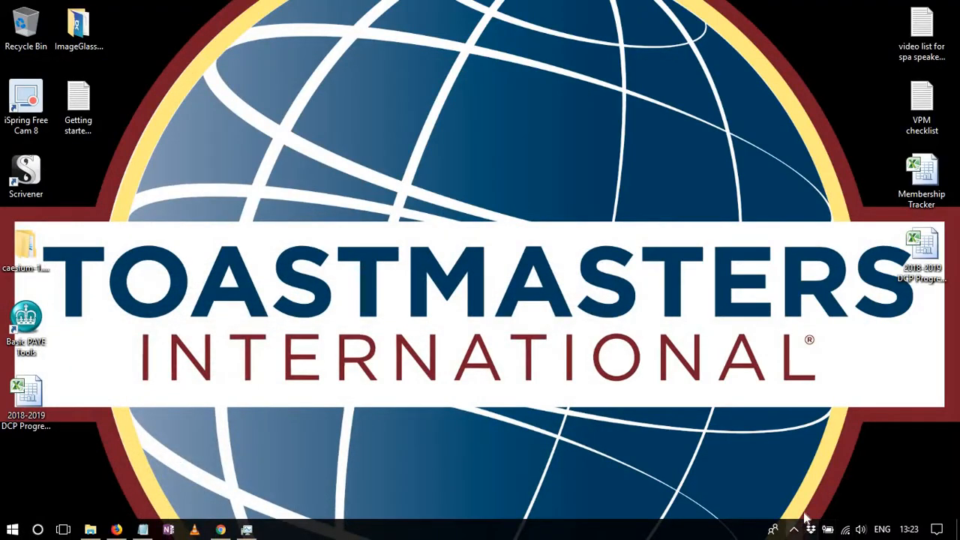